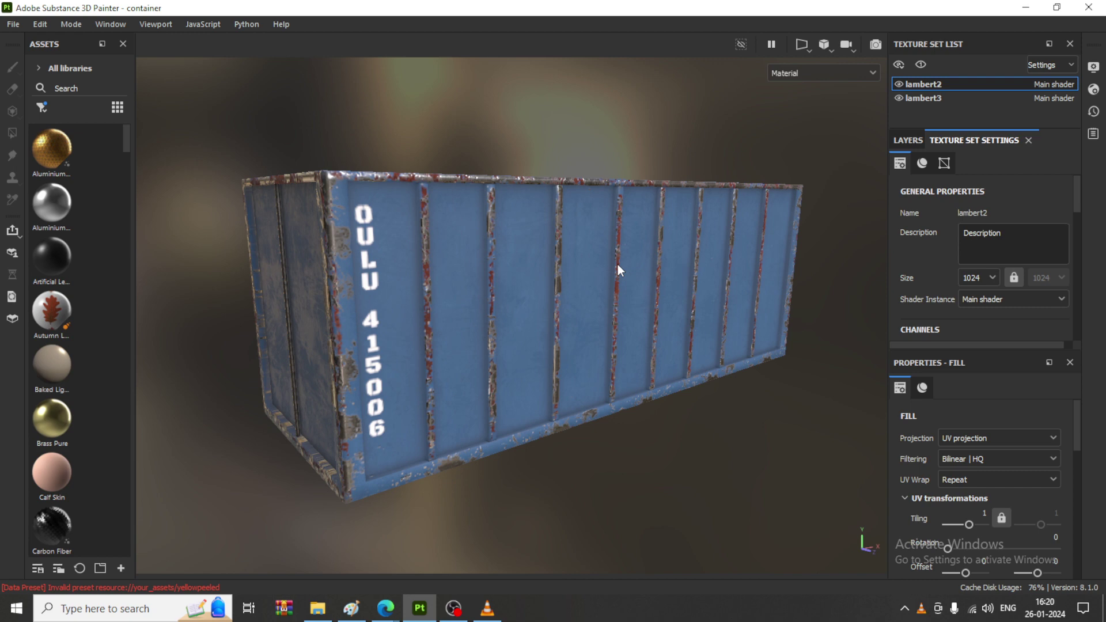
- Orbit the view so the container's long blue side with 'OULU 415006' lettering faces the camera
{"action": "left_click_drag", "start_coordinate": [483, 279], "coordinate": [448, 277], "text": "alt"}
{"action": "left_click_drag", "start_coordinate": [477, 239], "coordinate": [765, 303], "text": "alt"}
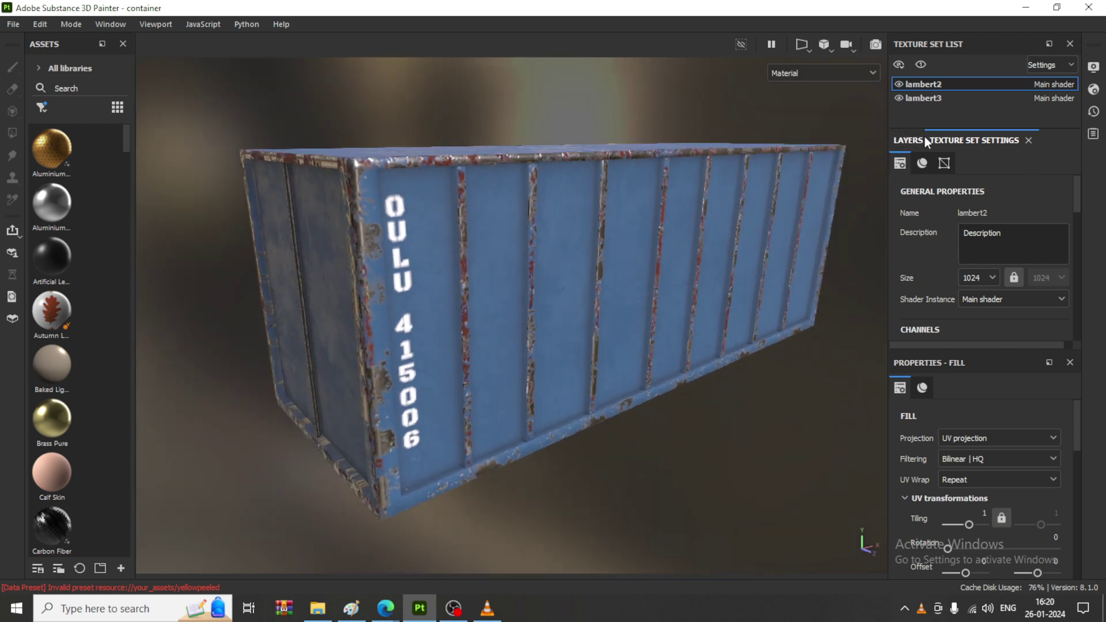
- Toggle Fill layer 2's visibility to check its effect, then give it a black mask
{"action": "left_click", "coordinate": [908, 140]}
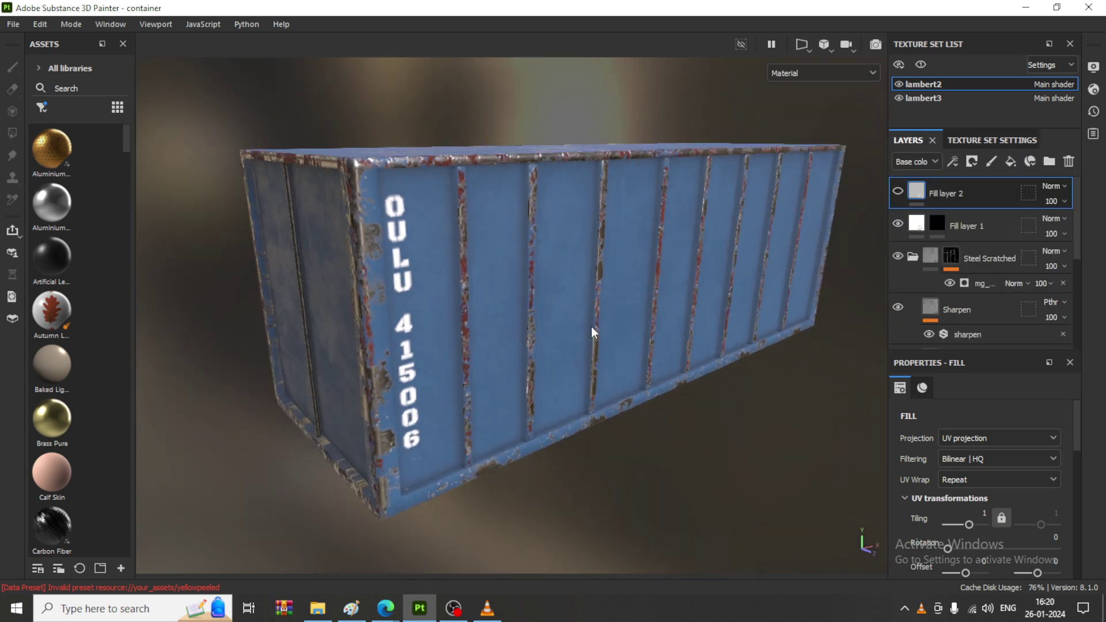
{"action": "left_click", "coordinate": [897, 190]}
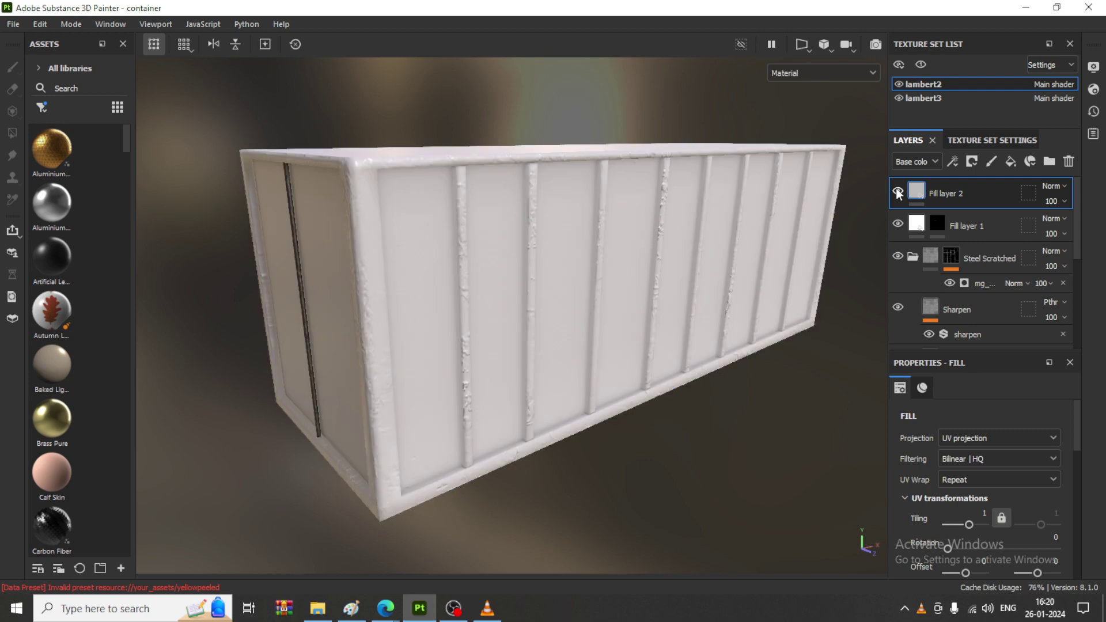
{"action": "left_click", "coordinate": [897, 190]}
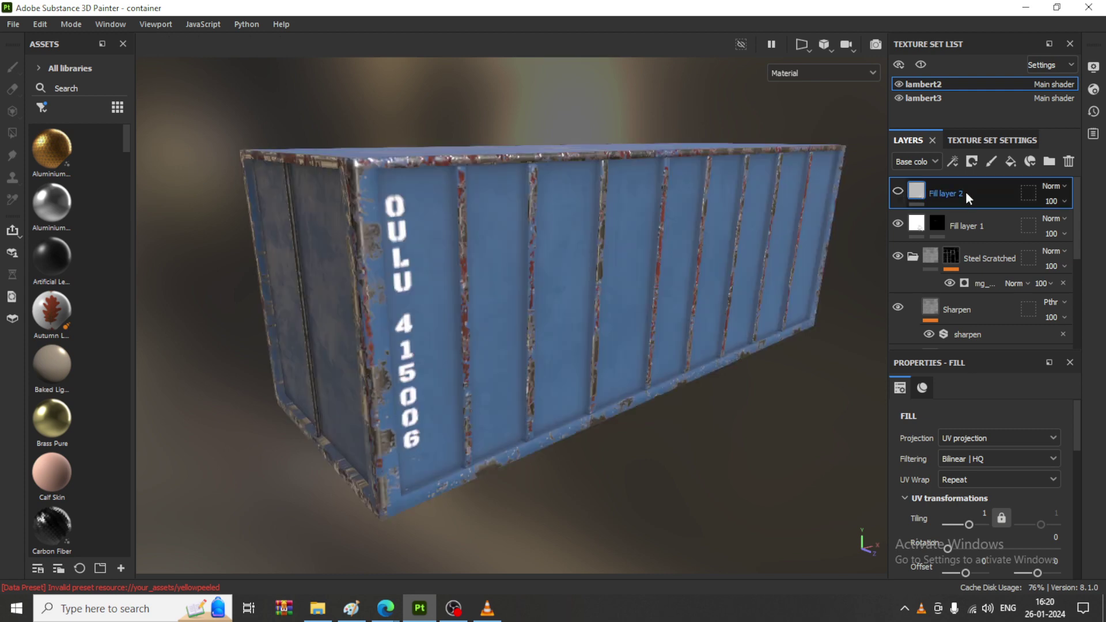
{"action": "left_click", "coordinate": [897, 189]}
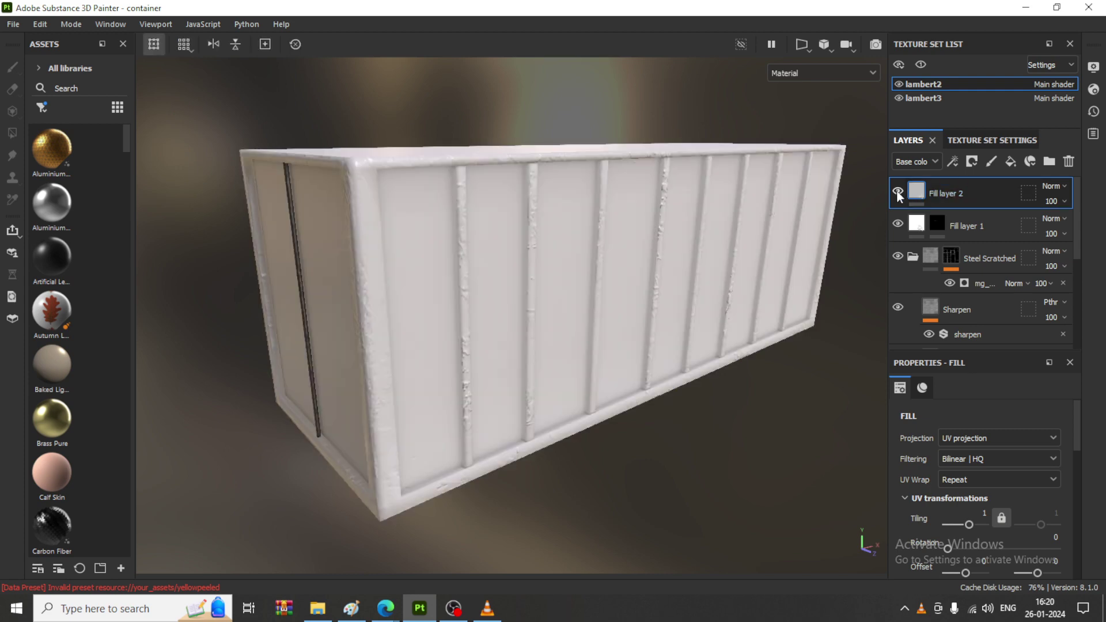
{"action": "left_click", "coordinate": [972, 161]}
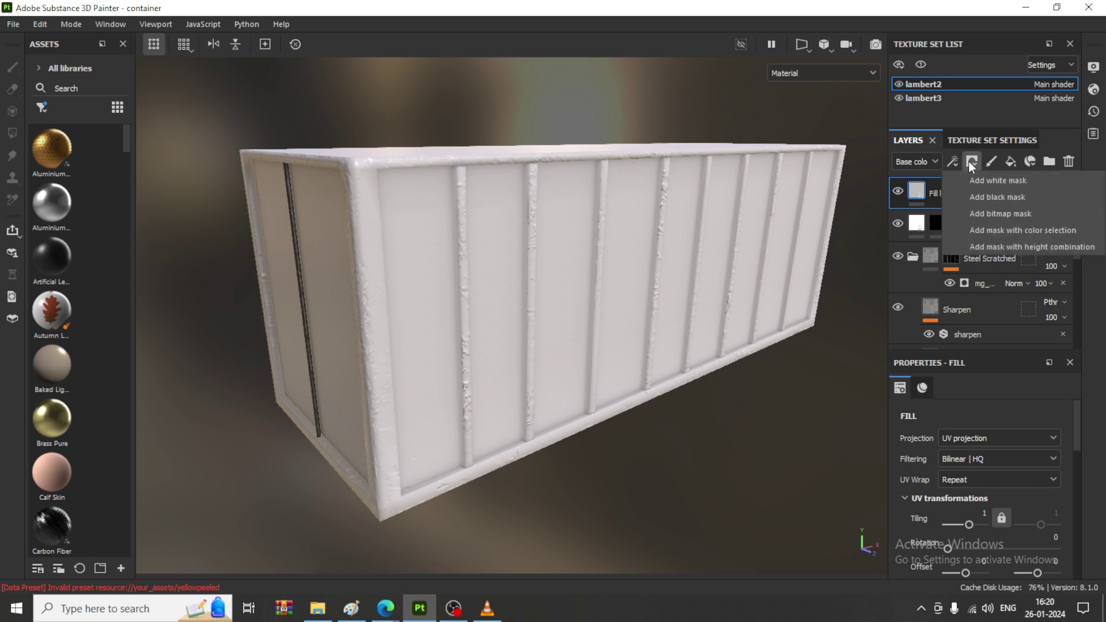
{"action": "left_click", "coordinate": [987, 195]}
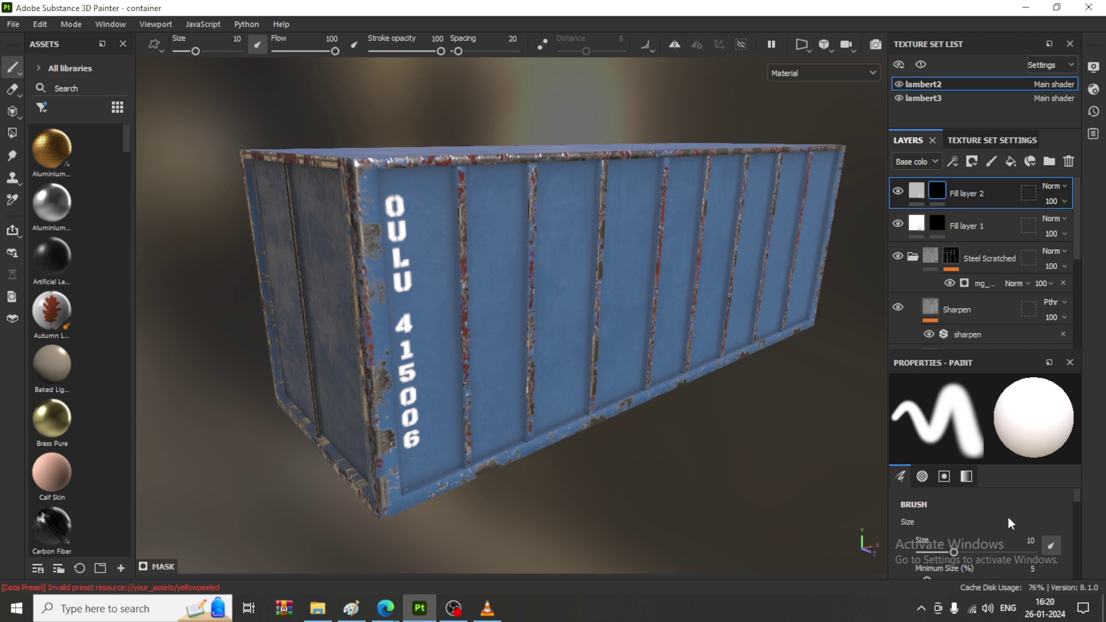
- Open the brush Alpha shape shelf from Properties - Paint and search it for 'alpha'
{"action": "scroll", "coordinate": [1009, 518], "scroll_direction": "down", "scroll_amount": 3}
{"action": "scroll", "coordinate": [1008, 517], "scroll_direction": "down", "scroll_amount": 5}
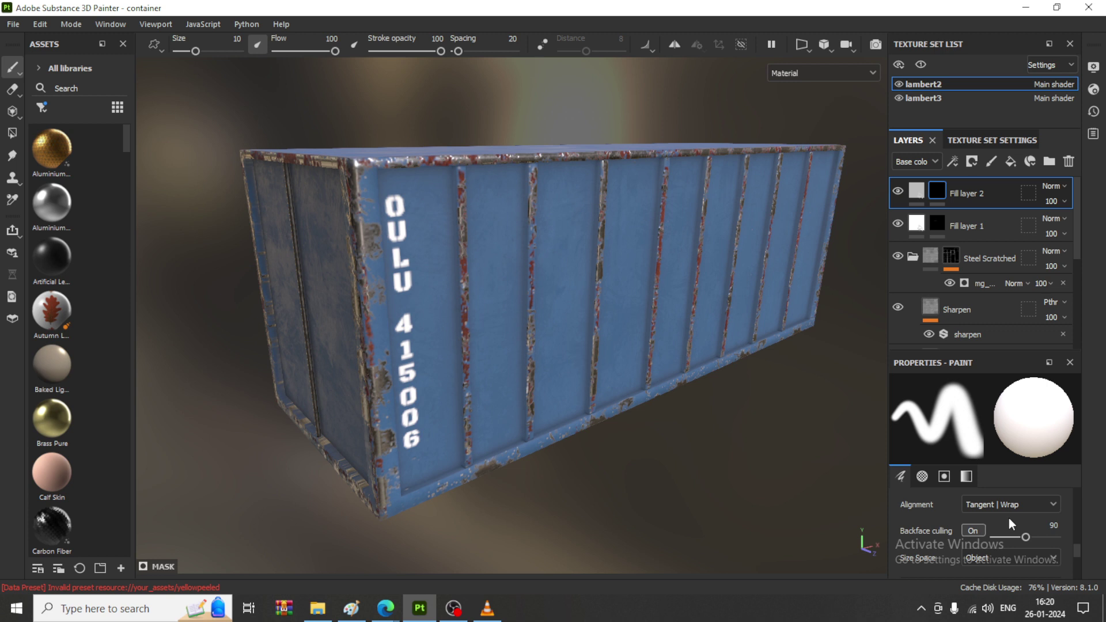
{"action": "scroll", "coordinate": [1009, 517], "scroll_direction": "down", "scroll_amount": 5}
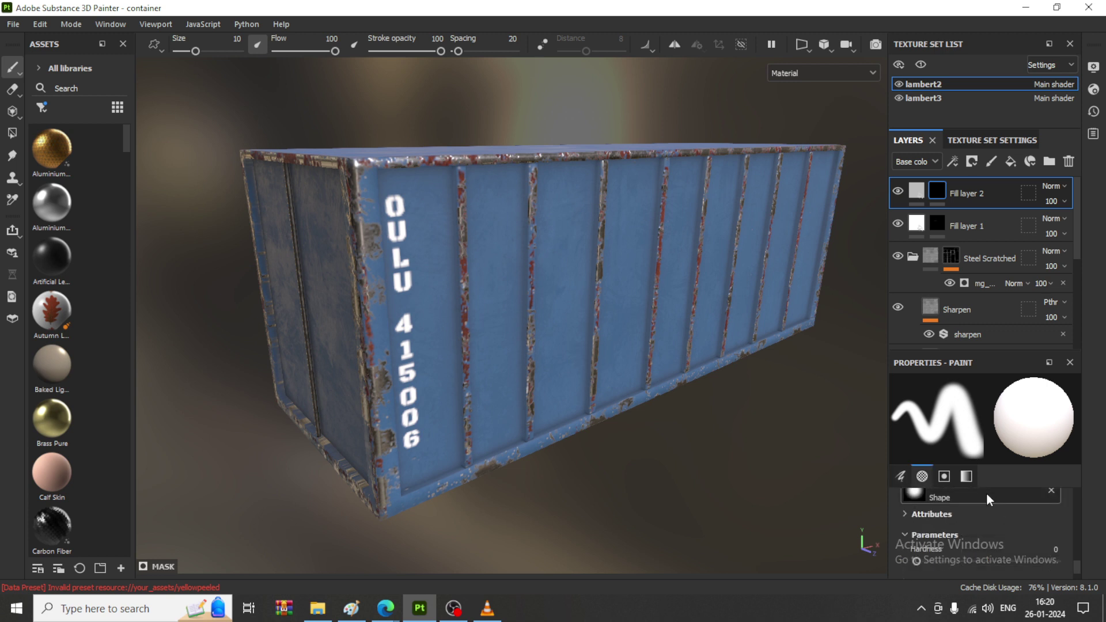
{"action": "left_click", "coordinate": [986, 493]}
{"action": "mouse_move", "coordinate": [1010, 423]}
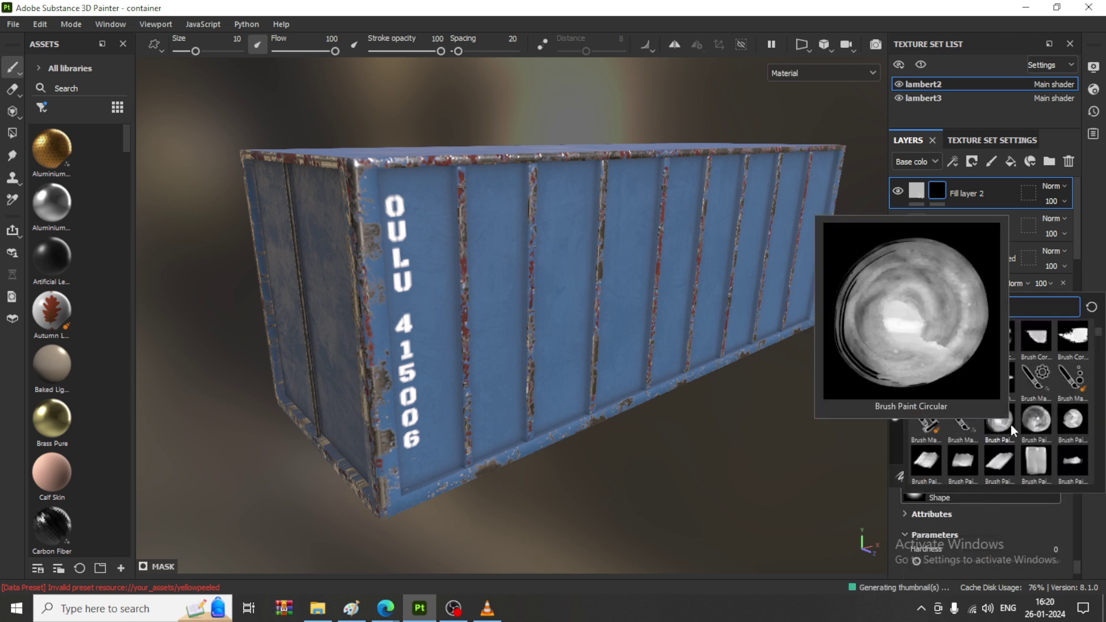
{"action": "type", "text": "alpha"}
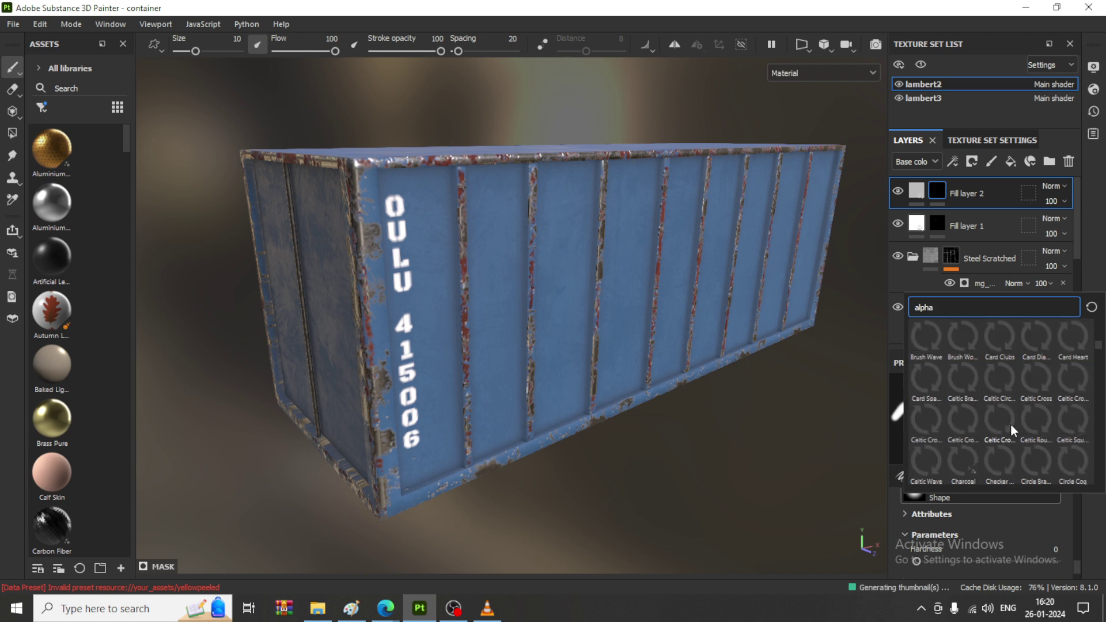
- Browse the filtered alphas: arrows, crosses, brackets and Celtic knots
{"action": "scroll", "coordinate": [1010, 423], "scroll_direction": "down", "scroll_amount": 3}
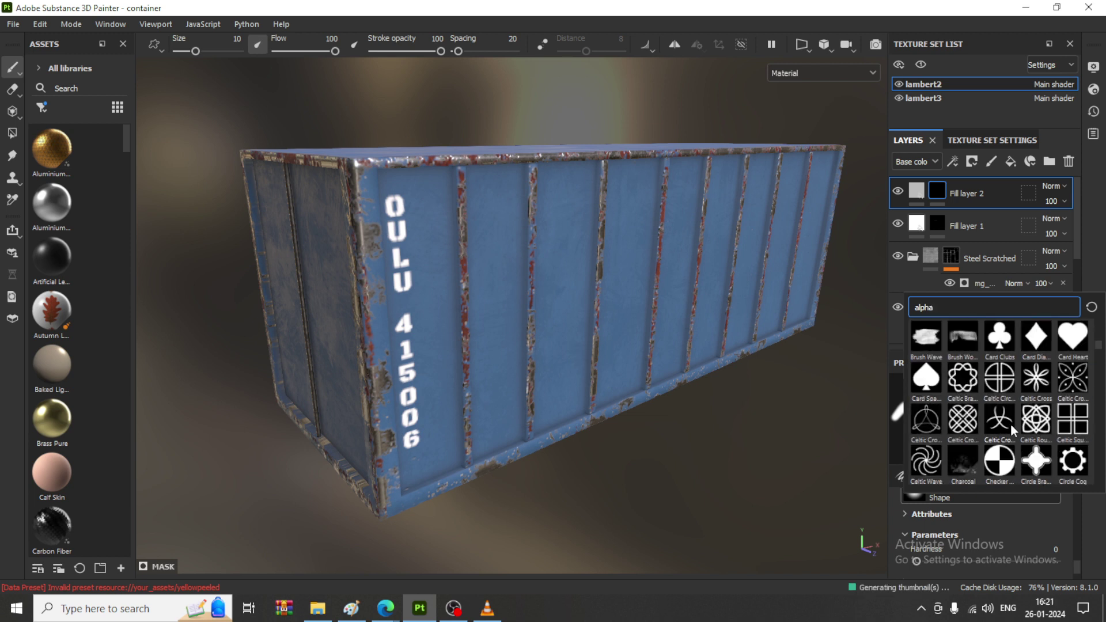
{"action": "scroll", "coordinate": [1011, 424], "scroll_direction": "down", "scroll_amount": 4}
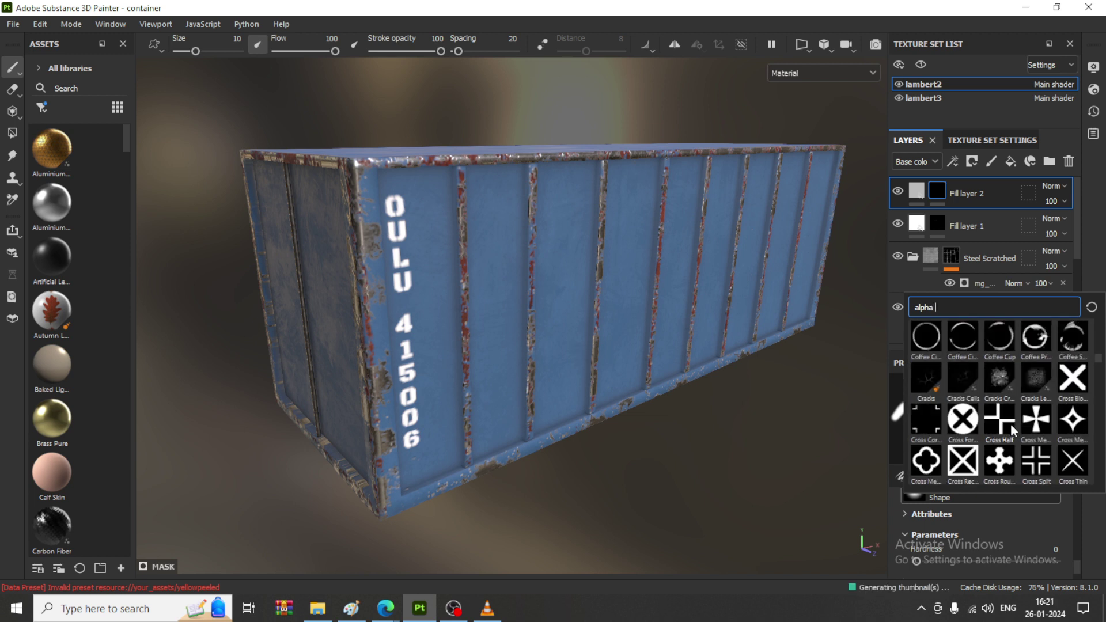
{"action": "scroll", "coordinate": [1009, 420], "scroll_direction": "down", "scroll_amount": 3}
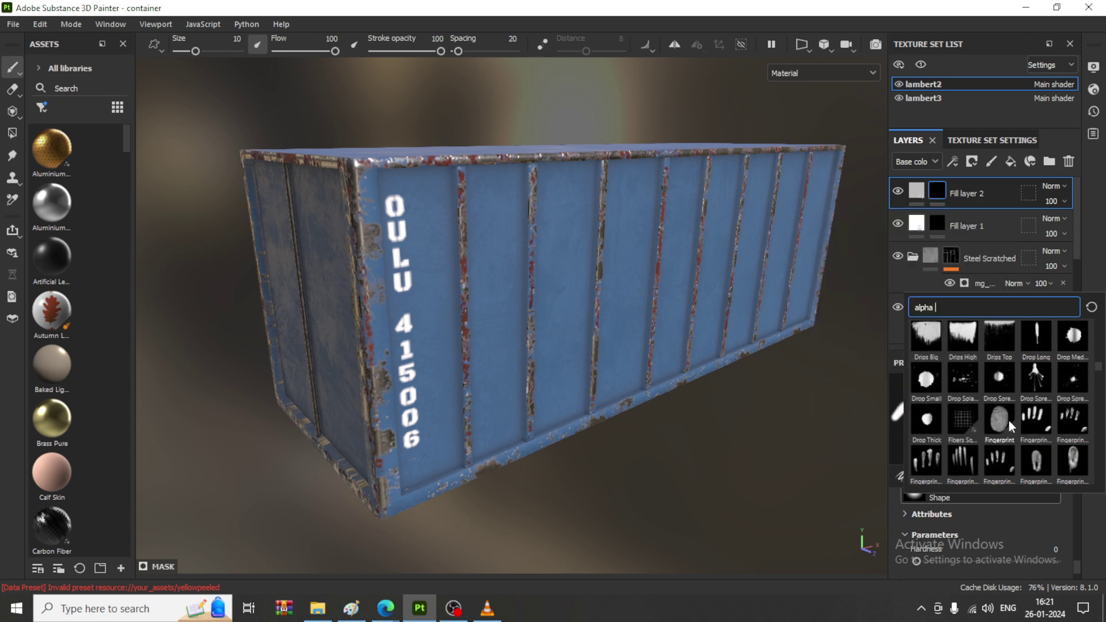
{"action": "scroll", "coordinate": [1008, 421], "scroll_direction": "up", "scroll_amount": 3}
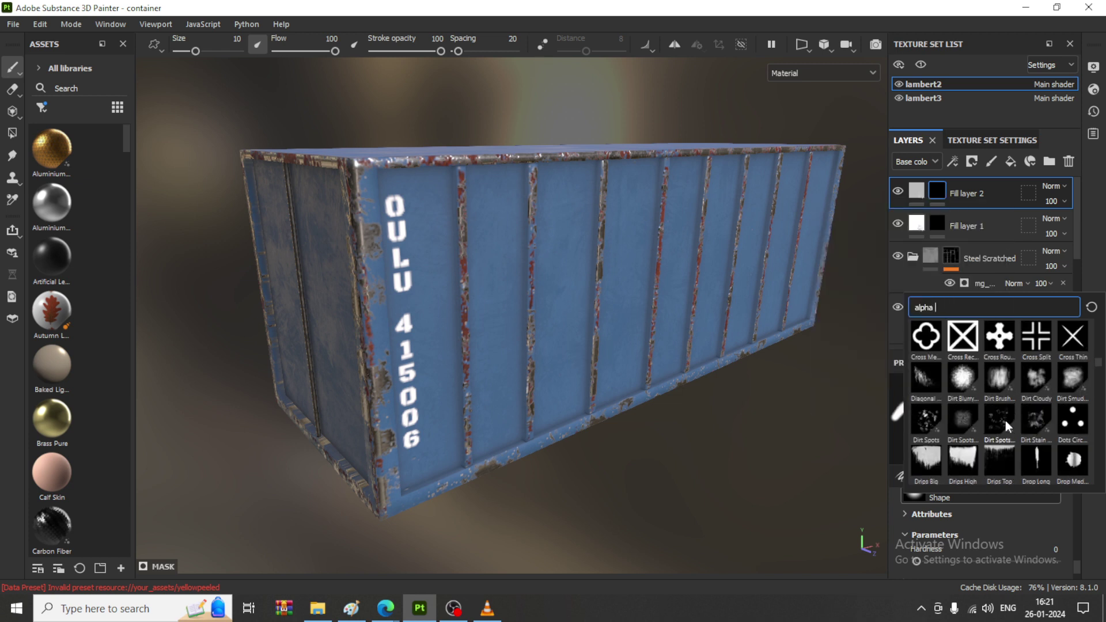
{"action": "scroll", "coordinate": [1042, 426], "scroll_direction": "up", "scroll_amount": 3}
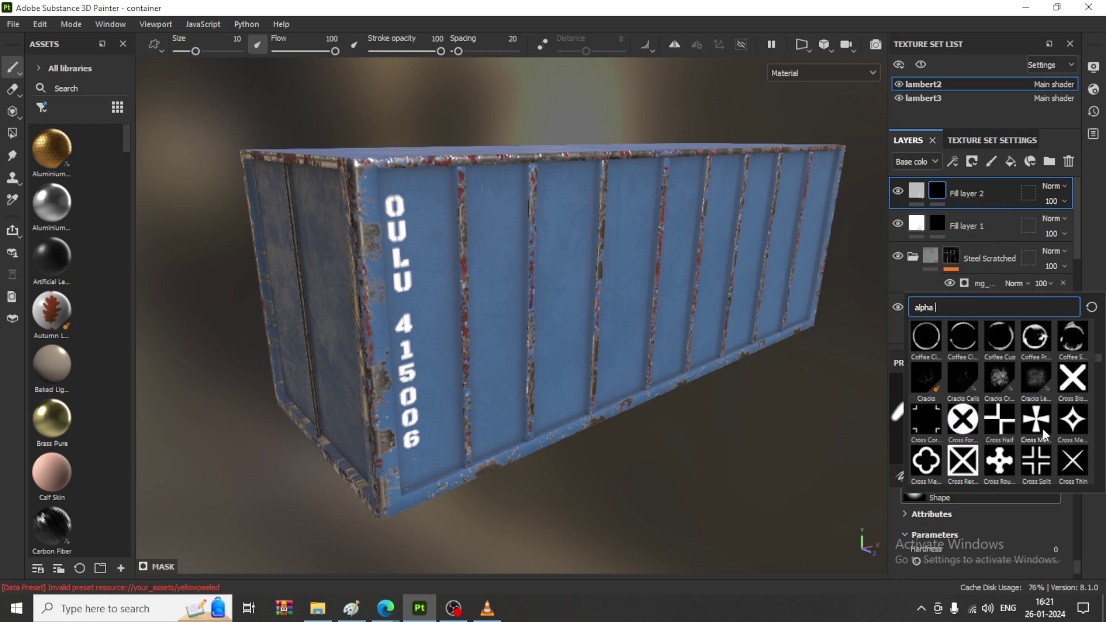
{"action": "scroll", "coordinate": [1043, 429], "scroll_direction": "up", "scroll_amount": 3}
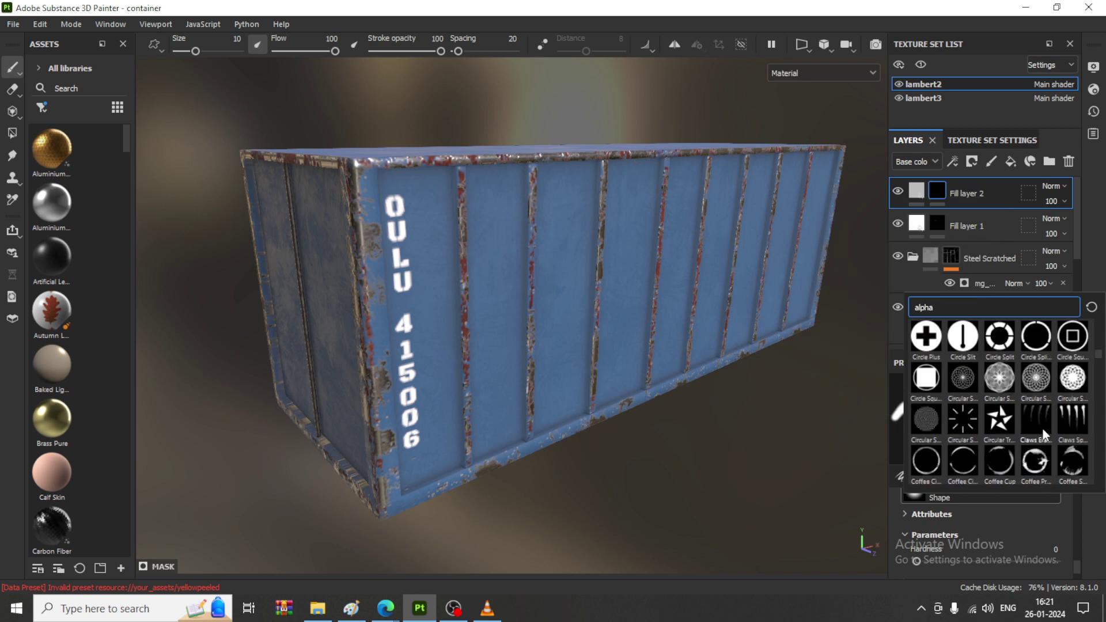
{"action": "scroll", "coordinate": [1043, 428], "scroll_direction": "up", "scroll_amount": 4}
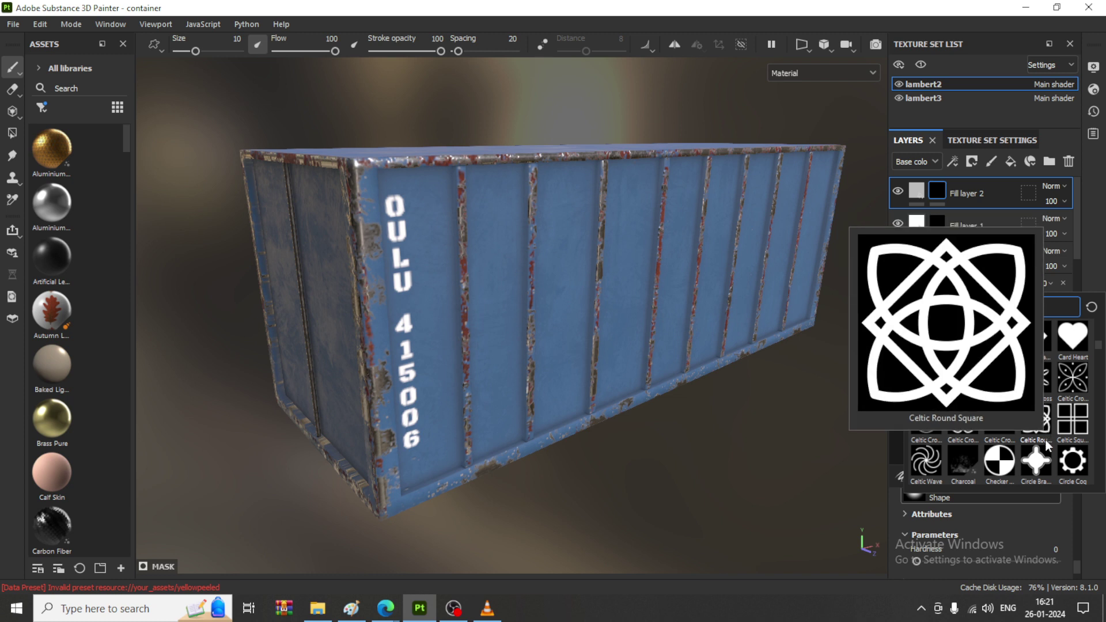
{"action": "mouse_move", "coordinate": [1073, 460]}
{"action": "scroll", "coordinate": [1072, 459], "scroll_direction": "up", "scroll_amount": 1}
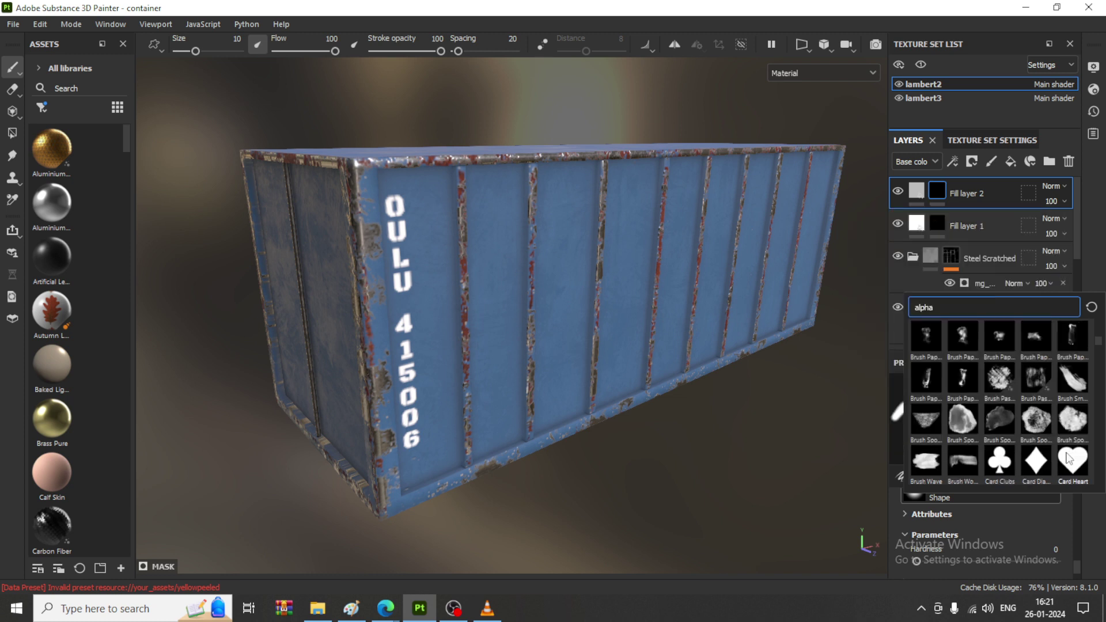
{"action": "scroll", "coordinate": [1031, 441], "scroll_direction": "up", "scroll_amount": 5}
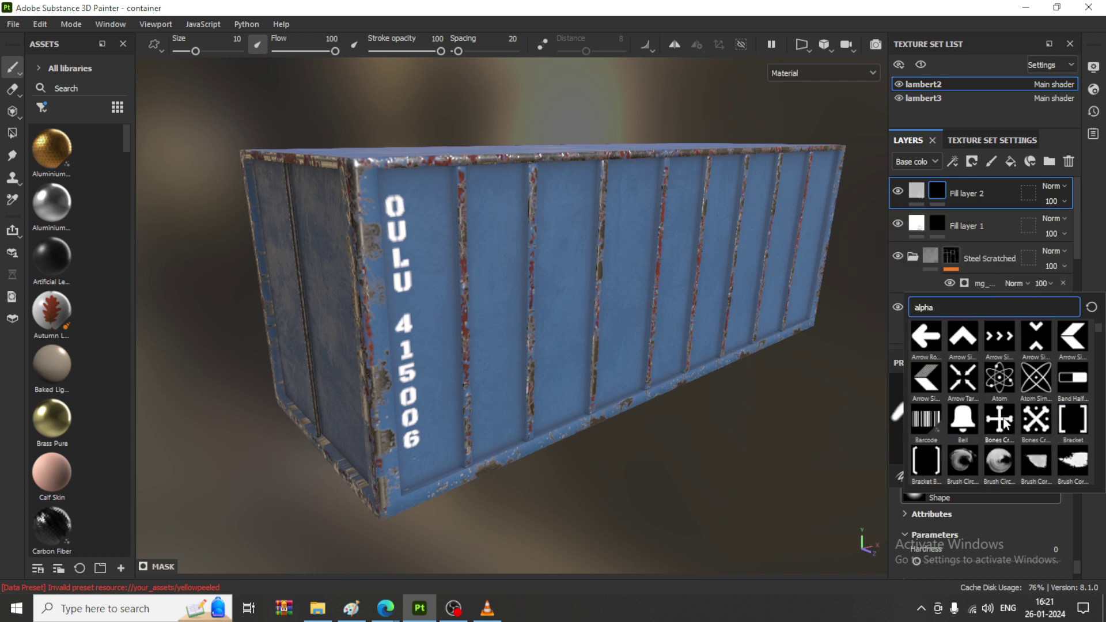
- Use the Arrow Simple Split alpha at brush size 21.02, then select Fill layer 2's fill
{"action": "left_click", "coordinate": [1075, 342]}
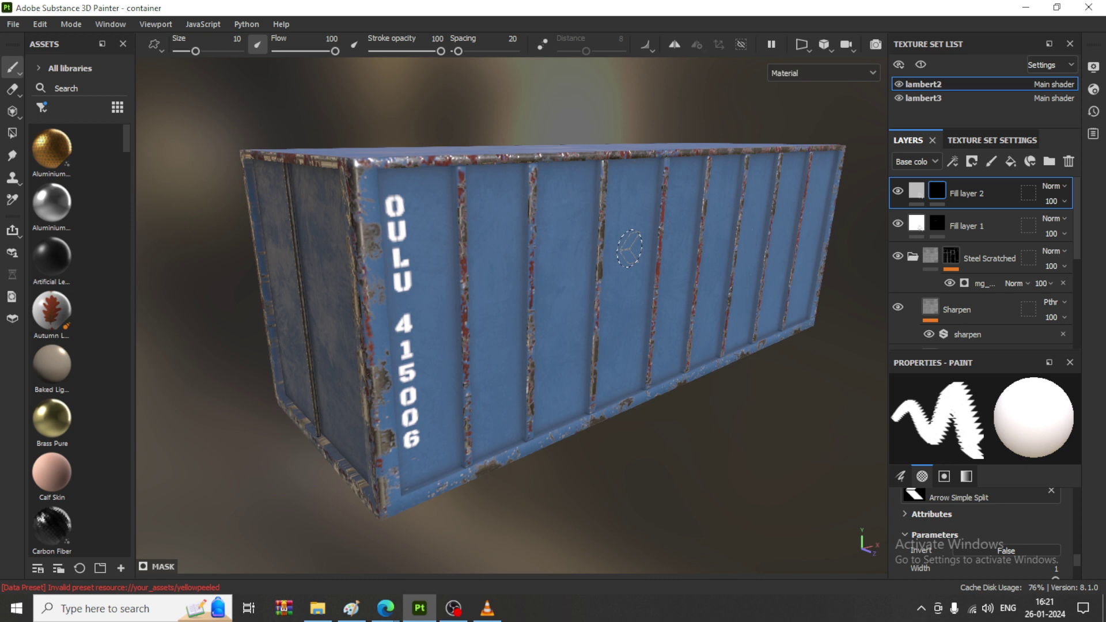
{"action": "mouse_move", "coordinate": [630, 249]}
{"action": "right_mouse_down", "text": "ctrl"}
{"action": "mouse_move", "coordinate": [618, 249]}
{"action": "mouse_move", "coordinate": [646, 247]}
{"action": "right_mouse_up", "text": "ctrl"}
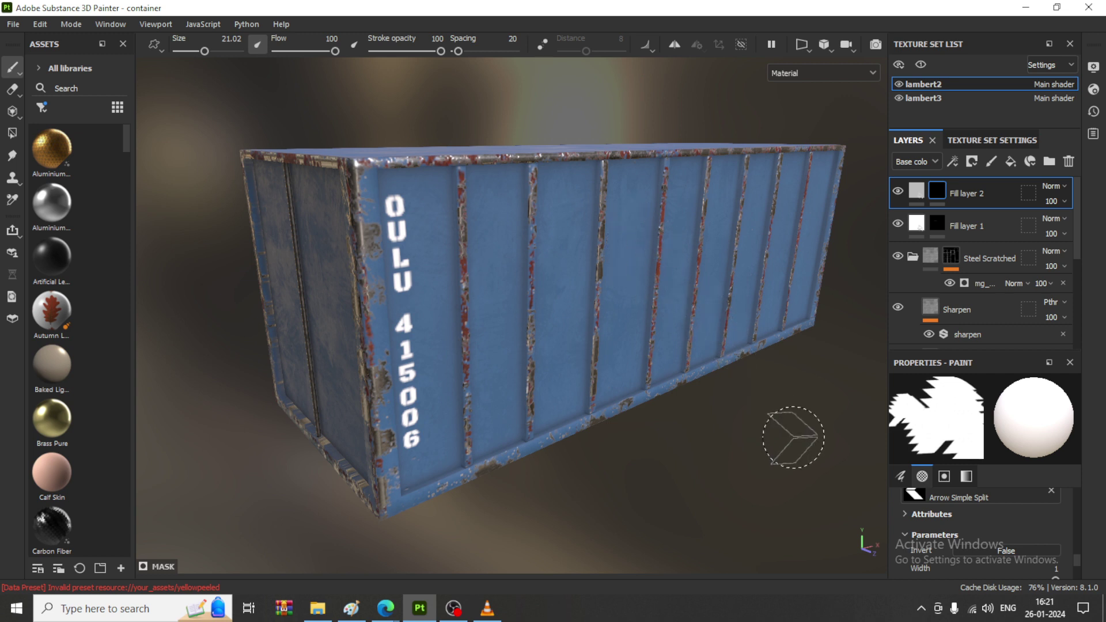
{"action": "right_click_drag", "start_coordinate": [795, 440], "coordinate": [710, 439], "text": "alt"}
{"action": "left_click_drag", "start_coordinate": [711, 439], "coordinate": [699, 371], "text": "alt"}
{"action": "right_click_drag", "start_coordinate": [699, 370], "coordinate": [663, 288], "text": "alt"}
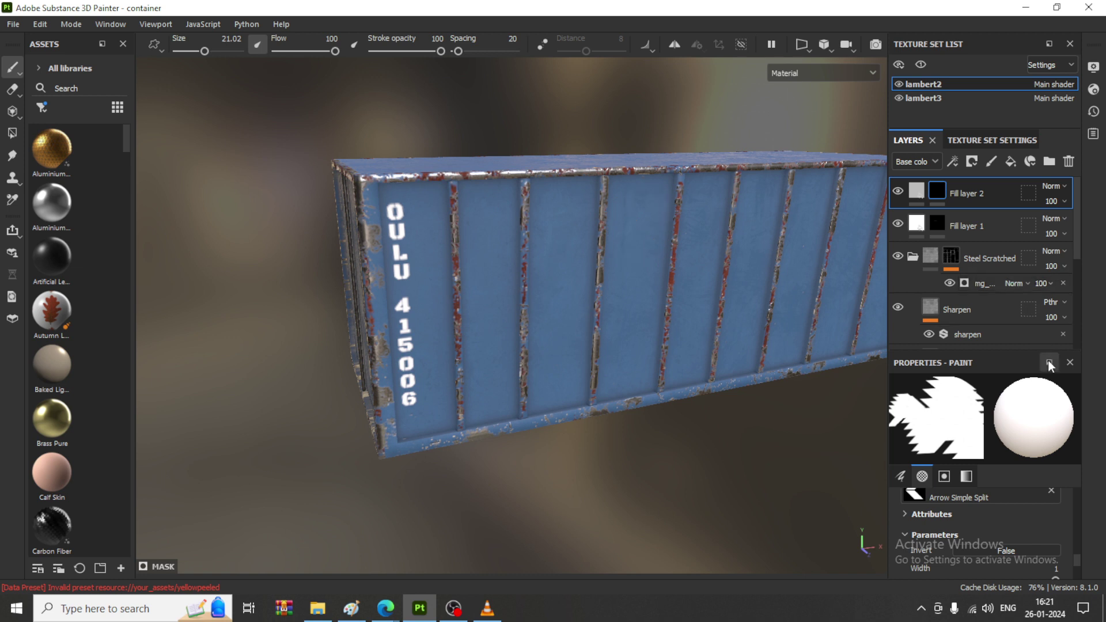
{"action": "left_click", "coordinate": [916, 190]}
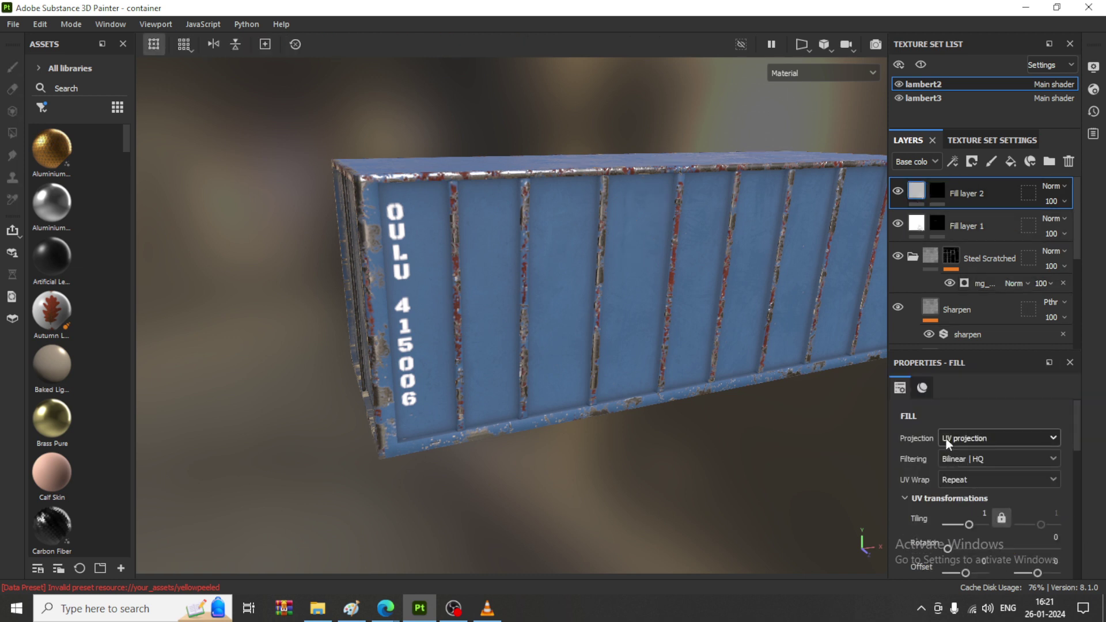
- Change Fill layer 2's base colour from grey to orange FF6900
{"action": "scroll", "coordinate": [979, 496], "scroll_direction": "down", "scroll_amount": 5}
{"action": "scroll", "coordinate": [980, 499], "scroll_direction": "down", "scroll_amount": 1}
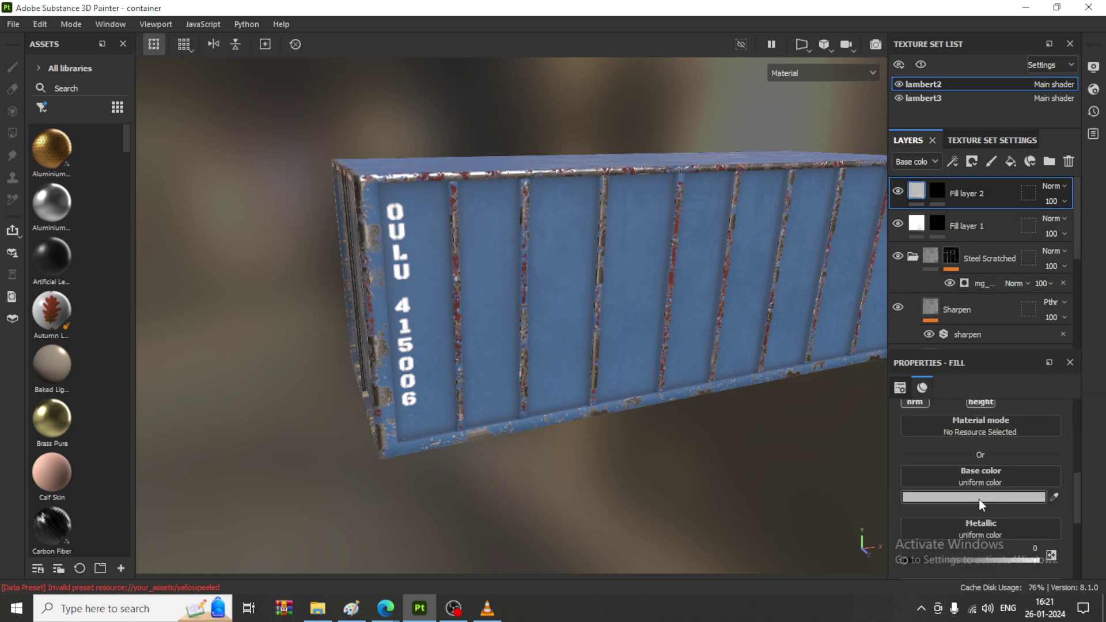
{"action": "left_click", "coordinate": [980, 498]}
{"action": "left_click", "coordinate": [958, 457]}
{"action": "left_click_drag", "start_coordinate": [959, 457], "coordinate": [962, 509]}
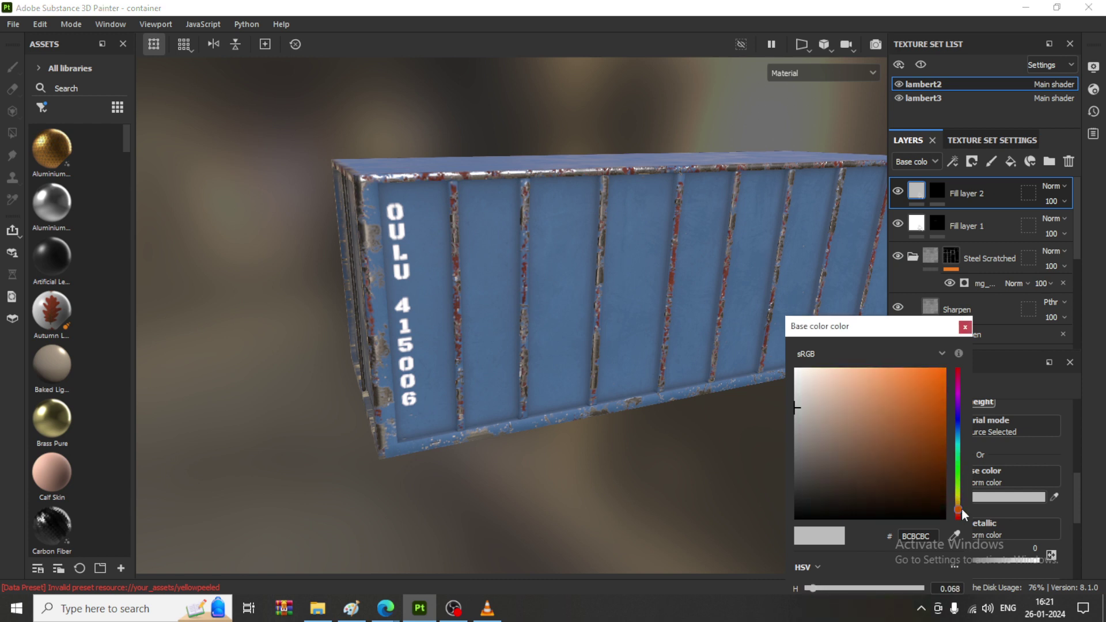
{"action": "left_click_drag", "start_coordinate": [933, 392], "coordinate": [957, 347]}
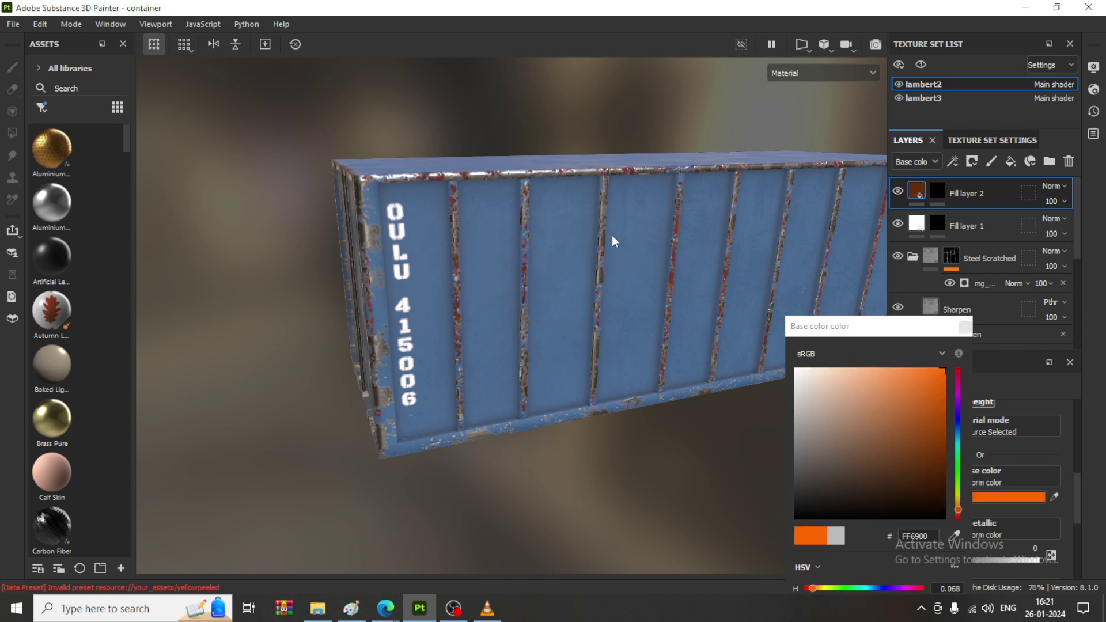
{"action": "left_click", "coordinate": [964, 328]}
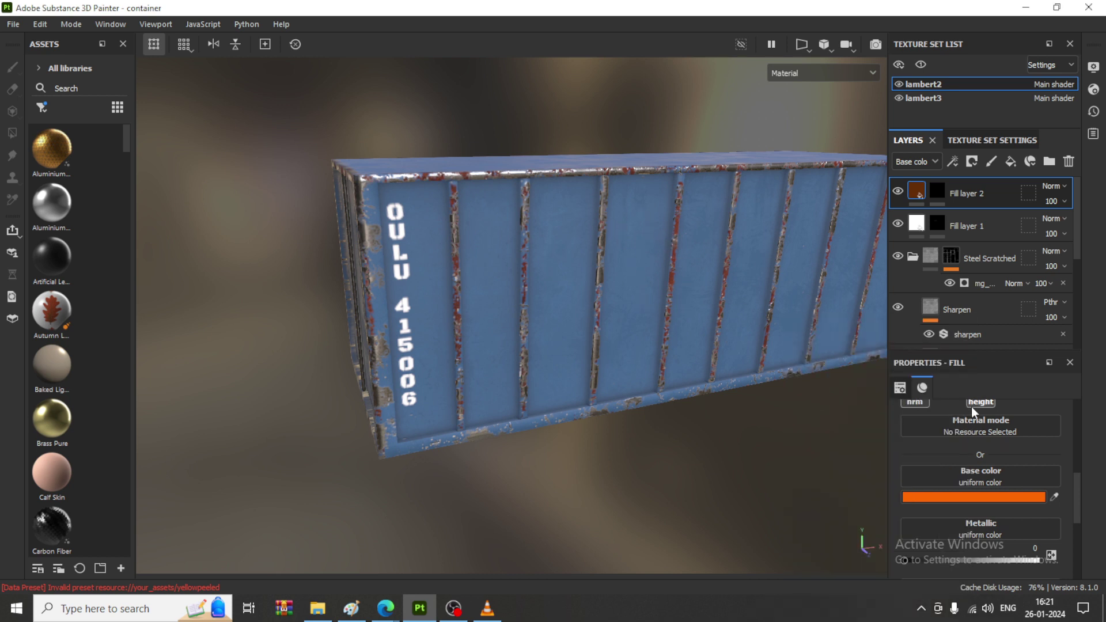
- Undo a test arrow stamp and soften Fill layer 2's base colour to E88643
{"action": "left_click", "coordinate": [937, 191]}
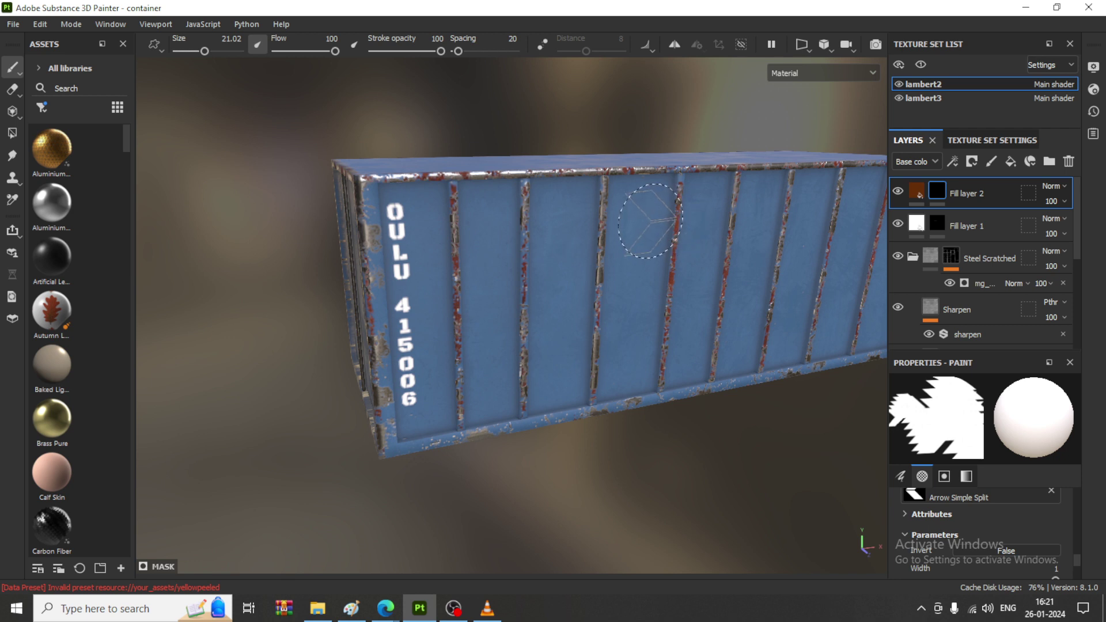
{"action": "left_click", "coordinate": [667, 222]}
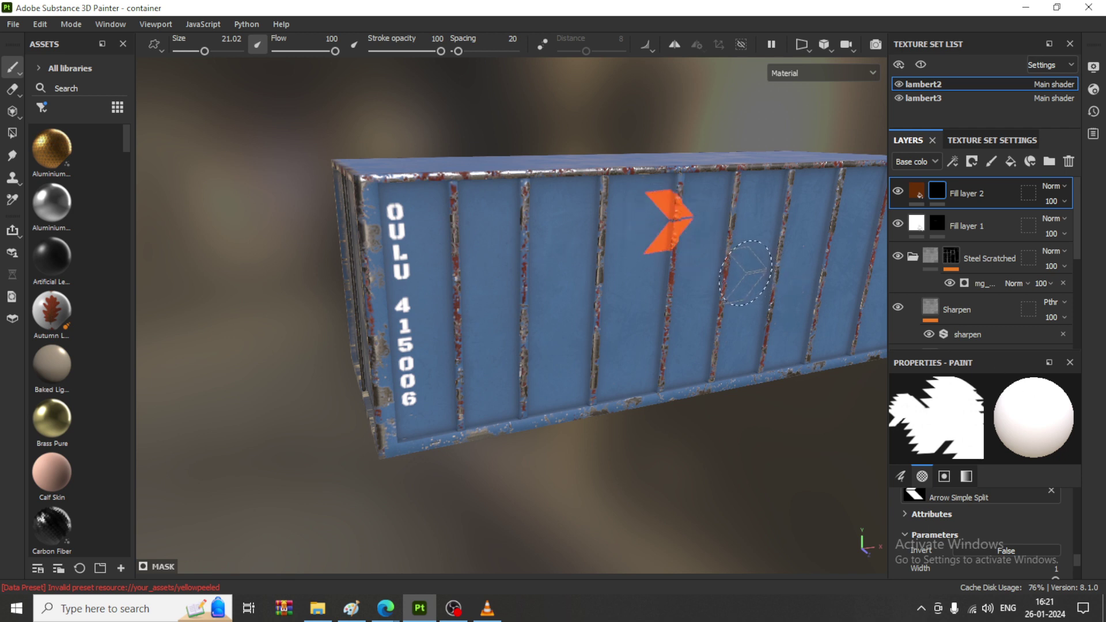
{"action": "key", "text": "ctrl+z"}
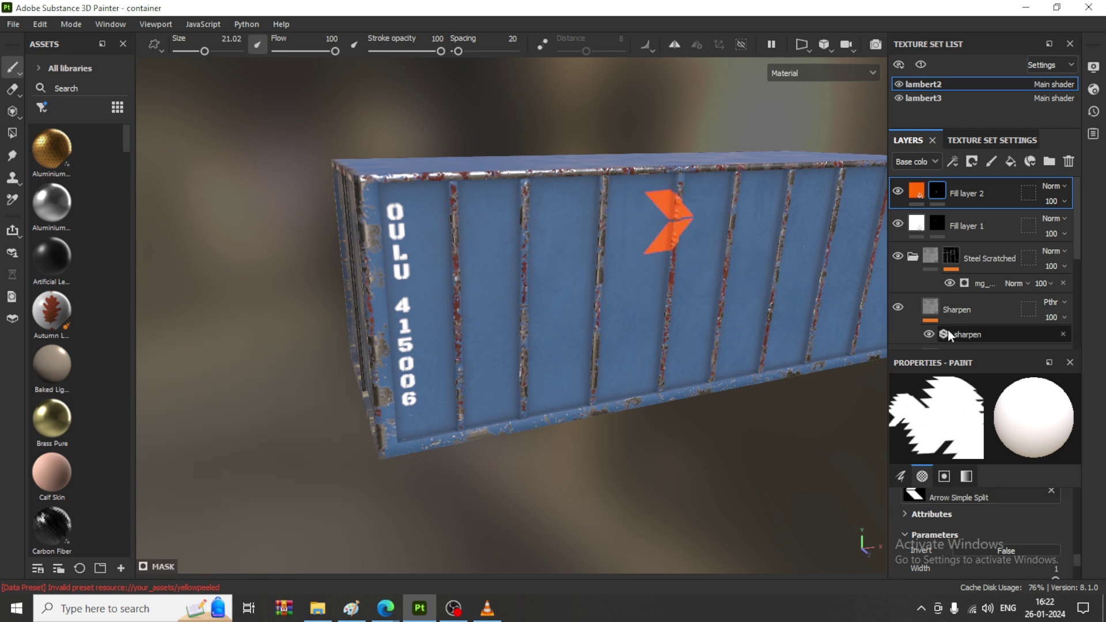
{"action": "left_click", "coordinate": [917, 197]}
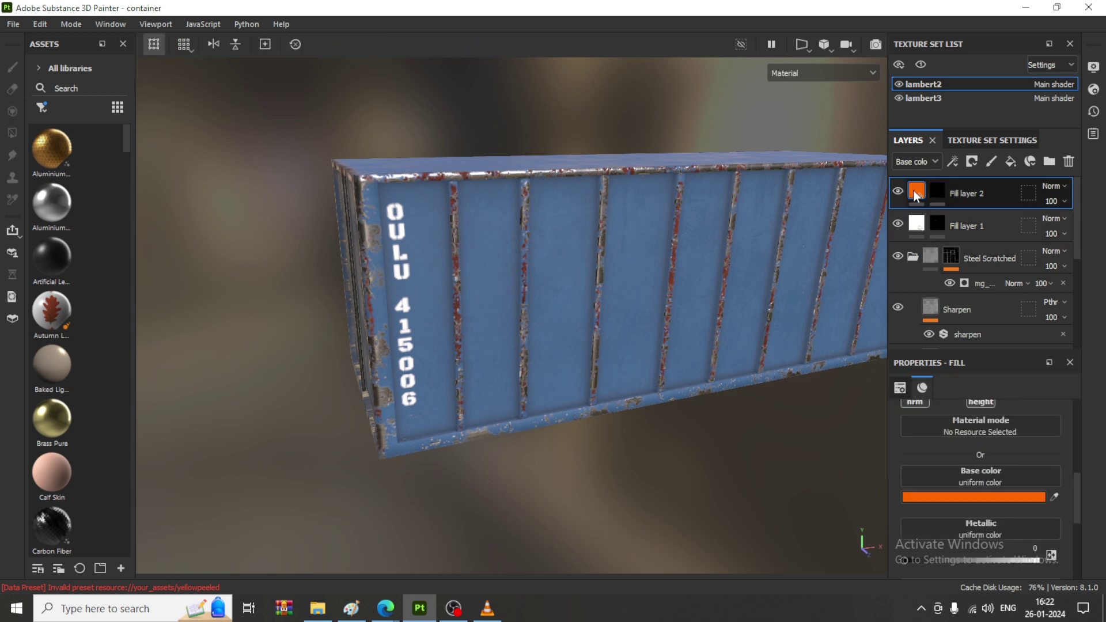
{"action": "left_click", "coordinate": [983, 497]}
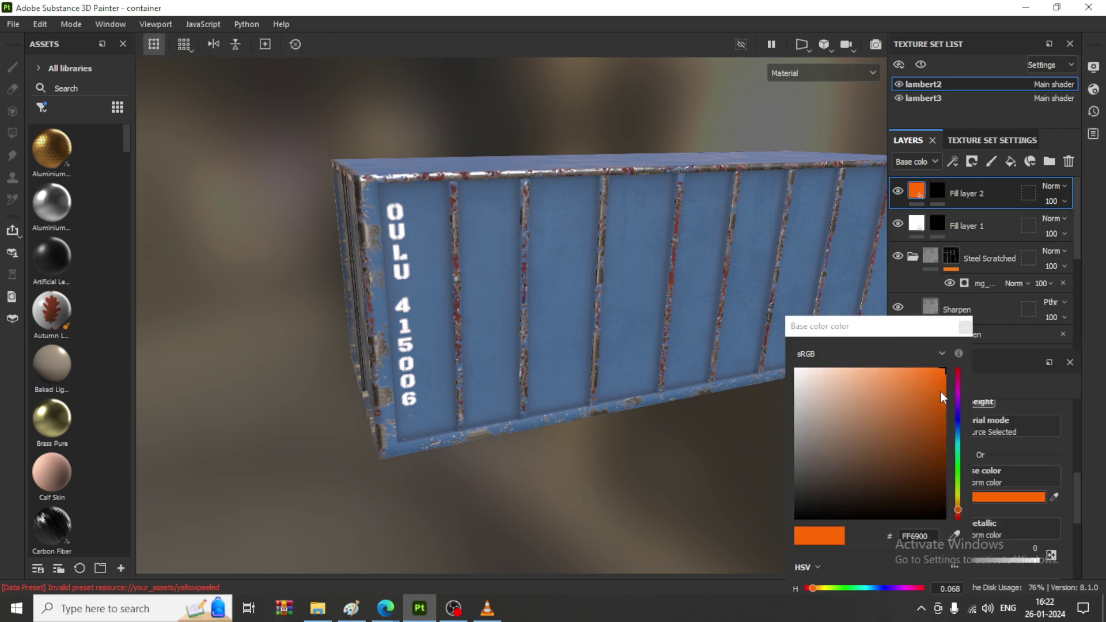
{"action": "left_click", "coordinate": [902, 382]}
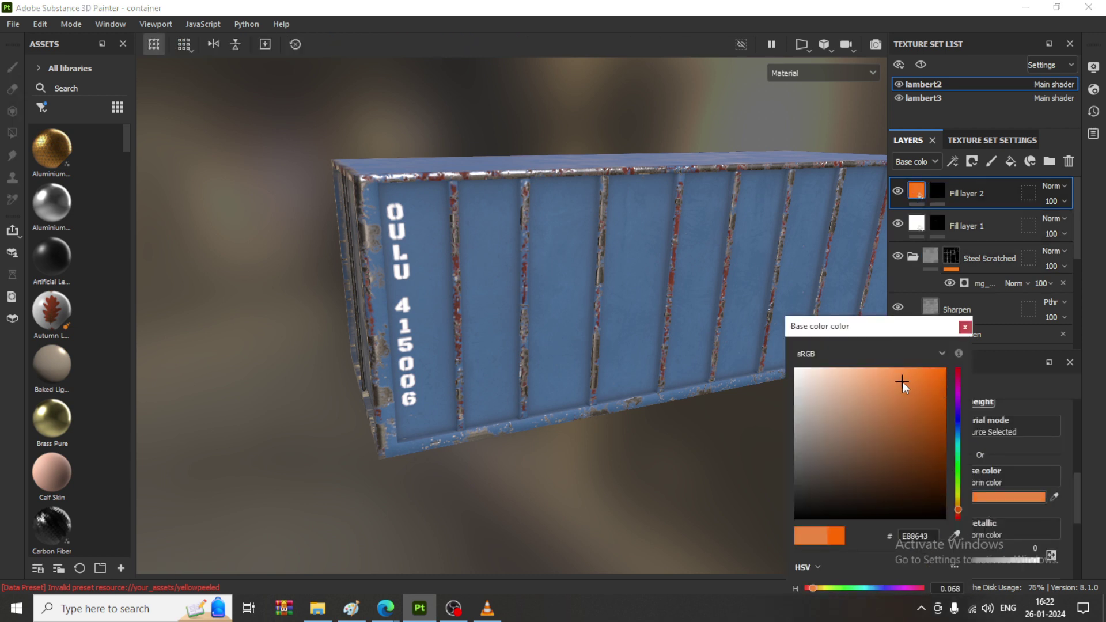
{"action": "left_click", "coordinate": [966, 327]}
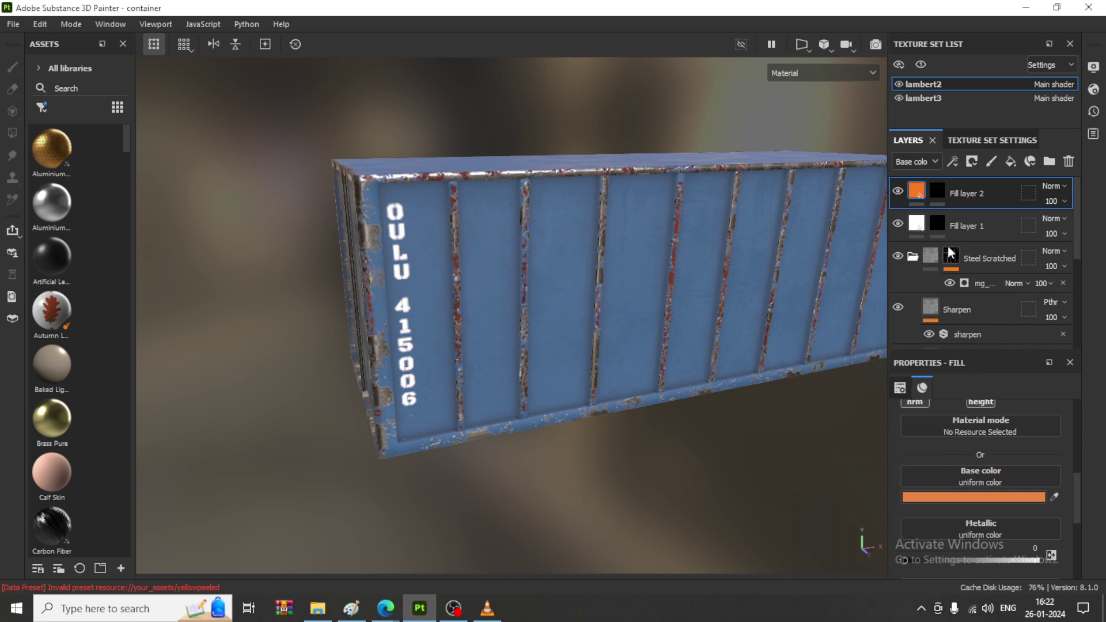
- Stamp trial chevrons on Fill layer 2's mask, resize the brush to about 18.86, then undo
{"action": "left_click", "coordinate": [940, 190]}
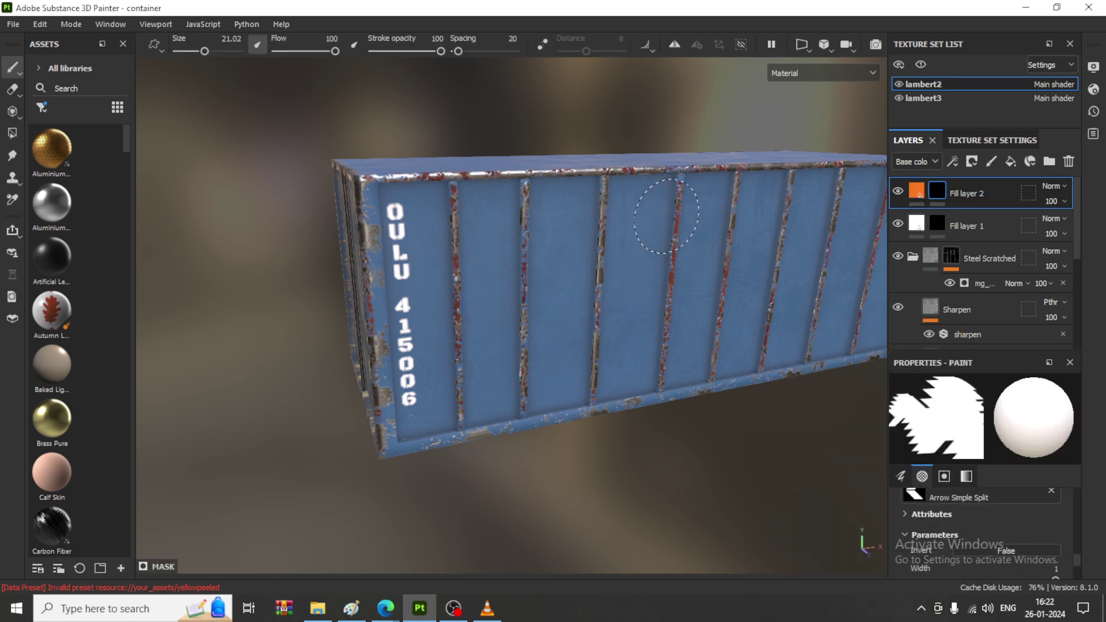
{"action": "left_click", "coordinate": [667, 216]}
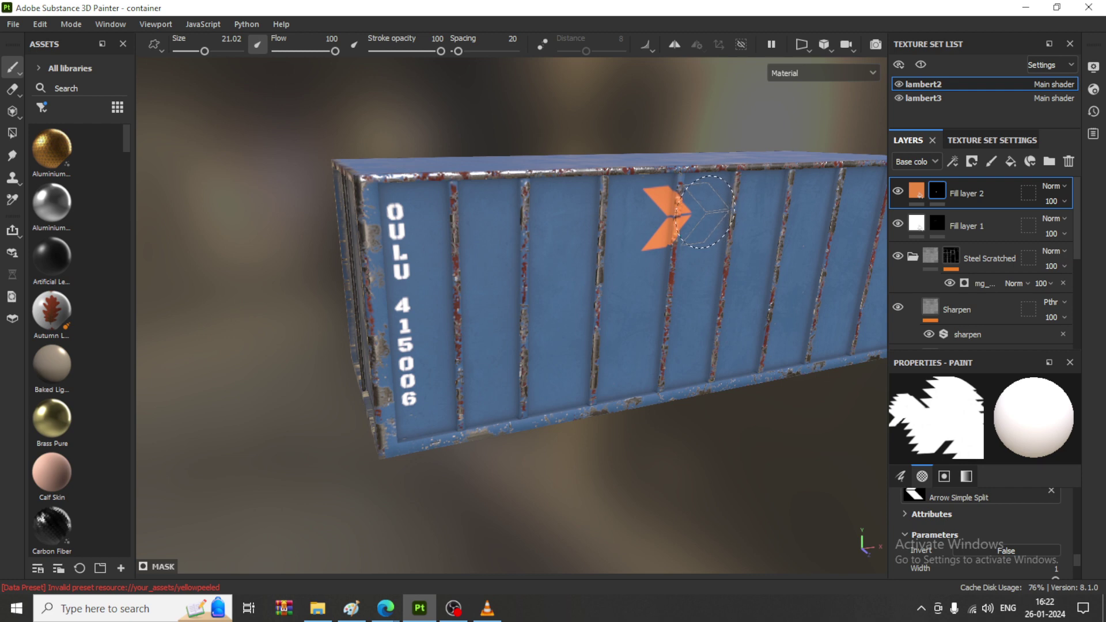
{"action": "left_click", "coordinate": [702, 212]}
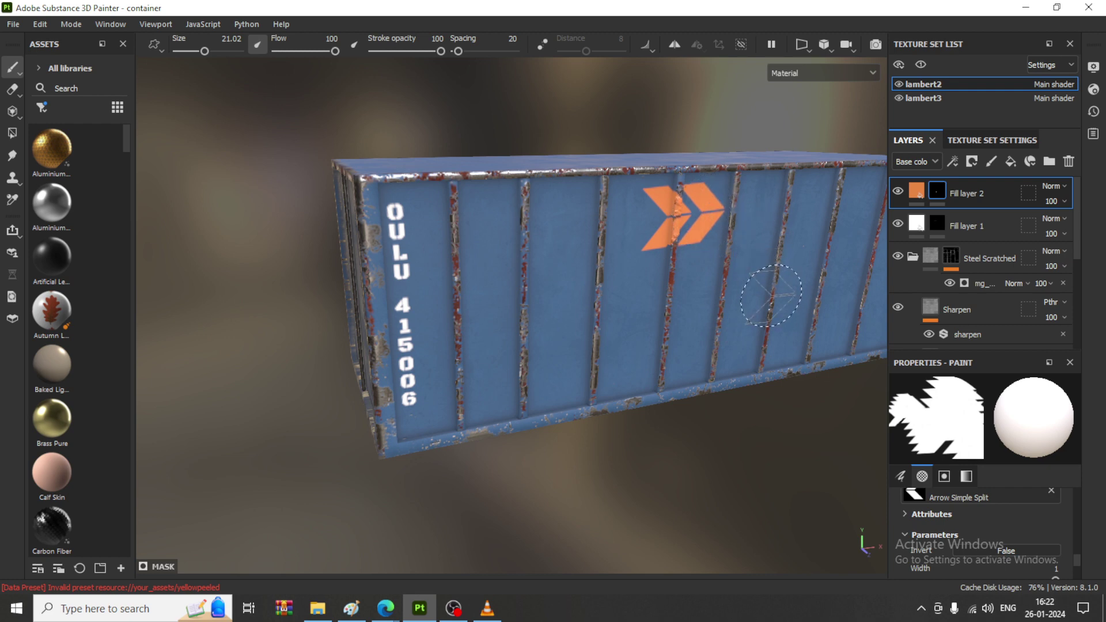
{"action": "left_click_drag", "start_coordinate": [739, 299], "coordinate": [667, 282], "text": "alt"}
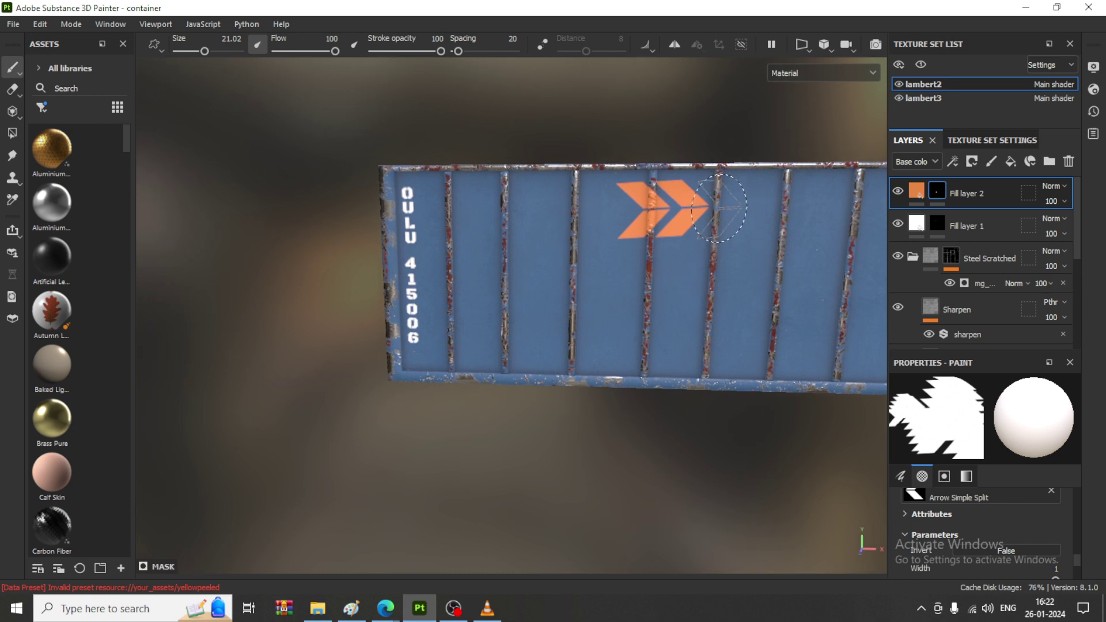
{"action": "mouse_move", "coordinate": [736, 217]}
{"action": "left_mouse_down", "text": "alt"}
{"action": "mouse_move", "coordinate": [755, 276]}
{"action": "mouse_move", "coordinate": [734, 218]}
{"action": "left_mouse_up", "text": "alt"}
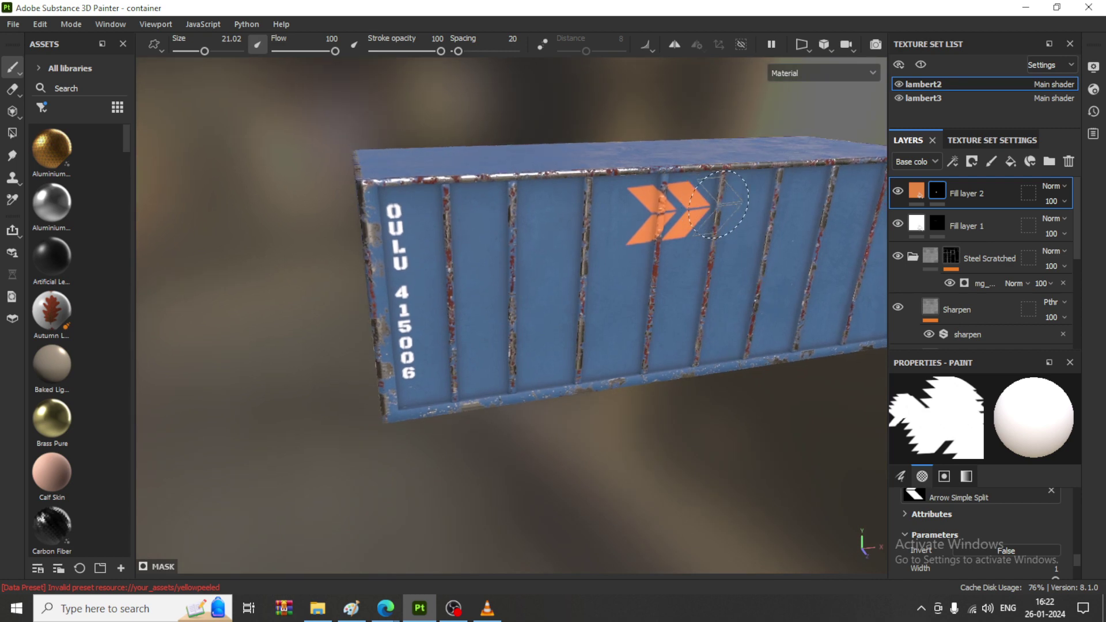
{"action": "scroll", "coordinate": [716, 309], "scroll_direction": "up", "scroll_amount": 5}
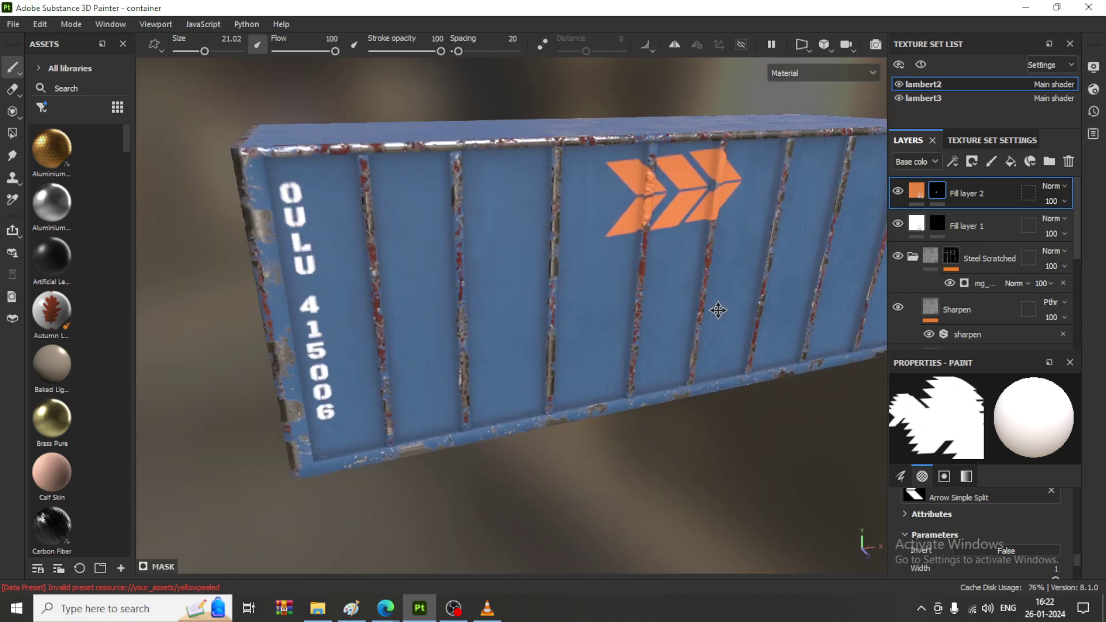
{"action": "mouse_move", "coordinate": [728, 306]}
{"action": "left_mouse_down", "text": "alt"}
{"action": "mouse_move", "coordinate": [701, 296]}
{"action": "mouse_move", "coordinate": [738, 291]}
{"action": "mouse_move", "coordinate": [716, 309]}
{"action": "left_mouse_up", "text": "alt"}
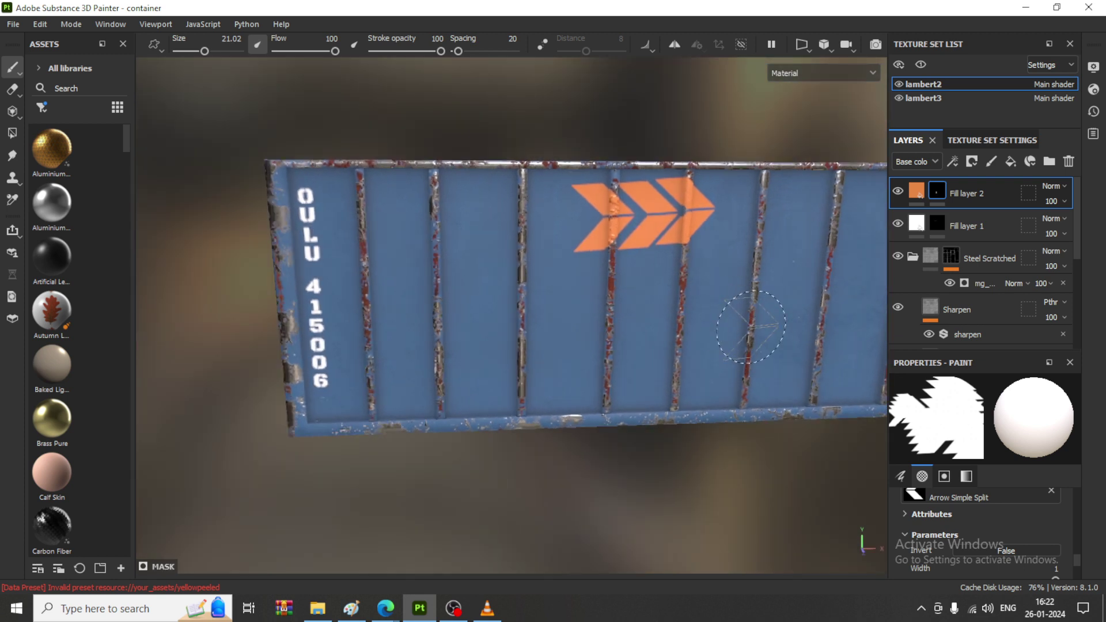
{"action": "mouse_move", "coordinate": [741, 321]}
{"action": "right_mouse_down", "text": "ctrl"}
{"action": "mouse_move", "coordinate": [761, 321]}
{"action": "mouse_move", "coordinate": [732, 306]}
{"action": "right_mouse_up", "text": "ctrl"}
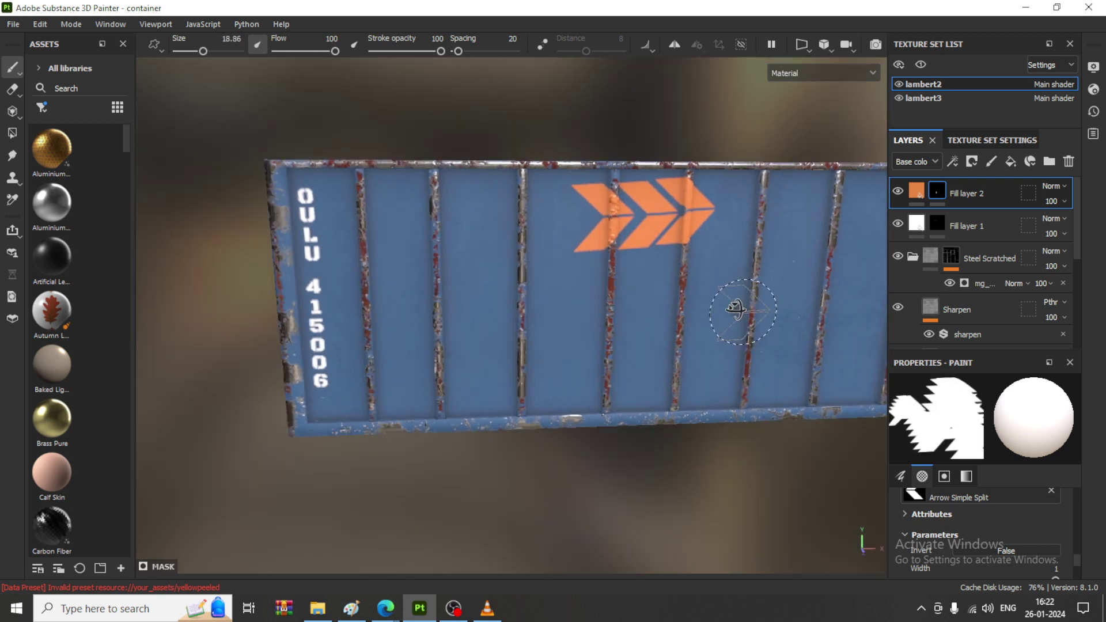
{"action": "left_click_drag", "start_coordinate": [731, 306], "coordinate": [720, 300], "text": "alt"}
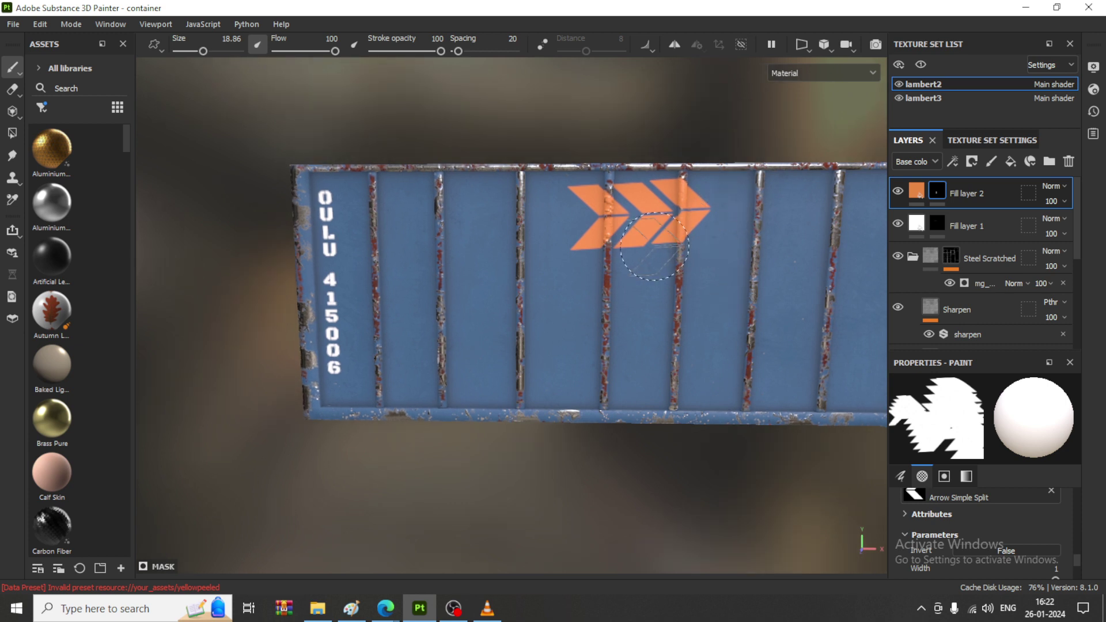
{"action": "key", "text": "ctrl+z"}
{"action": "key", "text": "ctrl+z"}
{"action": "key", "text": "ctrl+z"}
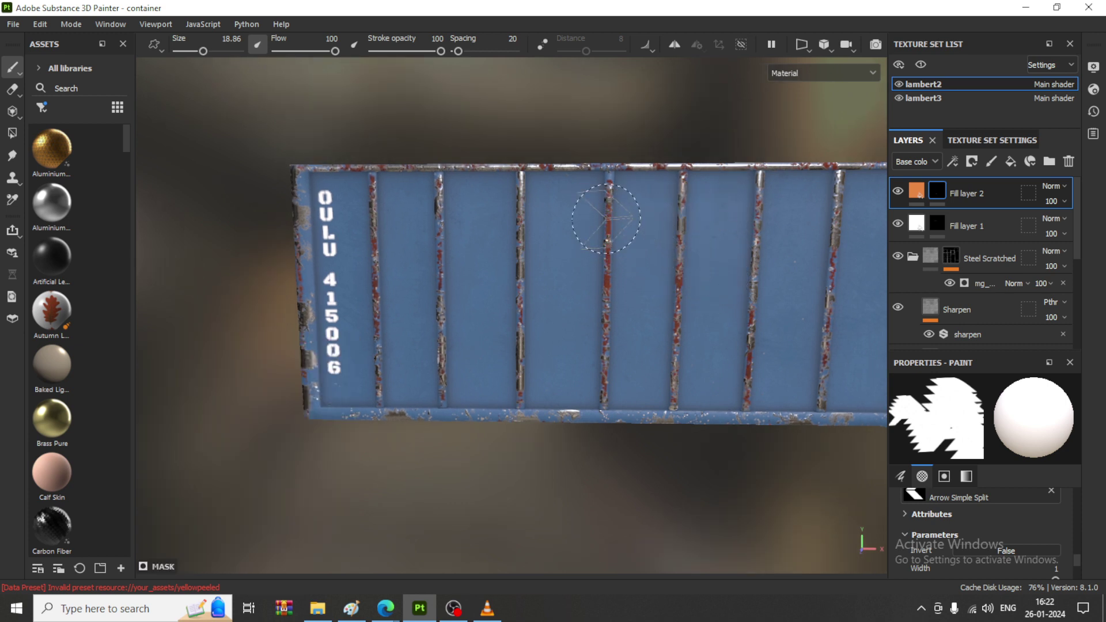
- At brush size 19.39, stamp a row of three chevron arrows near the top of the side
{"action": "right_click_drag", "start_coordinate": [606, 219], "coordinate": [607, 219], "text": "ctrl"}
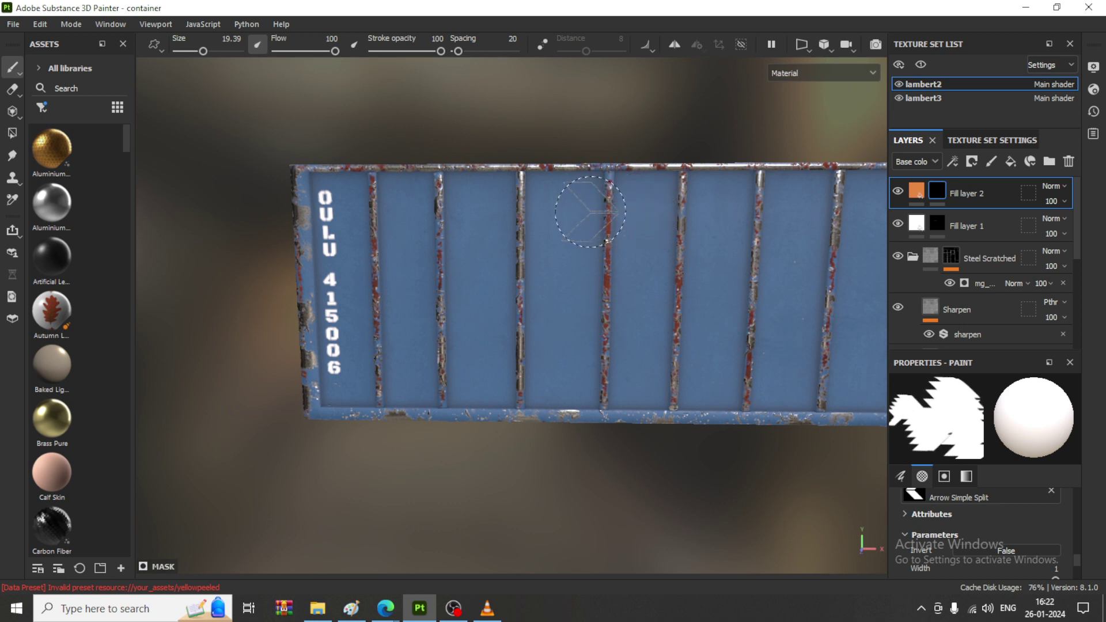
{"action": "left_click", "coordinate": [590, 211]}
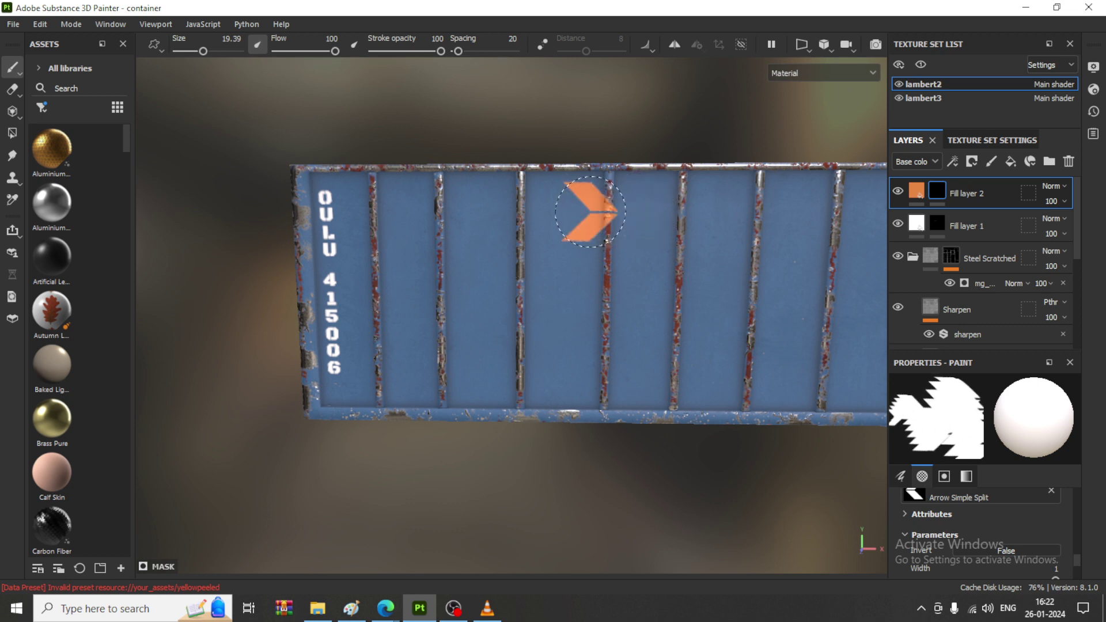
{"action": "left_click", "coordinate": [628, 212]}
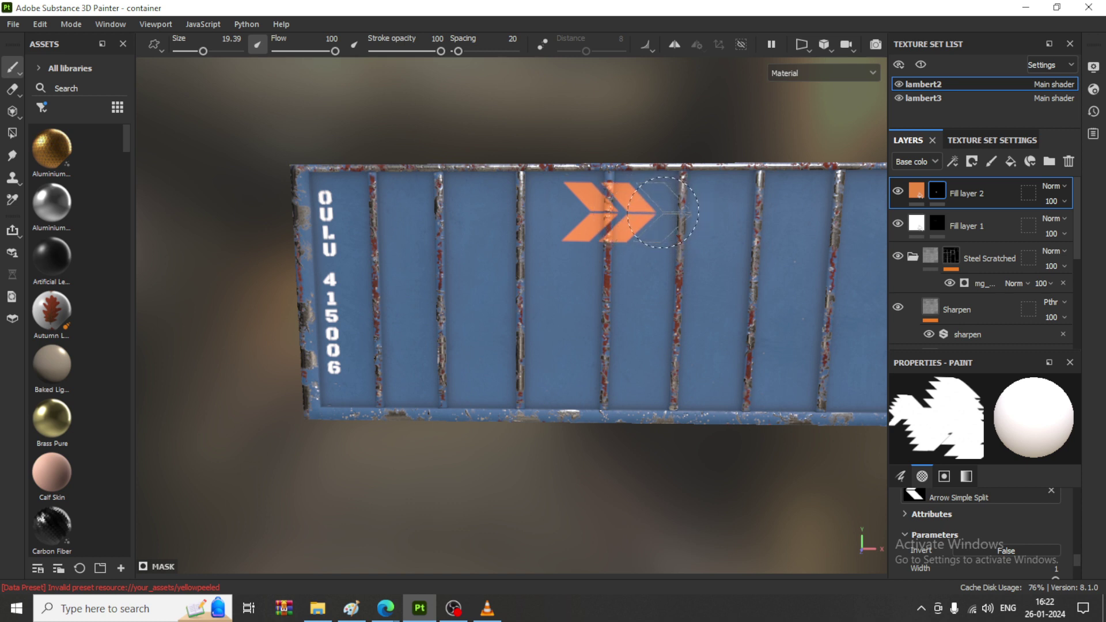
{"action": "left_click", "coordinate": [663, 212]}
{"action": "mouse_move", "coordinate": [661, 259]}
{"action": "right_mouse_down", "text": "alt"}
{"action": "mouse_move", "coordinate": [733, 316]}
{"action": "mouse_move", "coordinate": [690, 287]}
{"action": "right_mouse_up", "text": "alt"}
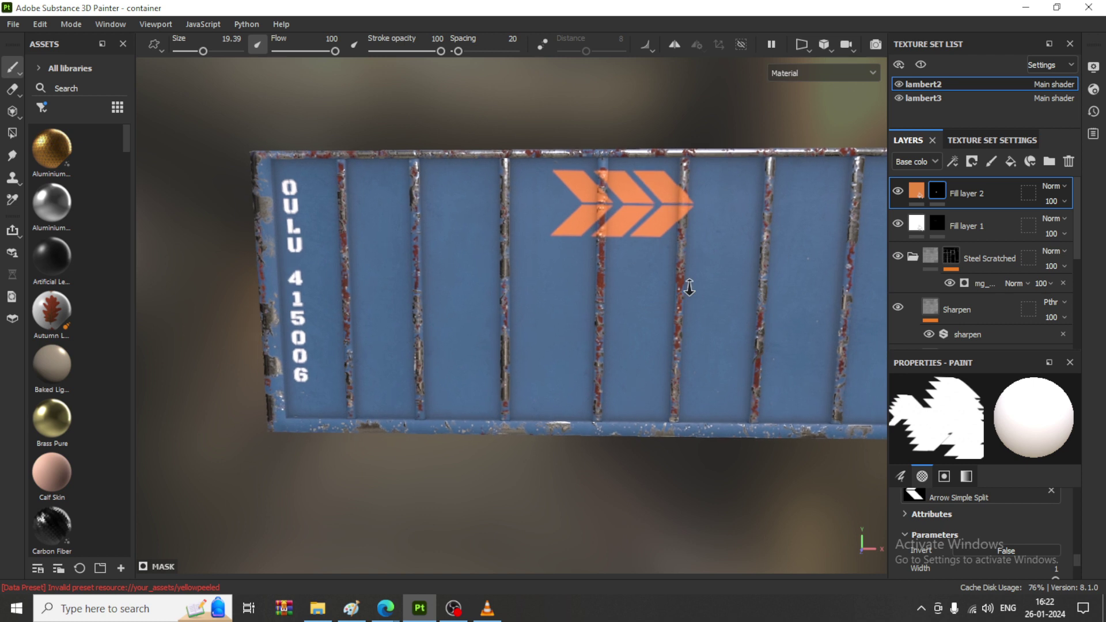
{"action": "left_click_drag", "start_coordinate": [674, 314], "coordinate": [744, 340], "text": "alt"}
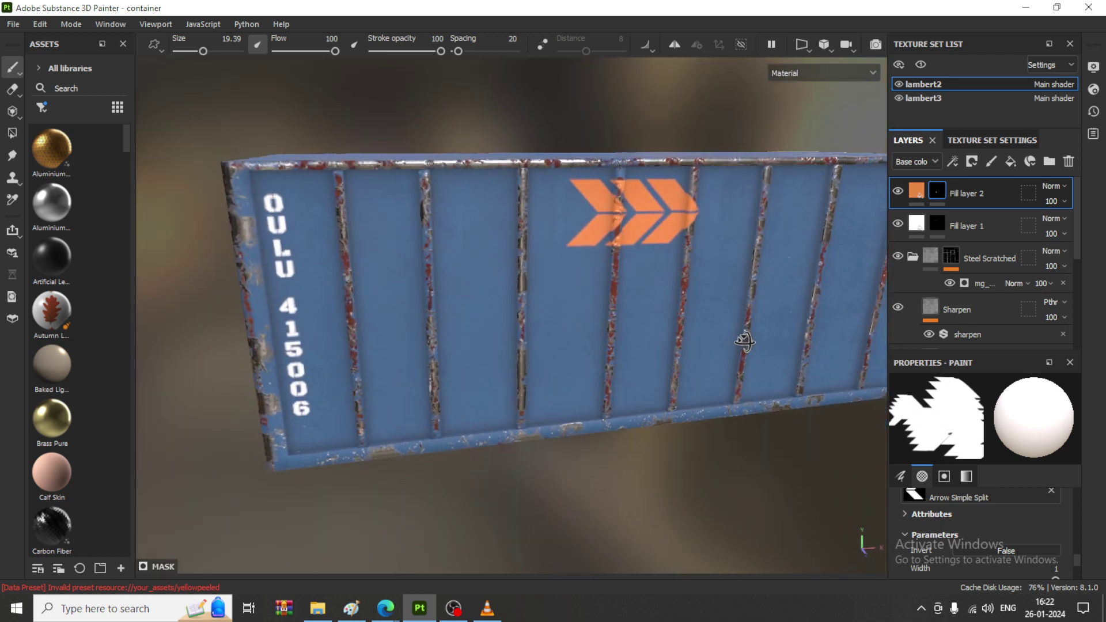
{"action": "mouse_move", "coordinate": [942, 189]}
- Remove the Arrow Simple Split alpha and switch the brush to the Font Black Ops One alpha
{"action": "left_click", "coordinate": [1051, 492]}
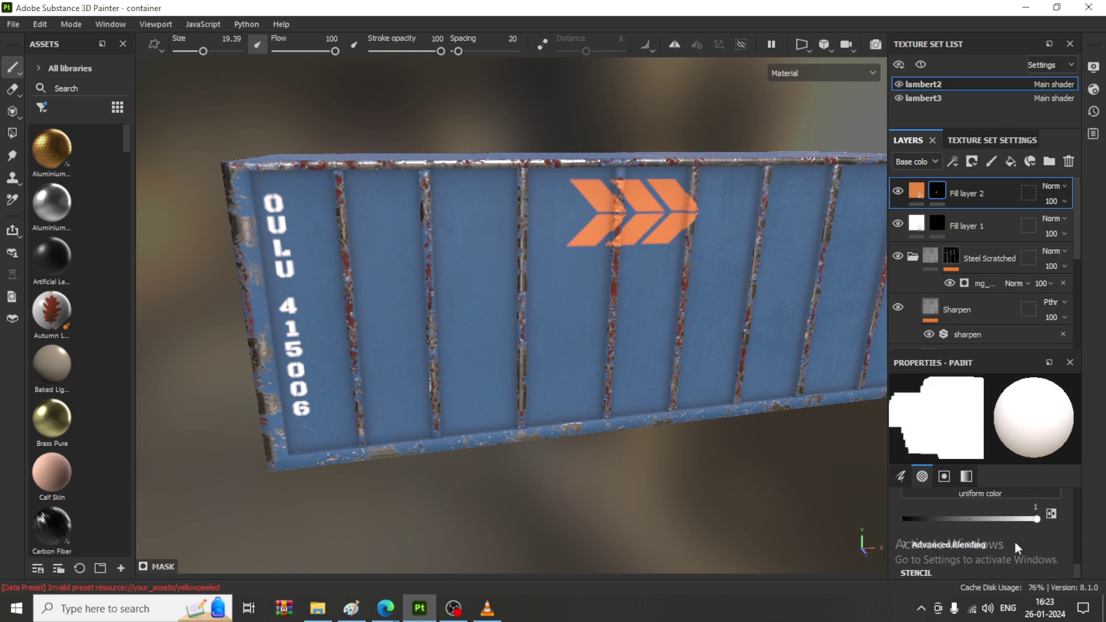
{"action": "scroll", "coordinate": [1015, 541], "scroll_direction": "up", "scroll_amount": 3}
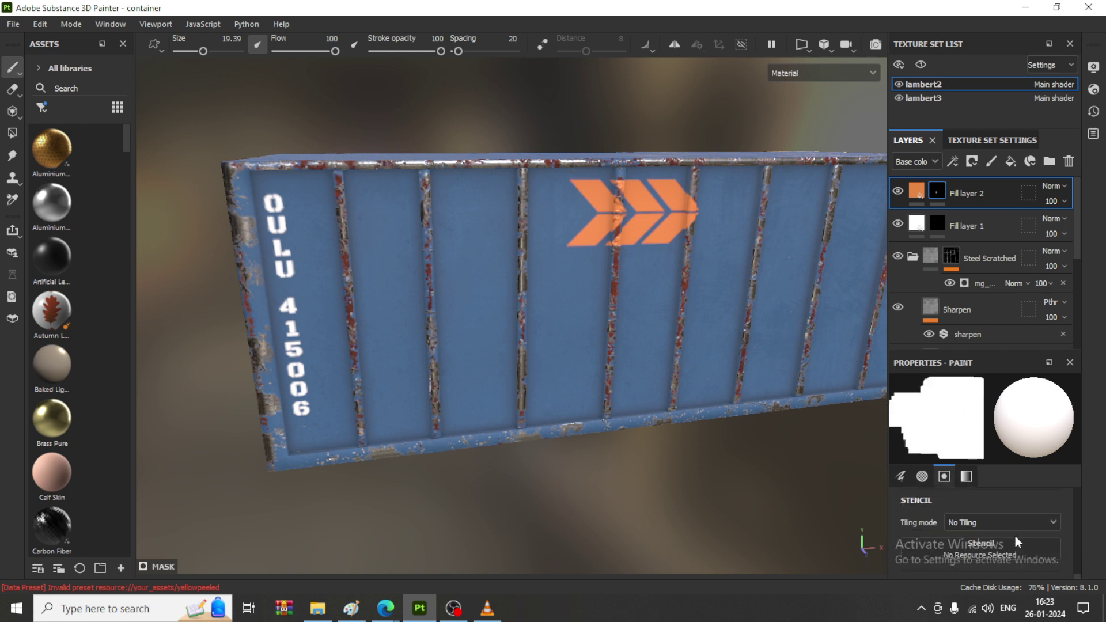
{"action": "left_click", "coordinate": [985, 497]}
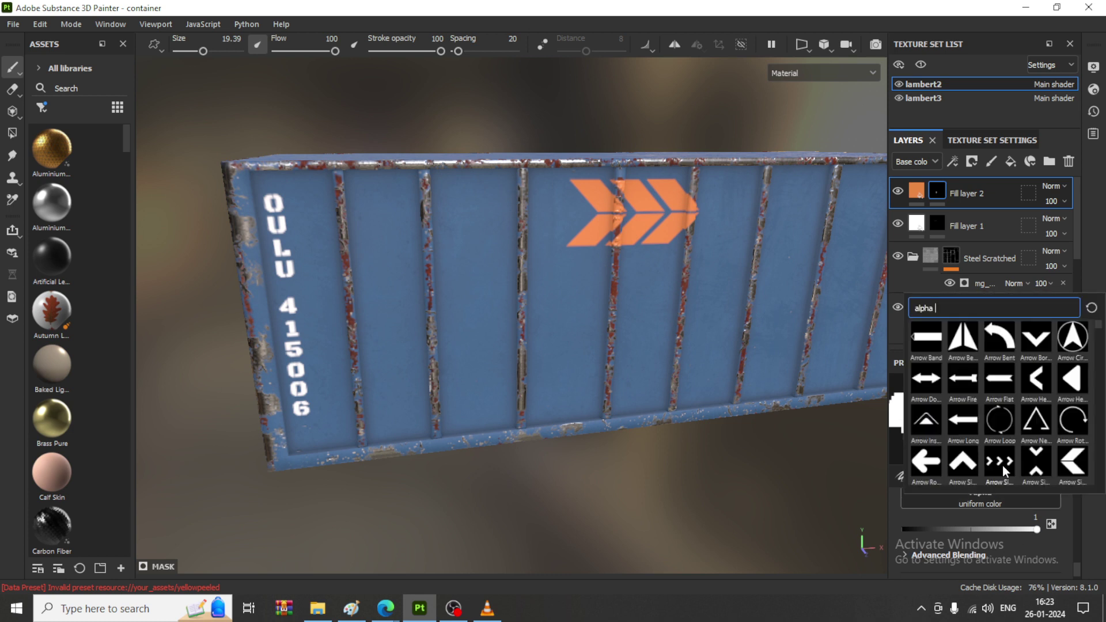
{"action": "scroll", "coordinate": [994, 406], "scroll_direction": "down", "scroll_amount": 5}
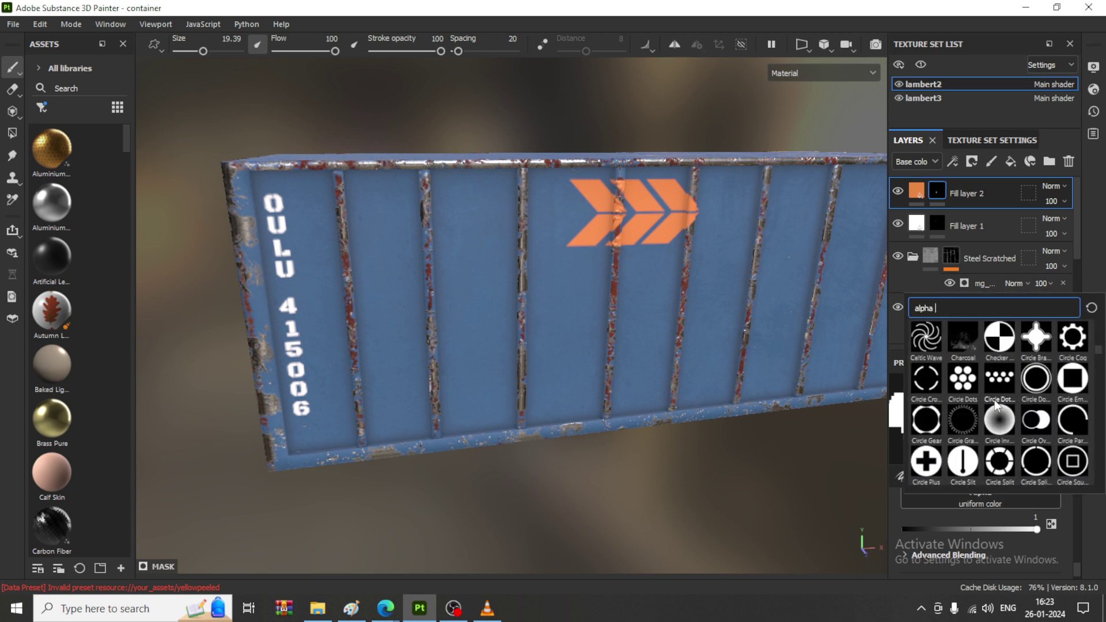
{"action": "scroll", "coordinate": [994, 406], "scroll_direction": "down", "scroll_amount": 3}
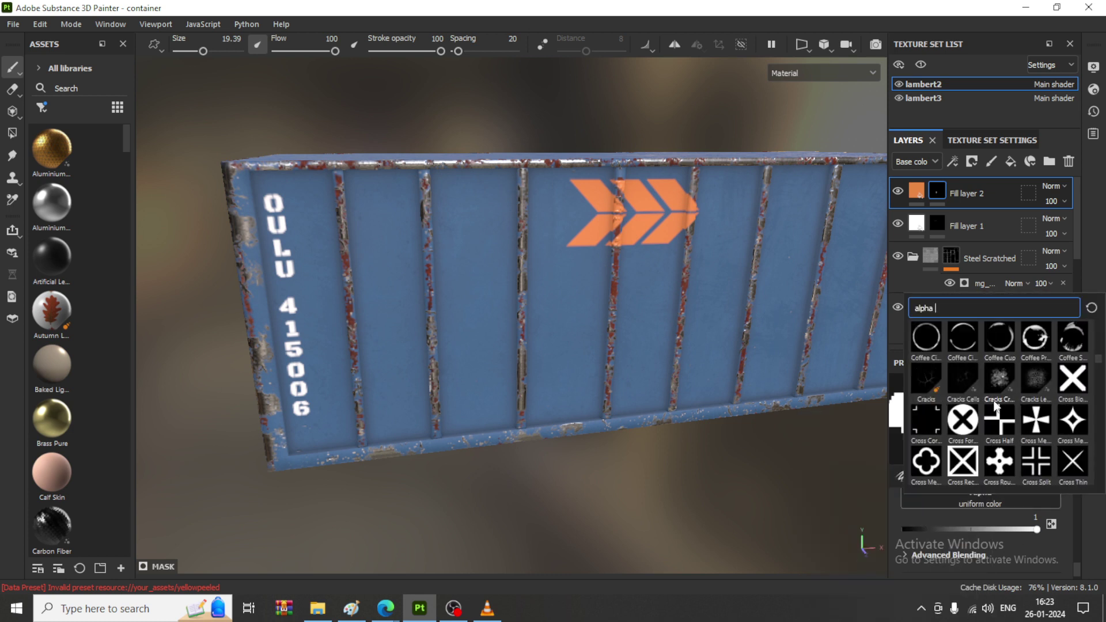
{"action": "scroll", "coordinate": [1018, 431], "scroll_direction": "down", "scroll_amount": 3}
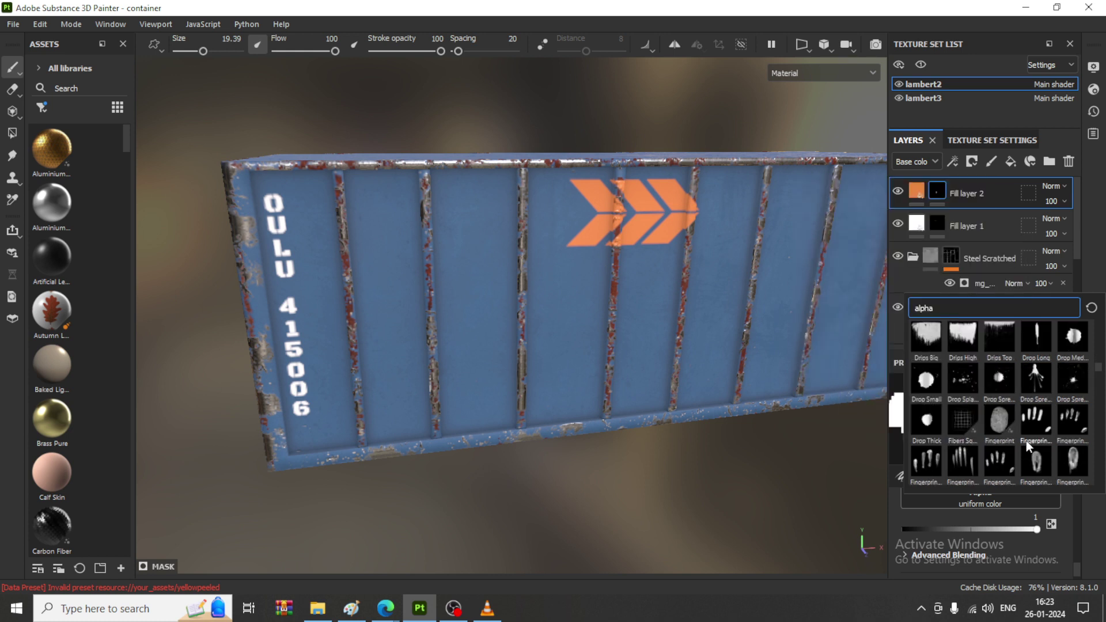
{"action": "scroll", "coordinate": [1024, 438], "scroll_direction": "down", "scroll_amount": 5}
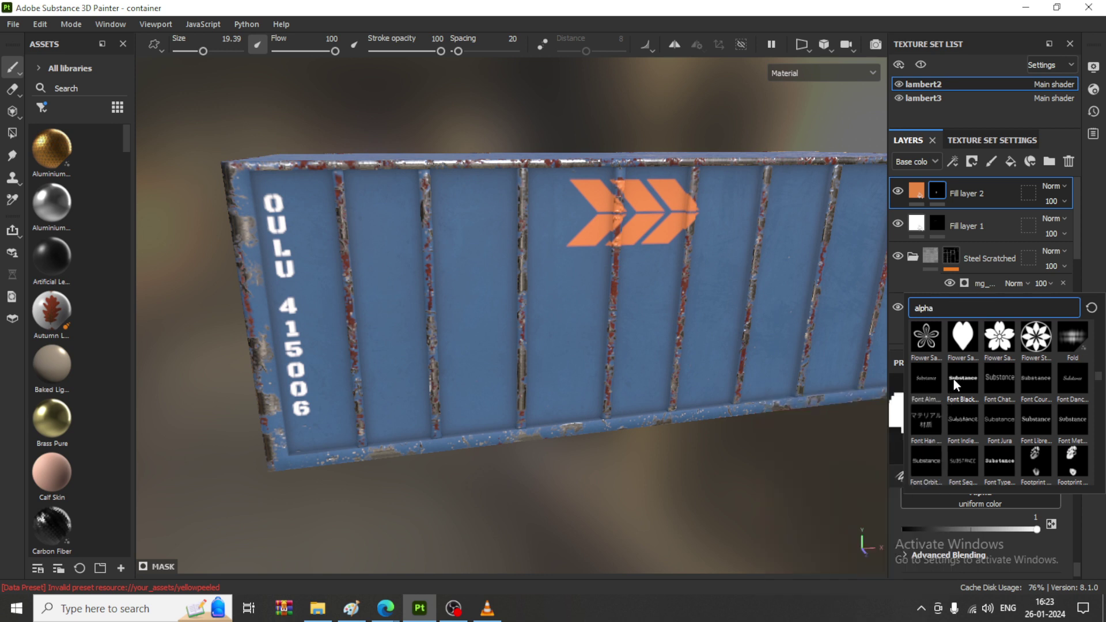
{"action": "left_click", "coordinate": [953, 379]}
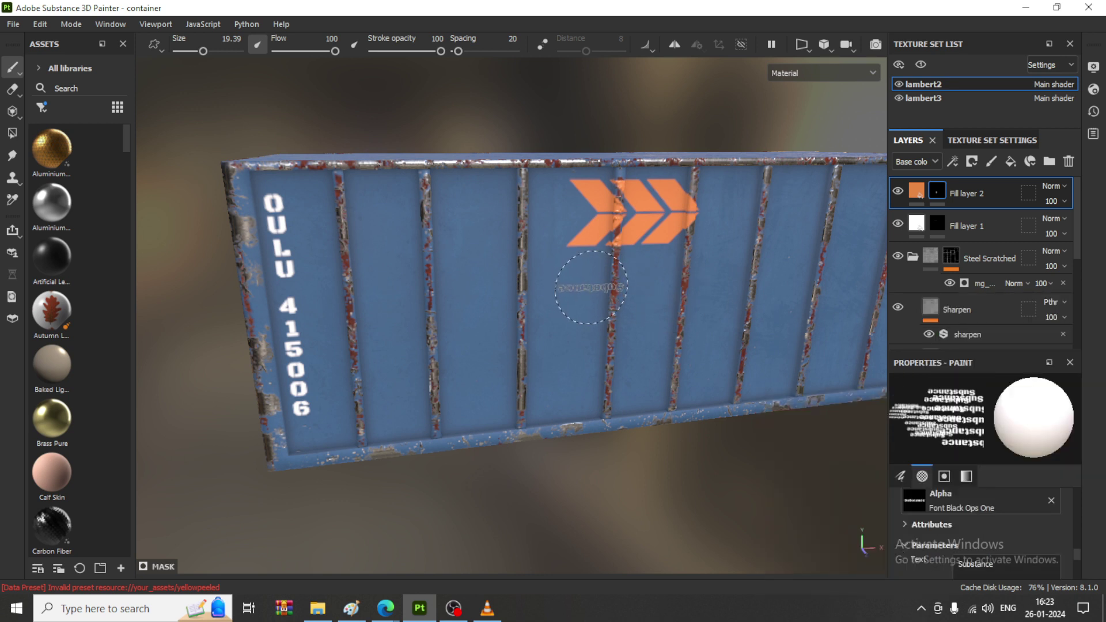
- Rotate the text brush stamp horizontal and set its text to 'M LOGISTICS'
{"action": "left_click_drag", "start_coordinate": [588, 289], "coordinate": [576, 295], "text": "alt"}
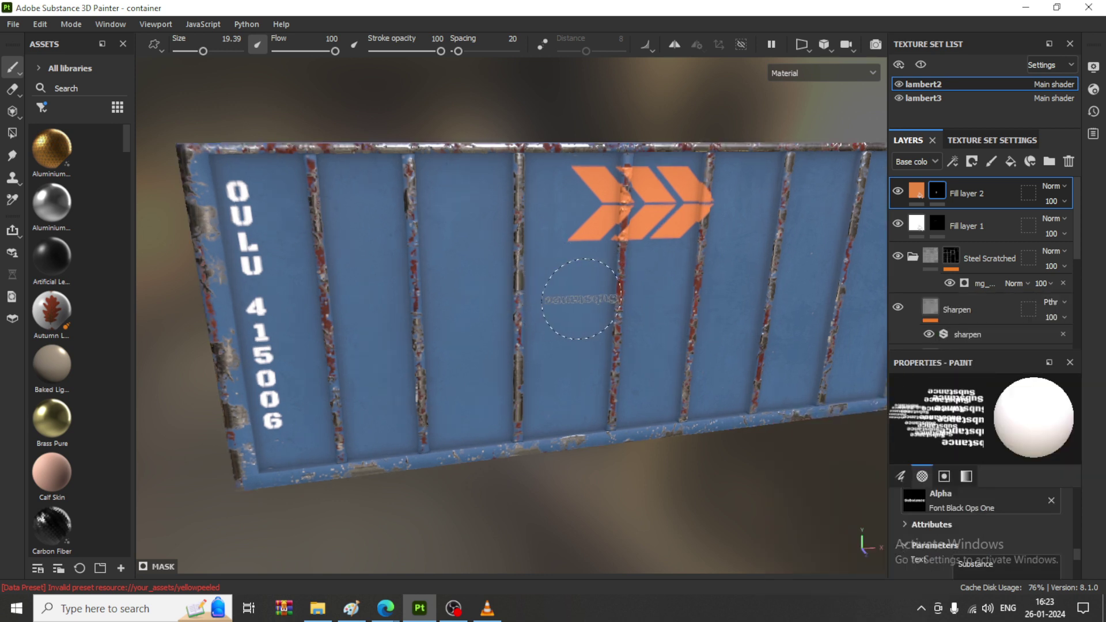
{"action": "right_click_drag", "start_coordinate": [581, 299], "coordinate": [575, 302], "text": "ctrl"}
{"action": "left_click_drag", "start_coordinate": [575, 302], "coordinate": [577, 301], "text": "ctrl"}
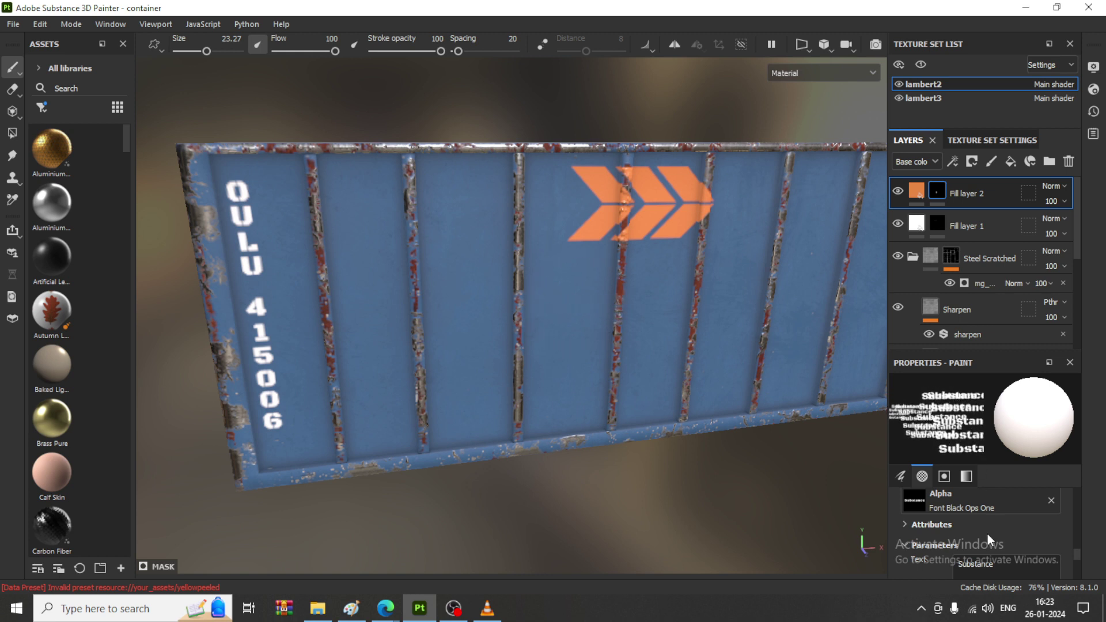
{"action": "scroll", "coordinate": [987, 534], "scroll_direction": "down", "scroll_amount": 2}
{"action": "left_click_drag", "start_coordinate": [1002, 524], "coordinate": [915, 522]}
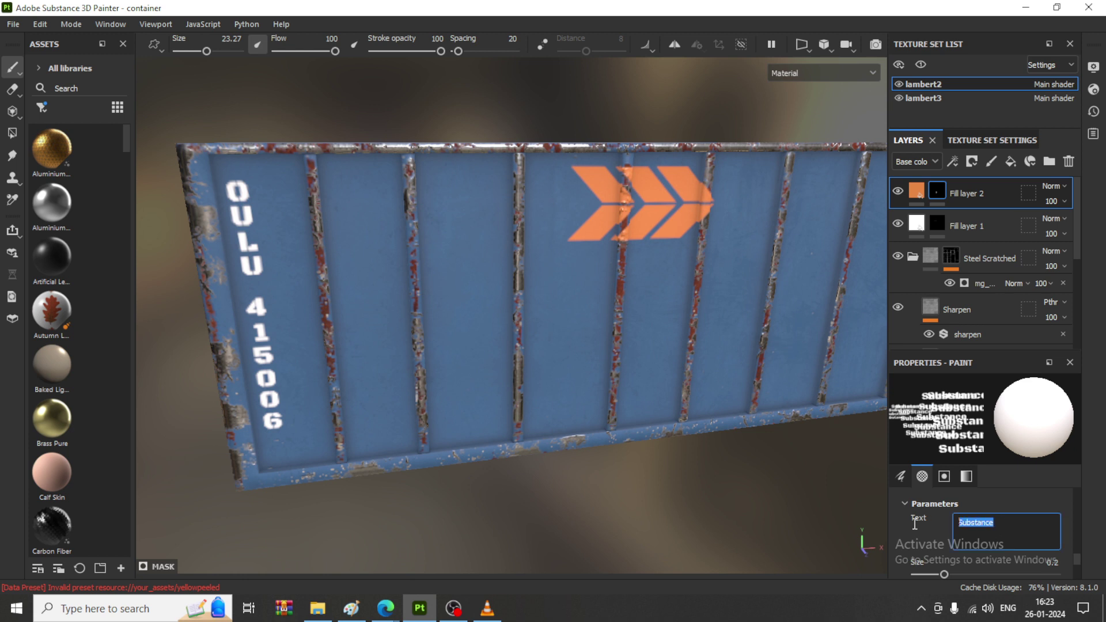
{"action": "type", "text": "M"}
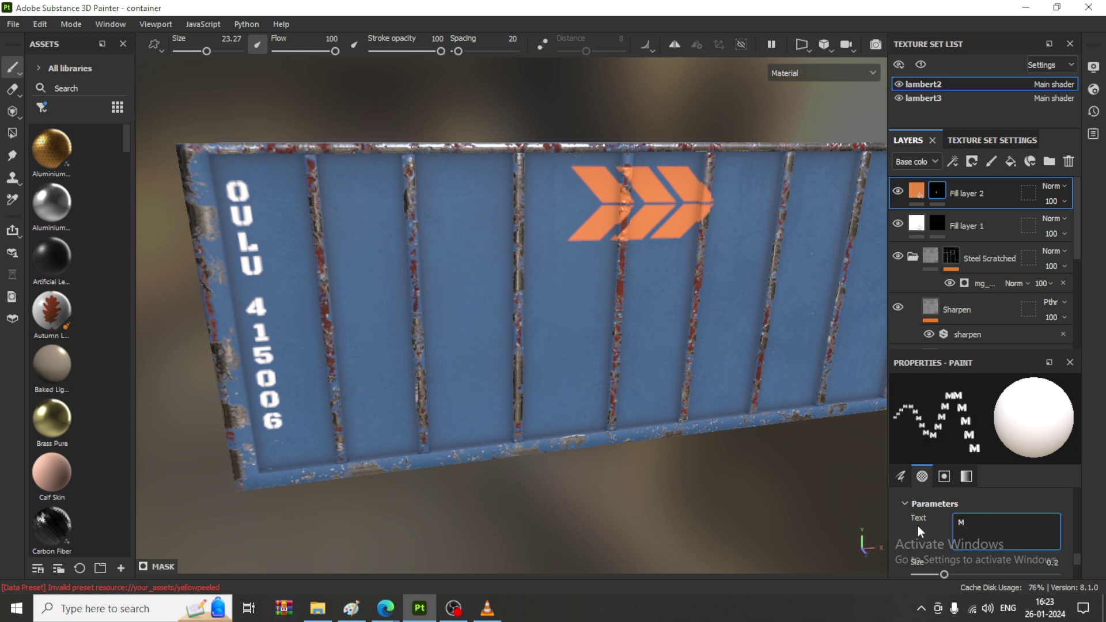
{"action": "type", "text": " LO"}
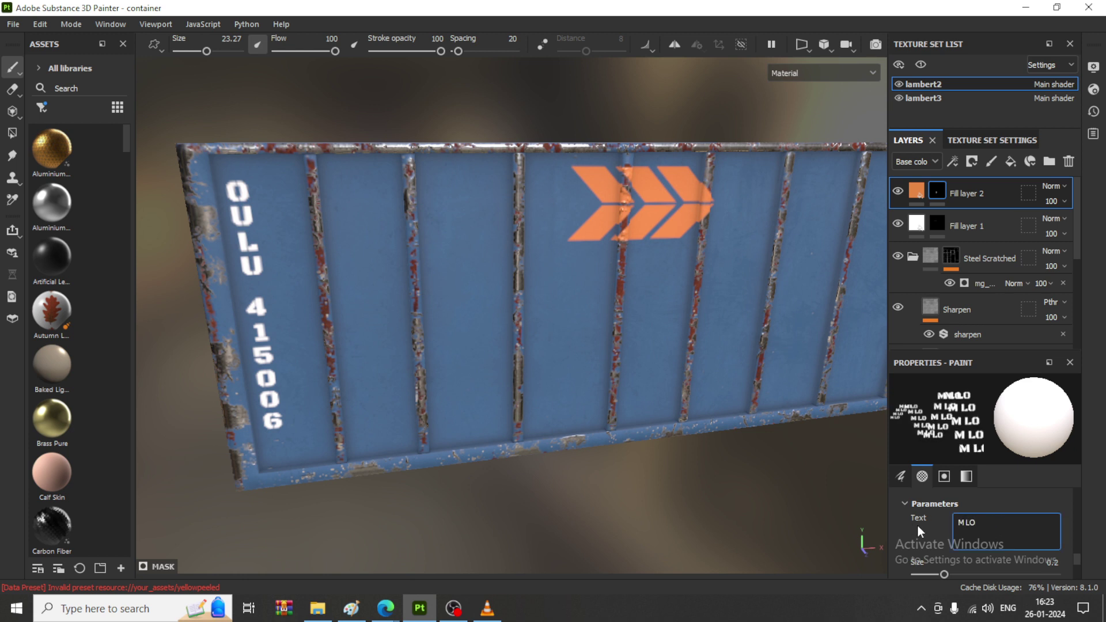
{"action": "type", "text": "GIS"}
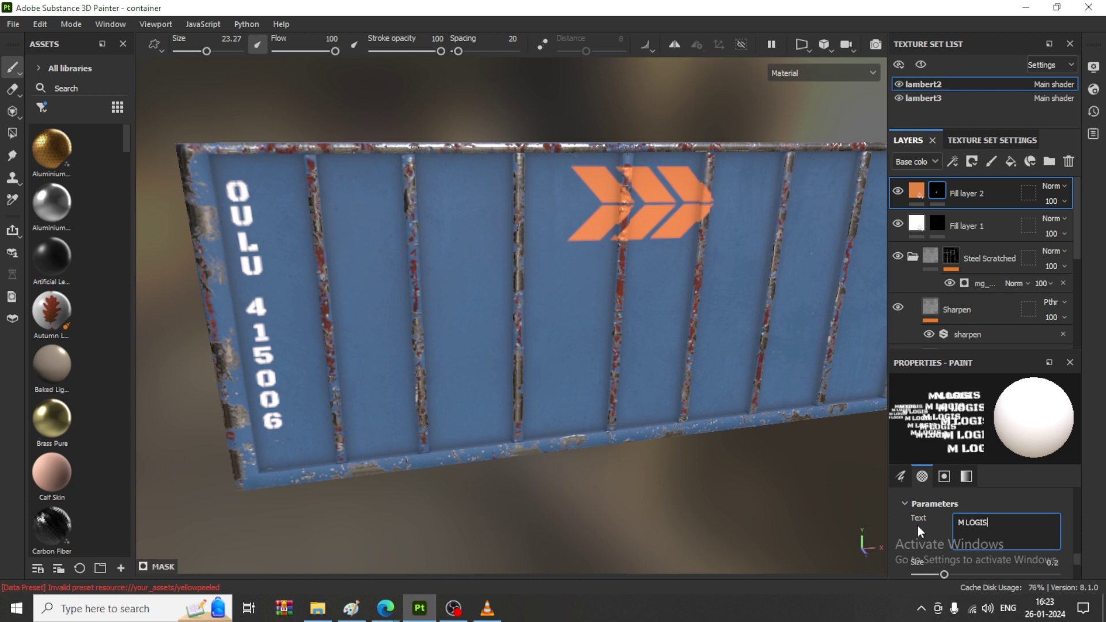
{"action": "type", "text": "TIC"}
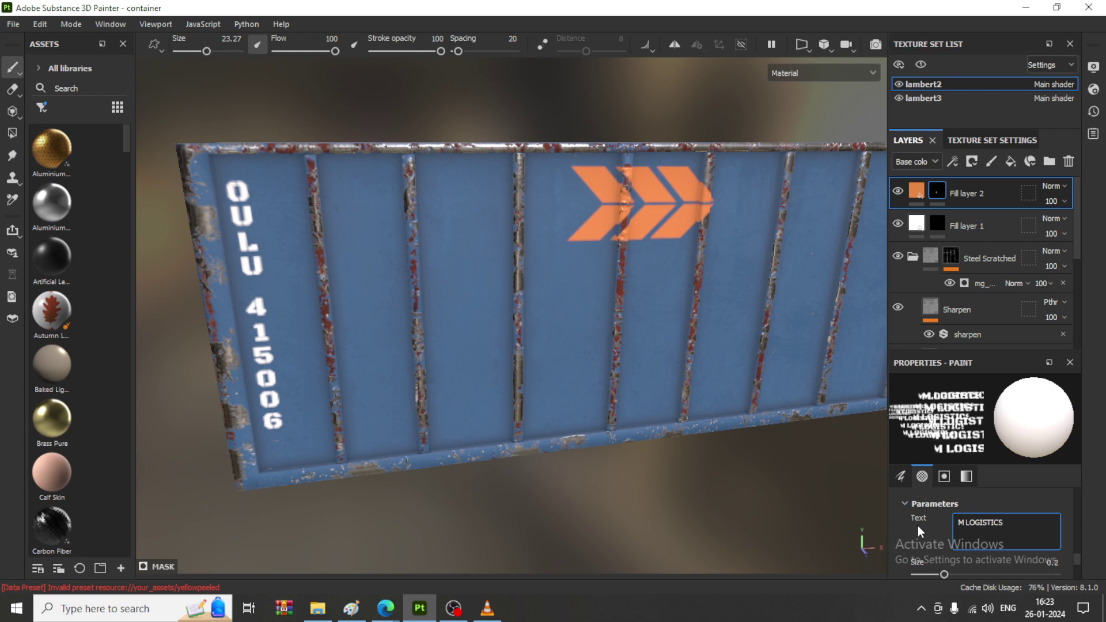
{"action": "type", "text": "S"}
{"action": "key", "text": "Return"}
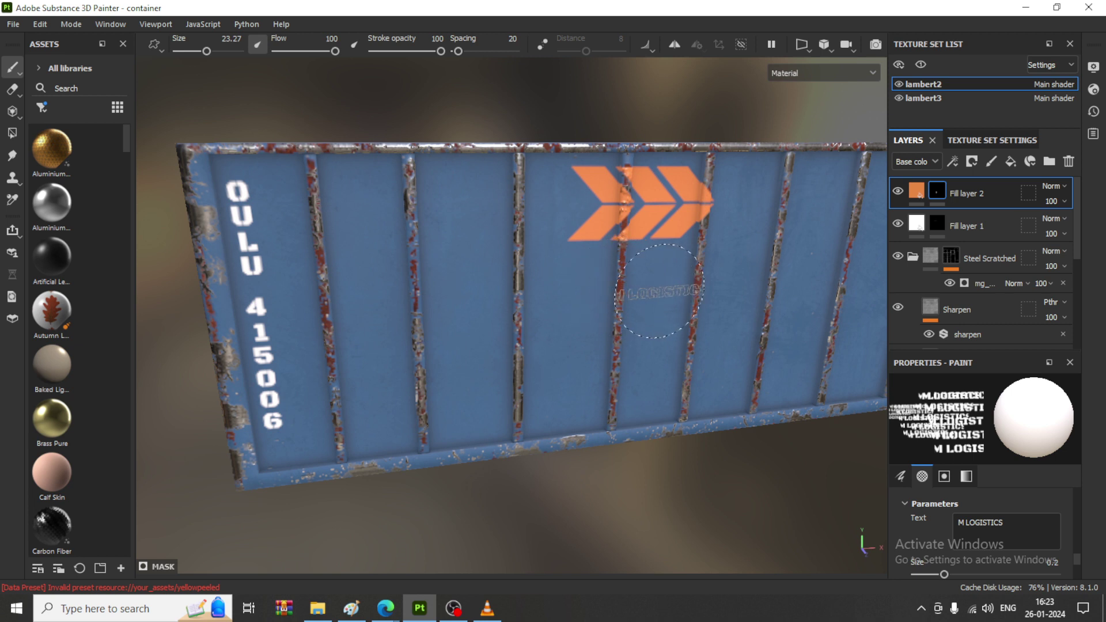
- Enlarge the brush to about 100 and stamp M LOGISTICS below the chevrons, redoing a misplaced stamp
{"action": "right_click_drag", "start_coordinate": [659, 291], "coordinate": [761, 291], "text": "ctrl"}
{"action": "left_click", "coordinate": [647, 255]}
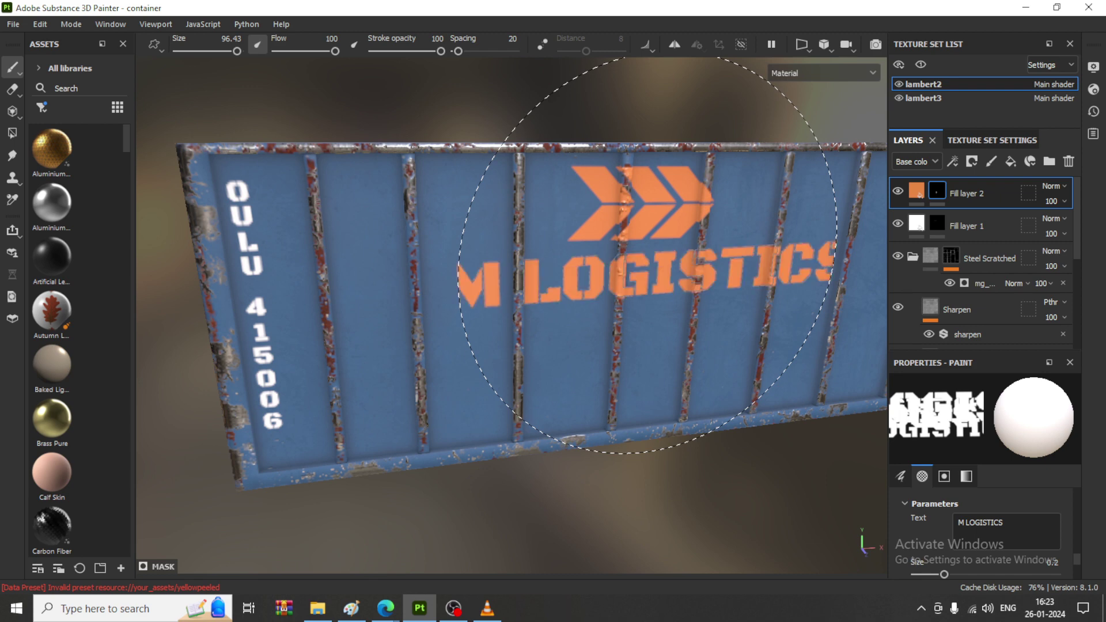
{"action": "key", "text": "ctrl"}
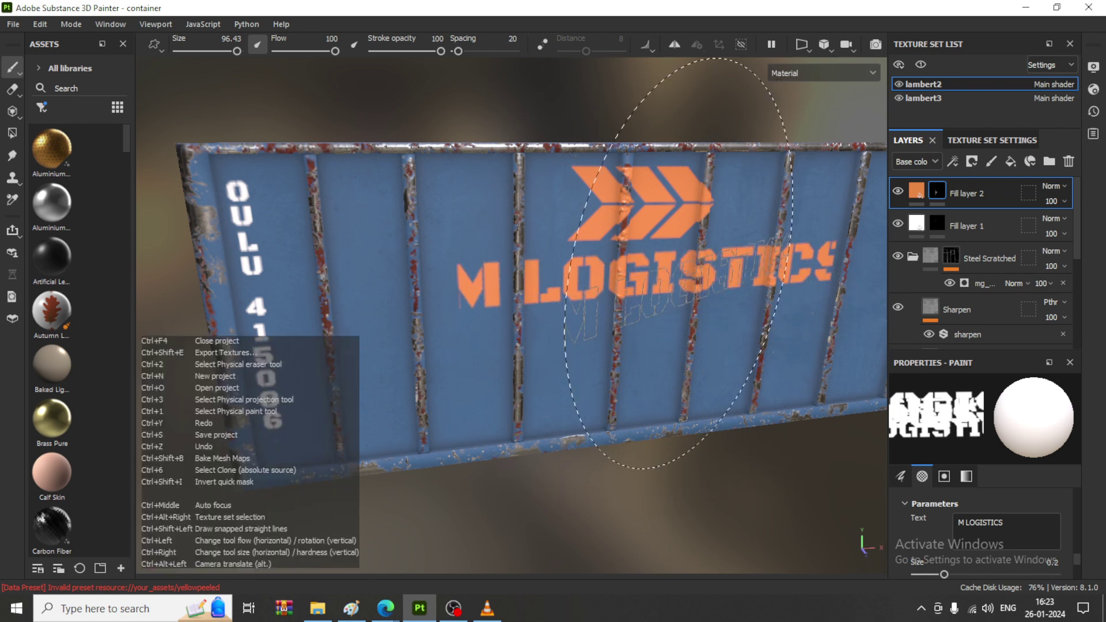
{"action": "key", "text": "ctrl+z"}
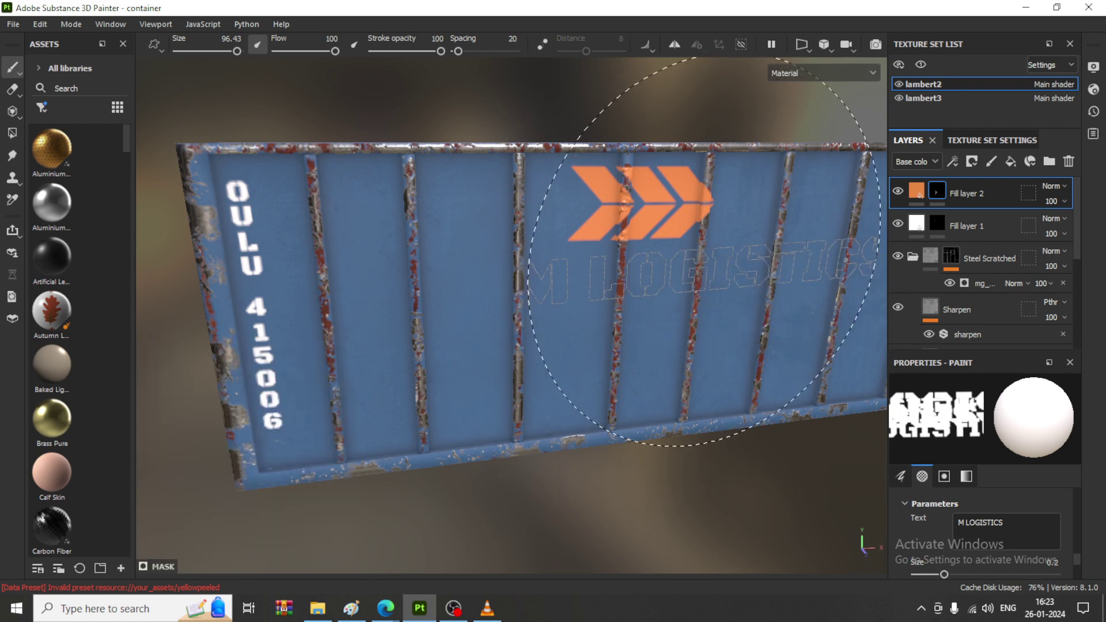
{"action": "left_click", "coordinate": [710, 251]}
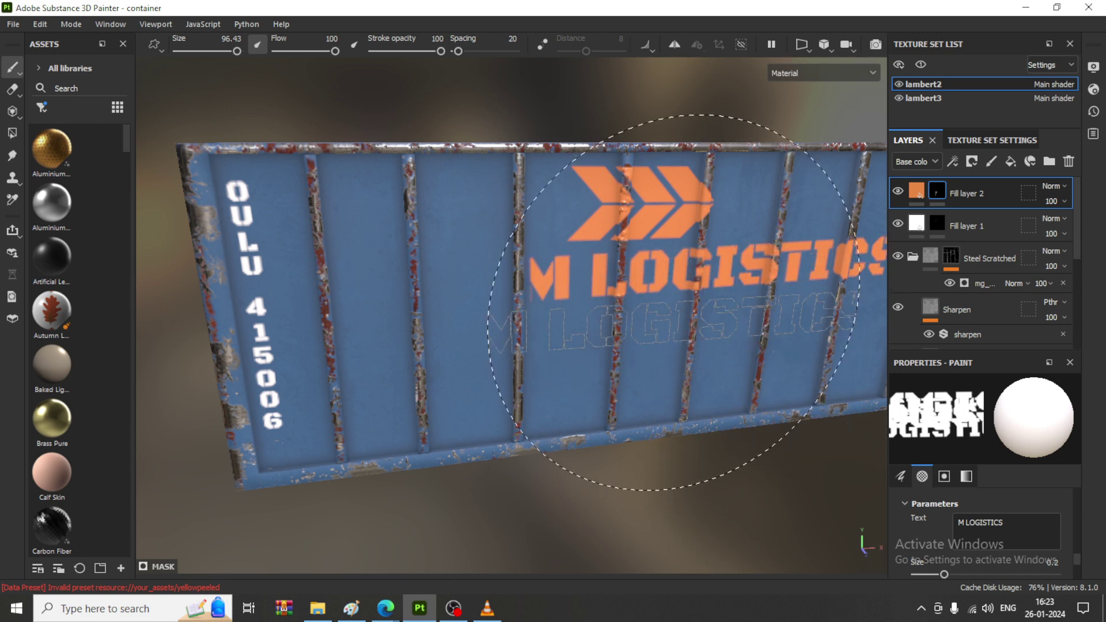
{"action": "scroll", "coordinate": [720, 346], "scroll_direction": "down", "scroll_amount": 2}
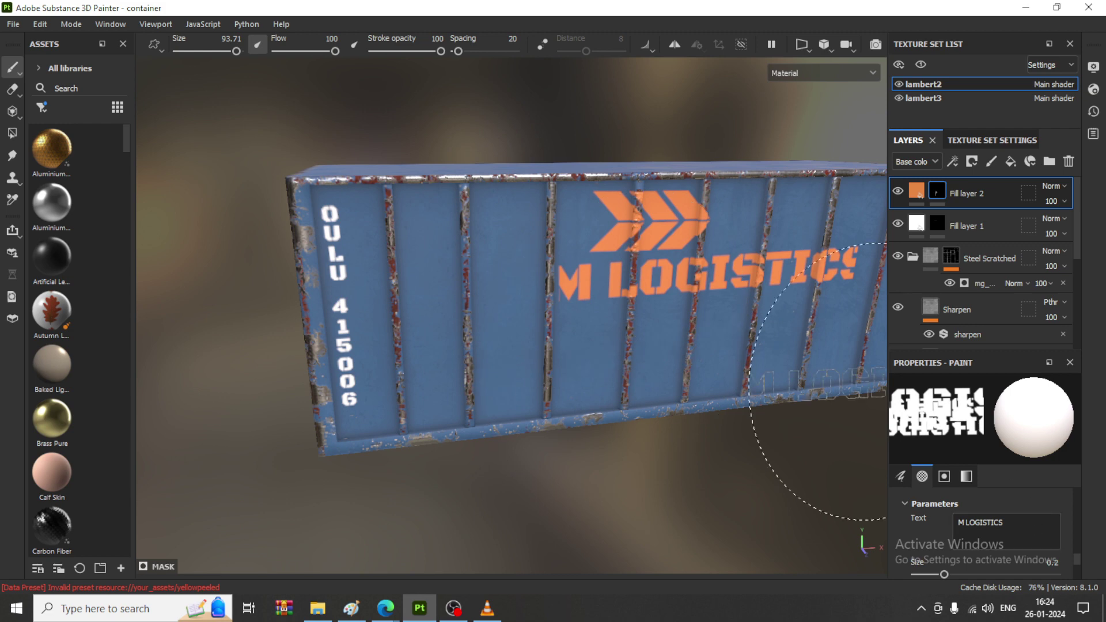
{"action": "left_click_drag", "start_coordinate": [518, 328], "coordinate": [652, 323], "text": "alt"}
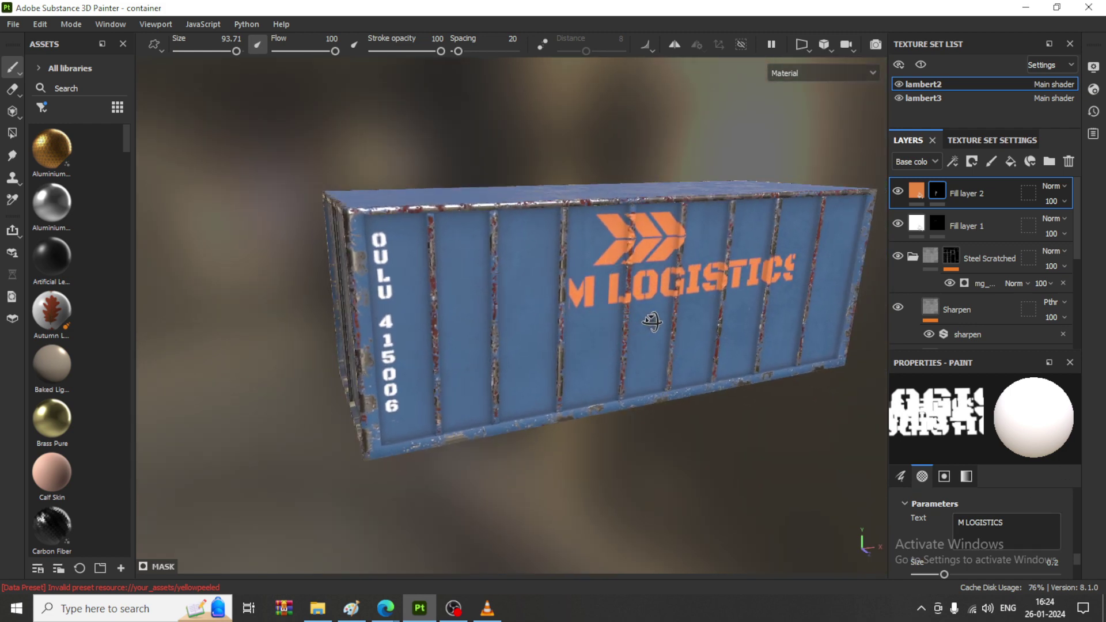
{"action": "scroll", "coordinate": [1025, 501], "scroll_direction": "down", "scroll_amount": 2}
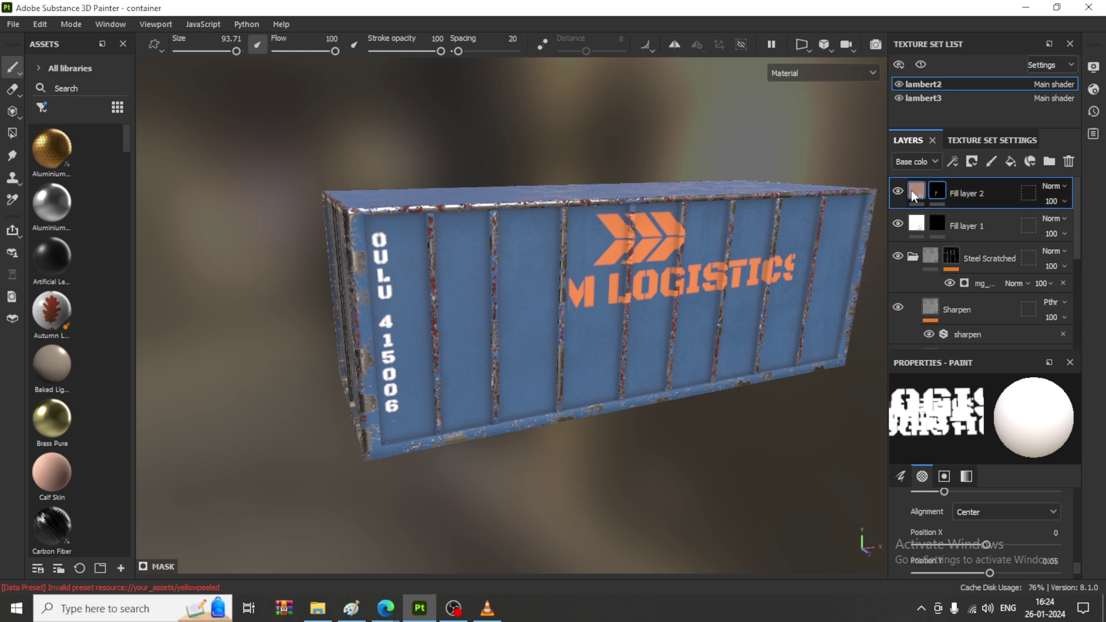
- In the decal's fill settings, raise metallic and set roughness to 0.5025
{"action": "left_click", "coordinate": [912, 190]}
{"action": "scroll", "coordinate": [985, 505], "scroll_direction": "down", "scroll_amount": 2}
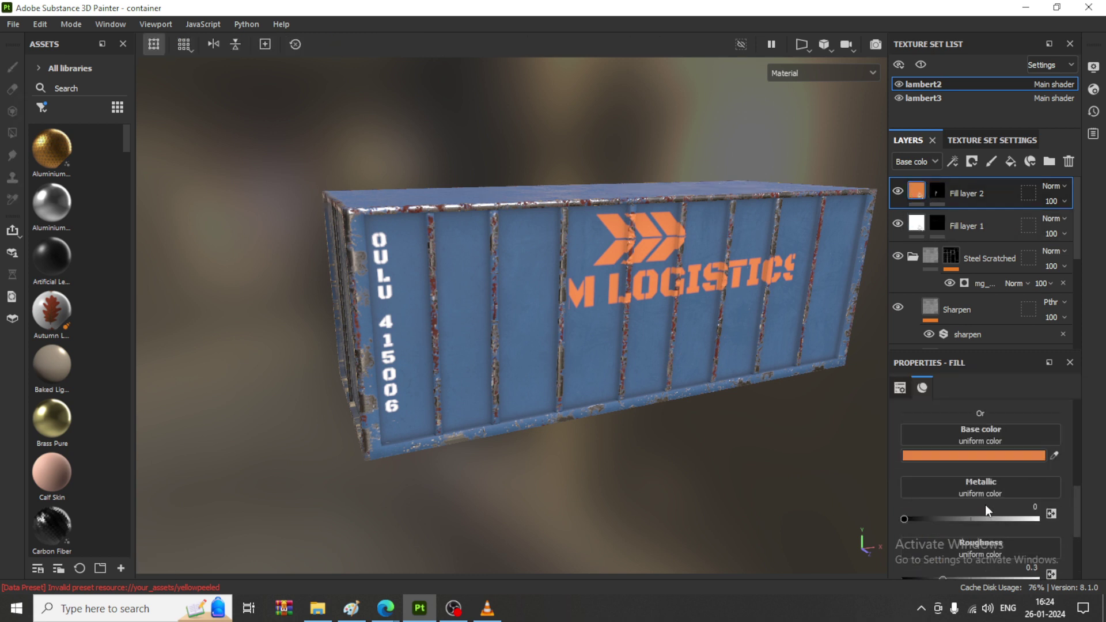
{"action": "left_click", "coordinate": [905, 517]}
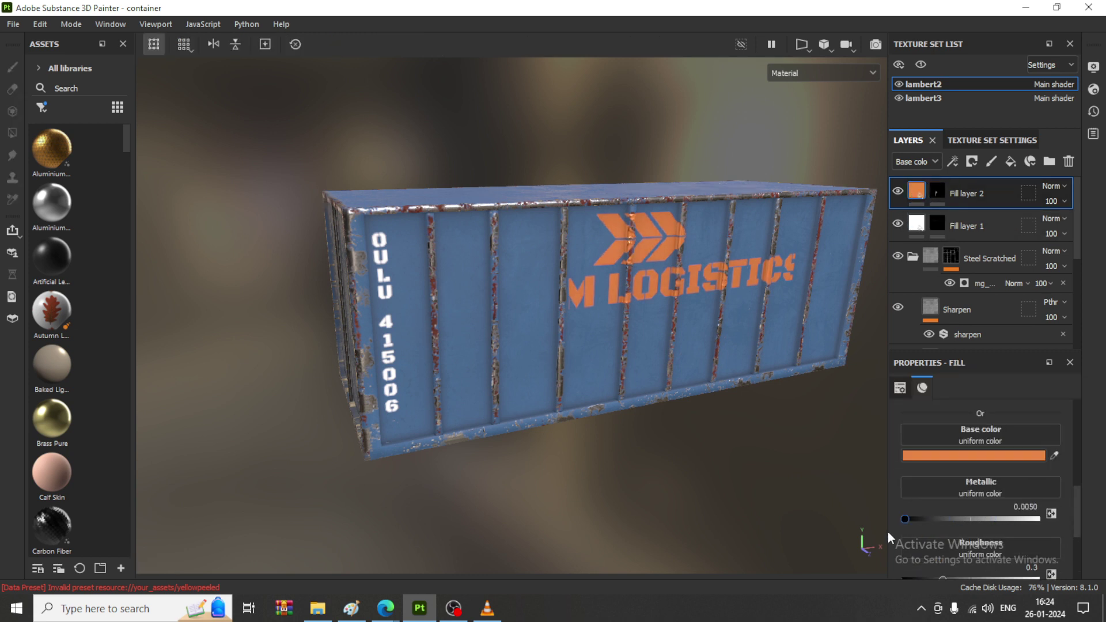
{"action": "left_click_drag", "start_coordinate": [905, 518], "coordinate": [938, 520]}
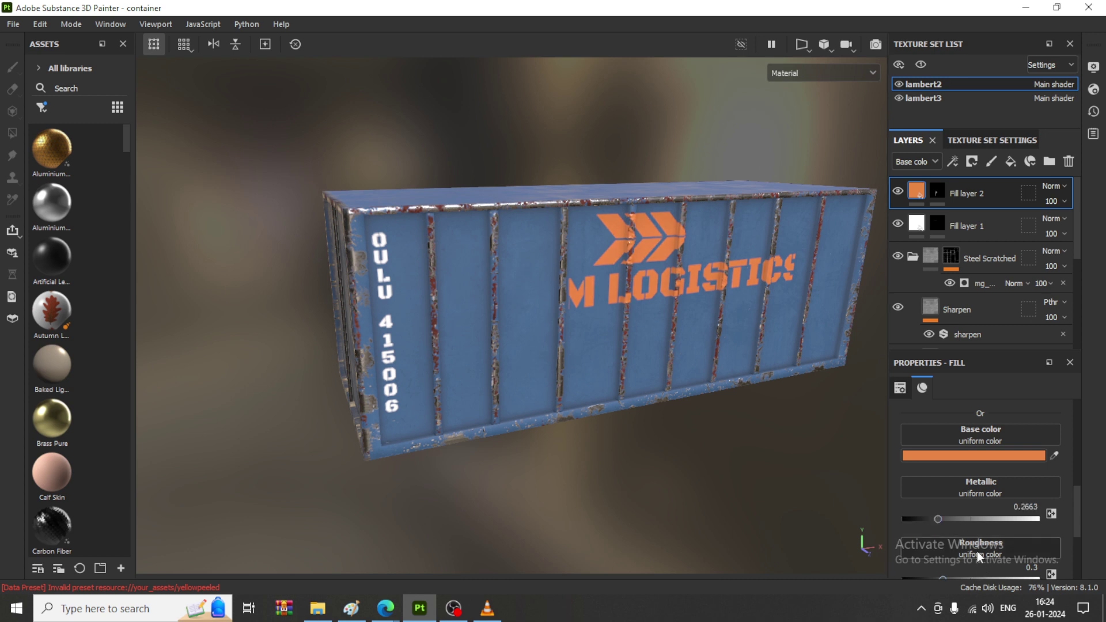
{"action": "scroll", "coordinate": [978, 552], "scroll_direction": "down", "scroll_amount": 1}
{"action": "left_click_drag", "start_coordinate": [944, 538], "coordinate": [917, 560]}
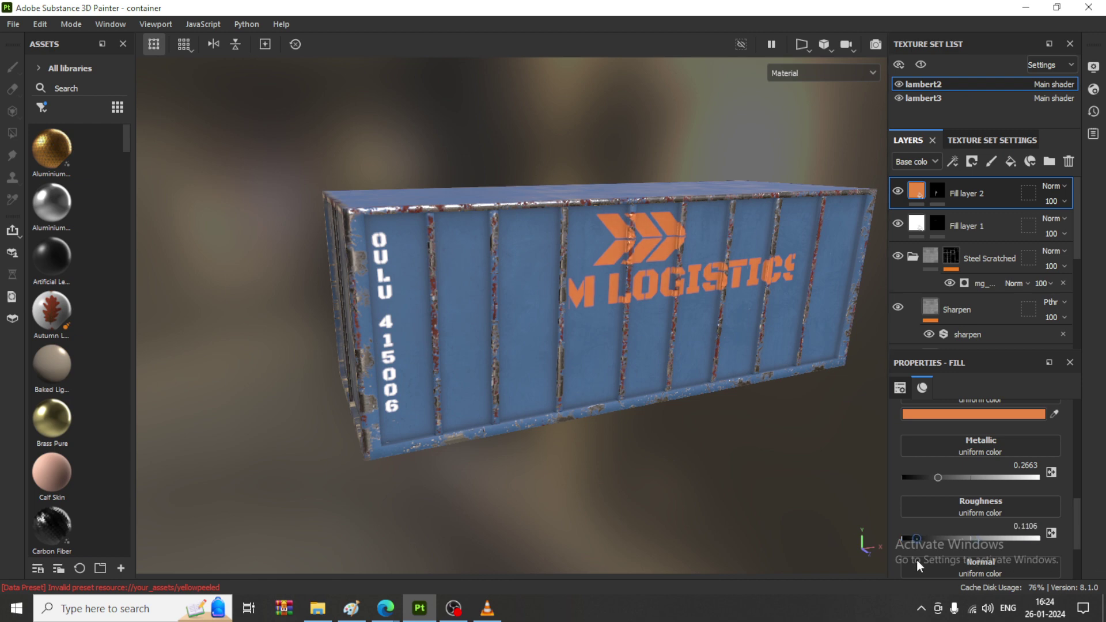
{"action": "scroll", "coordinate": [574, 262], "scroll_direction": "up", "scroll_amount": 3}
{"action": "scroll", "coordinate": [668, 280], "scroll_direction": "up", "scroll_amount": 2}
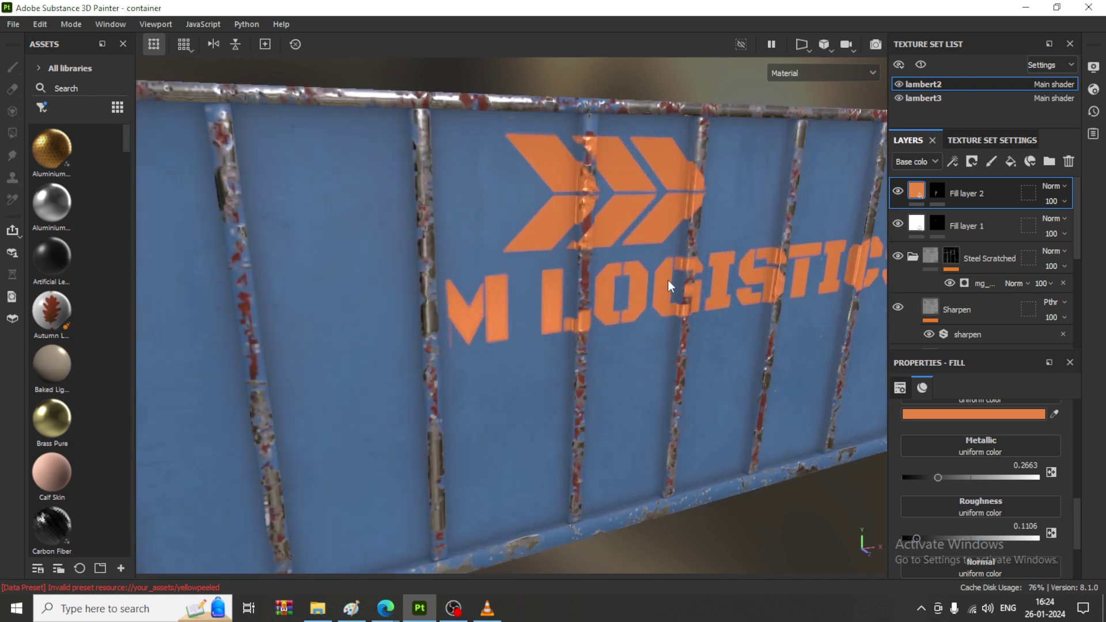
{"action": "left_click_drag", "start_coordinate": [917, 540], "coordinate": [1104, 540]}
{"action": "left_click", "coordinate": [977, 537]}
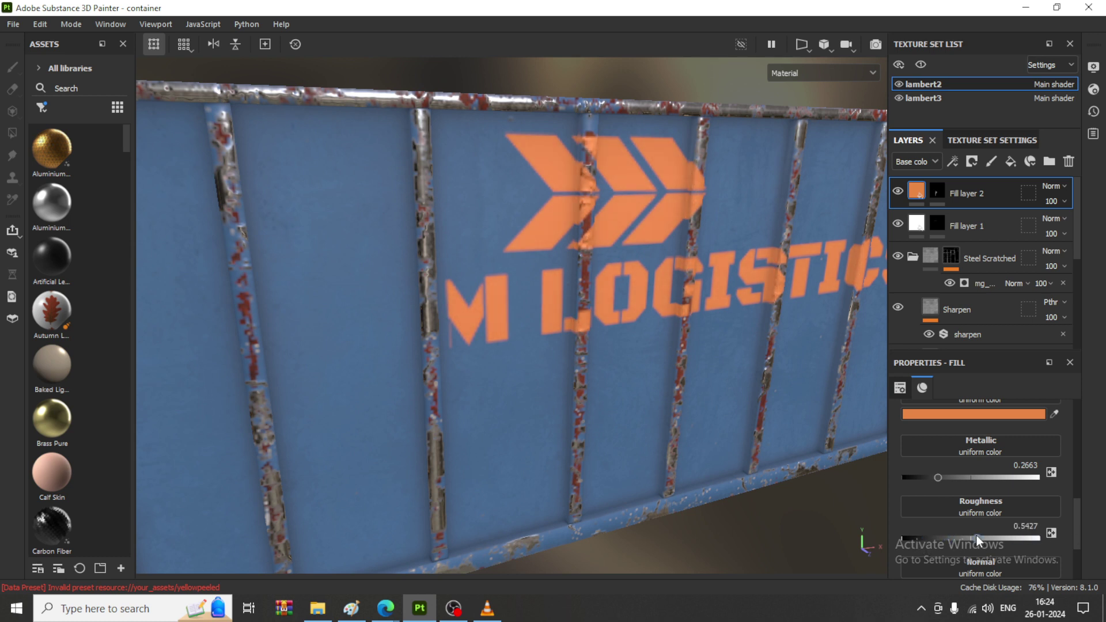
{"action": "left_click_drag", "start_coordinate": [977, 537], "coordinate": [971, 537]}
- Raise decal metallic to about 0.58, add slight height for embossing, and widen the asset library
{"action": "mouse_move", "coordinate": [938, 480]}
{"action": "left_mouse_down"}
{"action": "mouse_move", "coordinate": [1049, 478]}
{"action": "mouse_move", "coordinate": [982, 480]}
{"action": "left_mouse_up"}
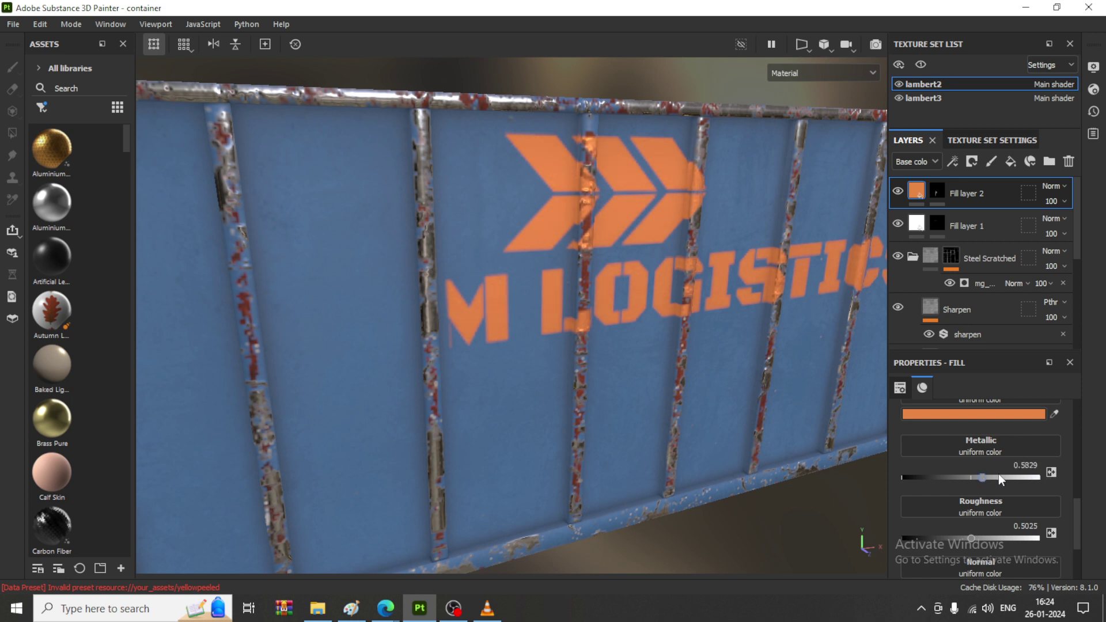
{"action": "scroll", "coordinate": [999, 474], "scroll_direction": "down", "scroll_amount": 3}
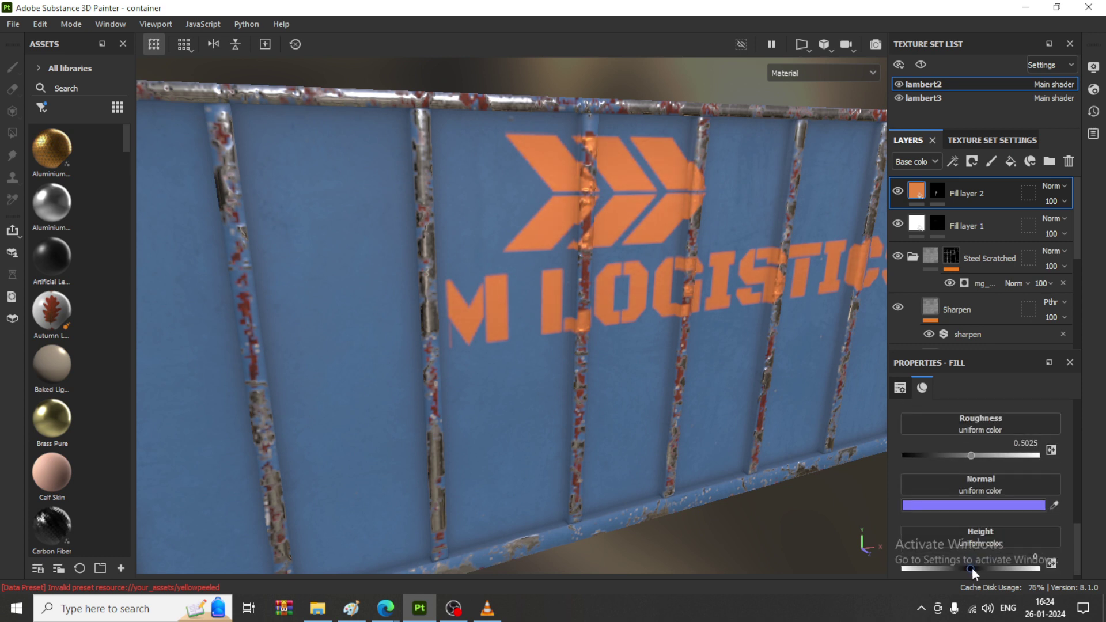
{"action": "mouse_move", "coordinate": [973, 568]}
{"action": "left_mouse_down"}
{"action": "mouse_move", "coordinate": [991, 563]}
{"action": "mouse_move", "coordinate": [978, 569]}
{"action": "left_mouse_up"}
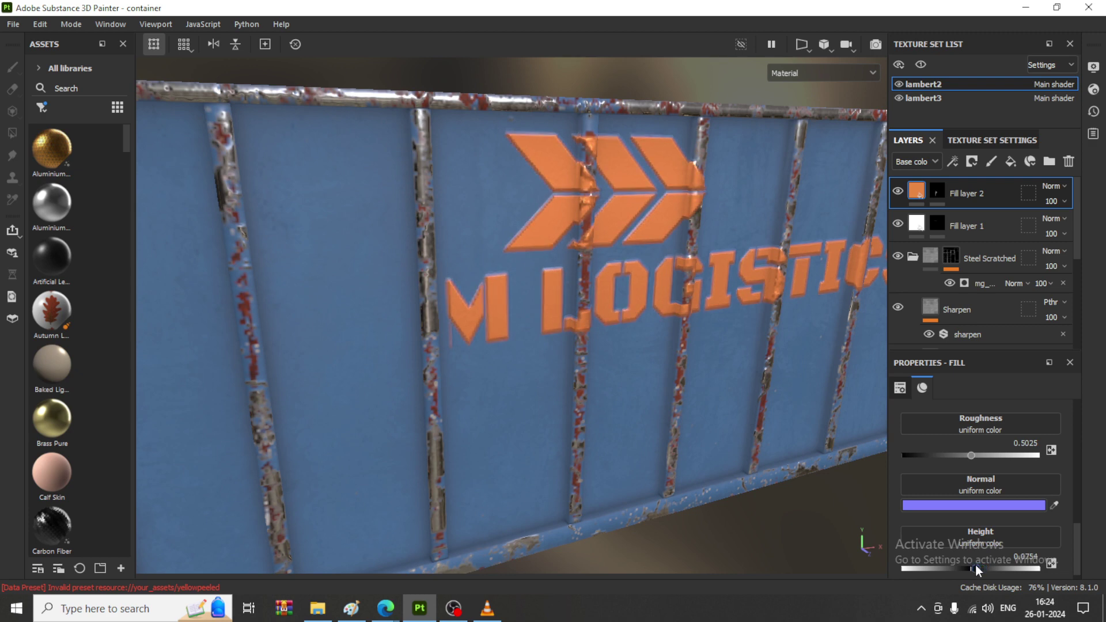
{"action": "scroll", "coordinate": [623, 360], "scroll_direction": "down", "scroll_amount": 5}
{"action": "left_click_drag", "start_coordinate": [622, 360], "coordinate": [507, 330], "text": "alt"}
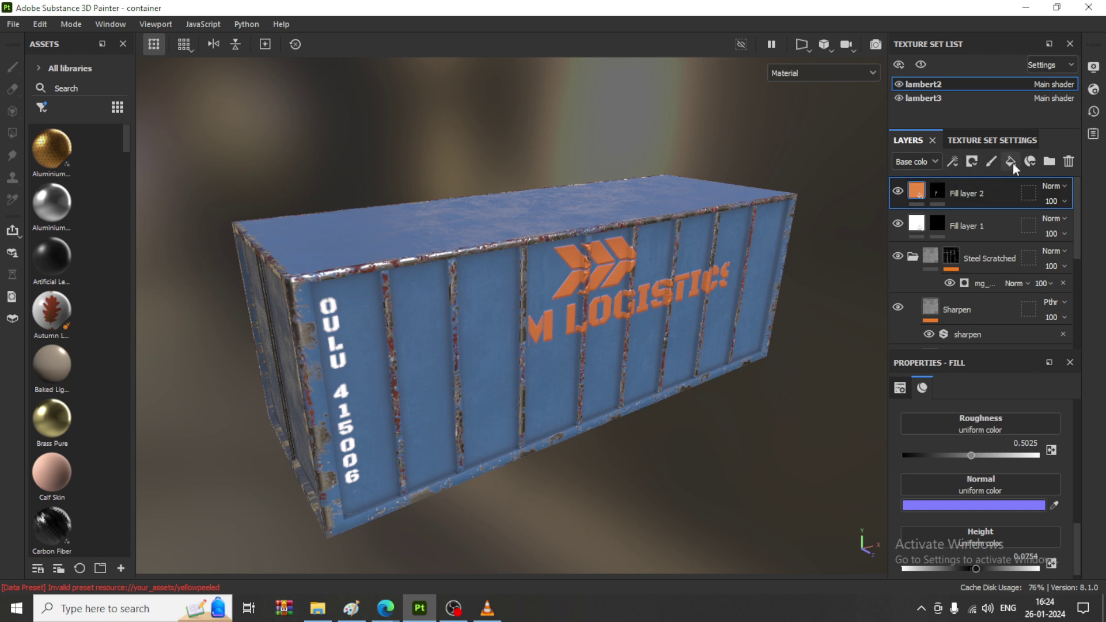
{"action": "left_click_drag", "start_coordinate": [133, 350], "coordinate": [264, 353]}
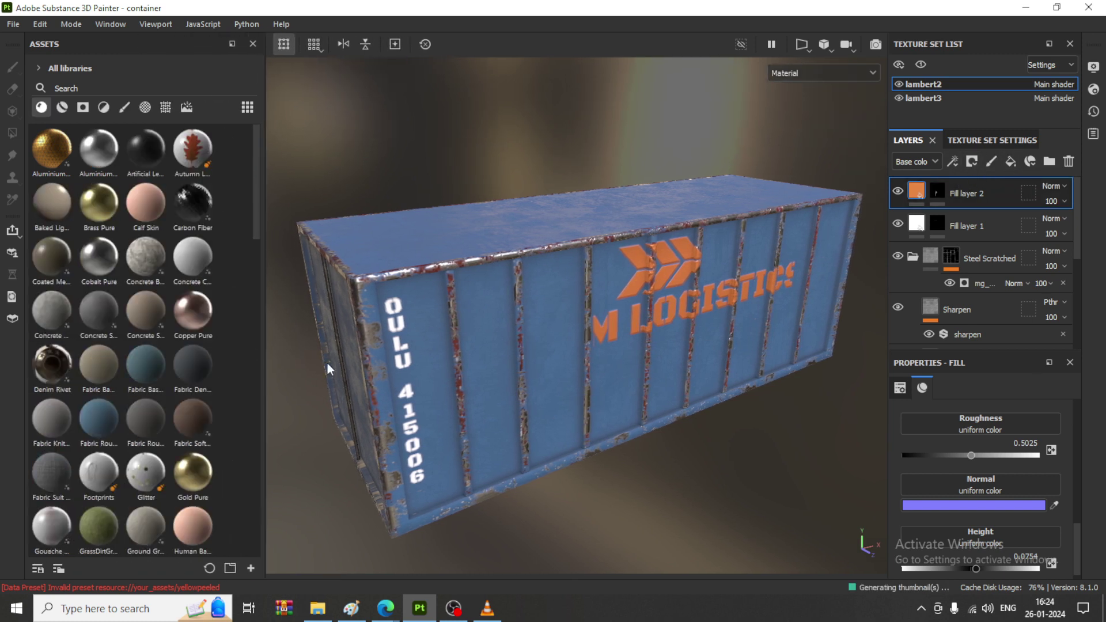
- Add a black-masked Fill layer 3, apply the Dirt Dusty smart mask to it, then delete it
{"action": "left_click", "coordinate": [1012, 159]}
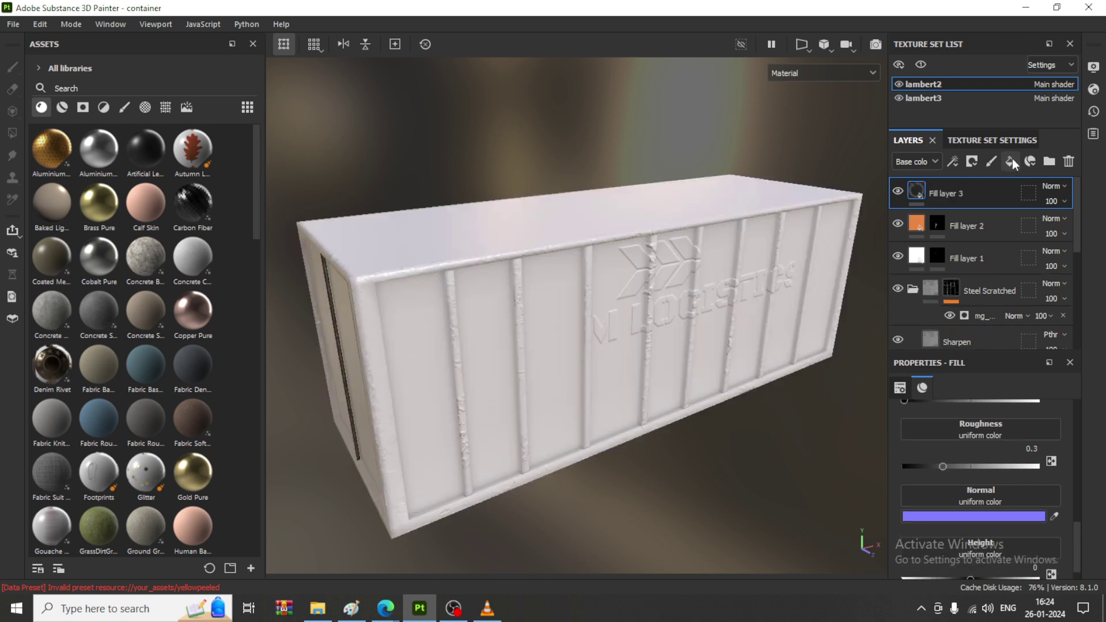
{"action": "left_click", "coordinate": [974, 163]}
{"action": "left_click", "coordinate": [1000, 196]}
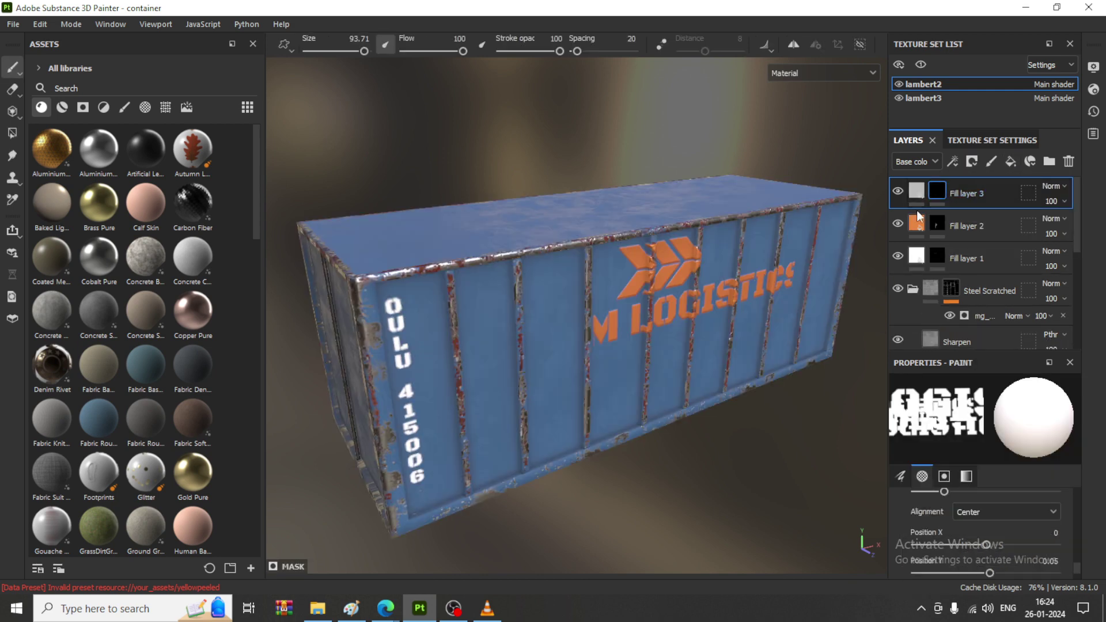
{"action": "left_click", "coordinate": [85, 112]}
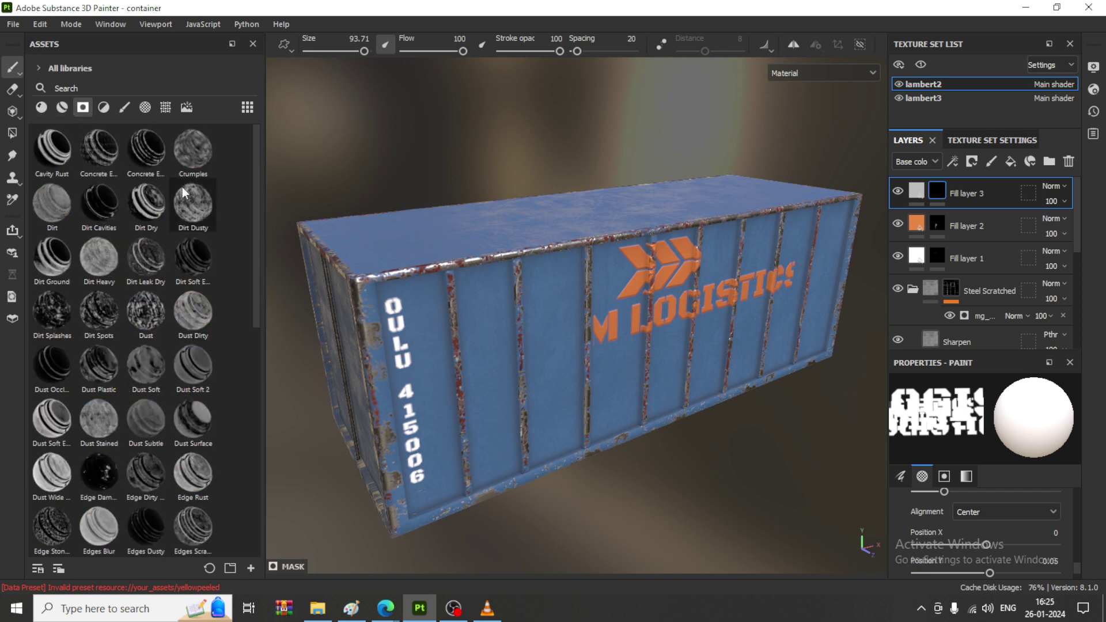
{"action": "mouse_move", "coordinate": [182, 187]}
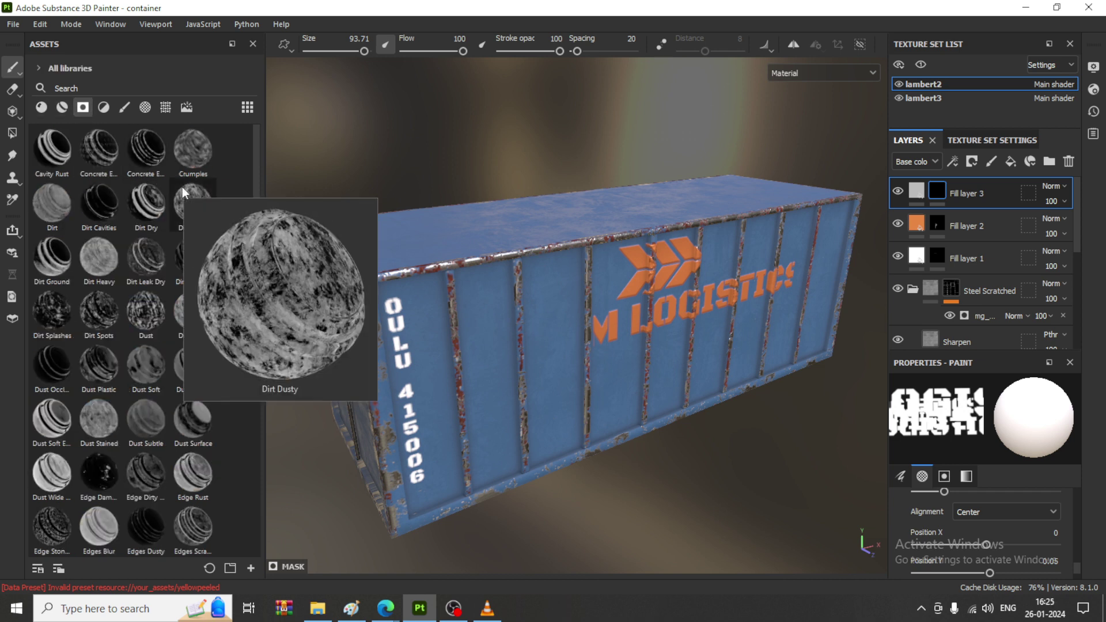
{"action": "left_click_drag", "start_coordinate": [182, 187], "coordinate": [960, 202]}
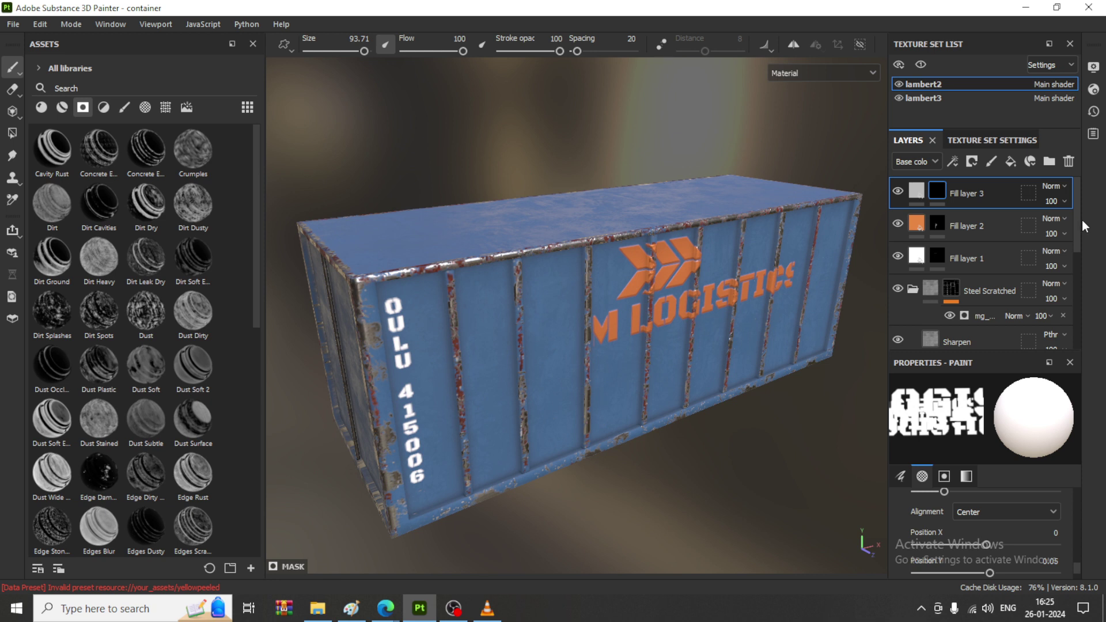
{"action": "key", "text": "Delete"}
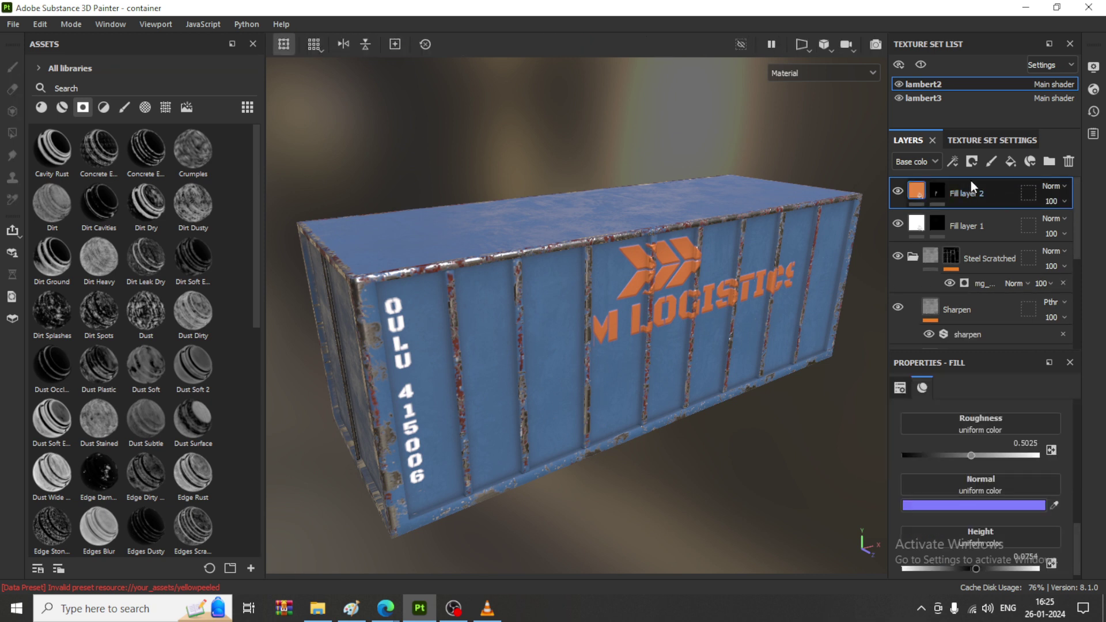
- Drag the Rust_colored material from the Materials library onto the container
{"action": "left_click", "coordinate": [41, 108]}
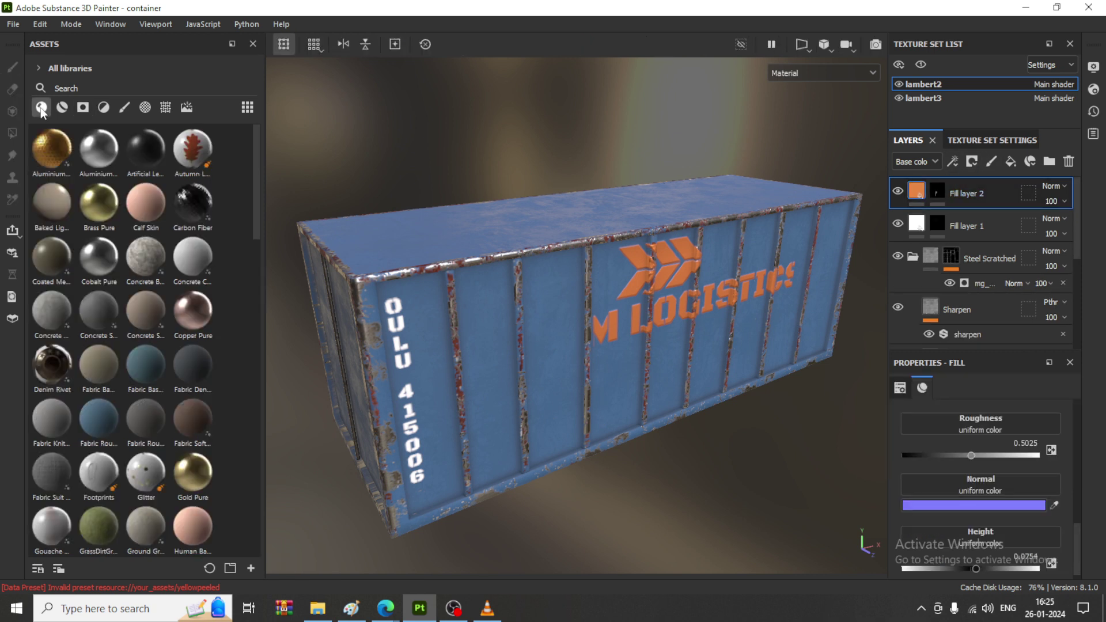
{"action": "scroll", "coordinate": [159, 404], "scroll_direction": "down", "scroll_amount": 1}
{"action": "scroll", "coordinate": [159, 403], "scroll_direction": "down", "scroll_amount": 10}
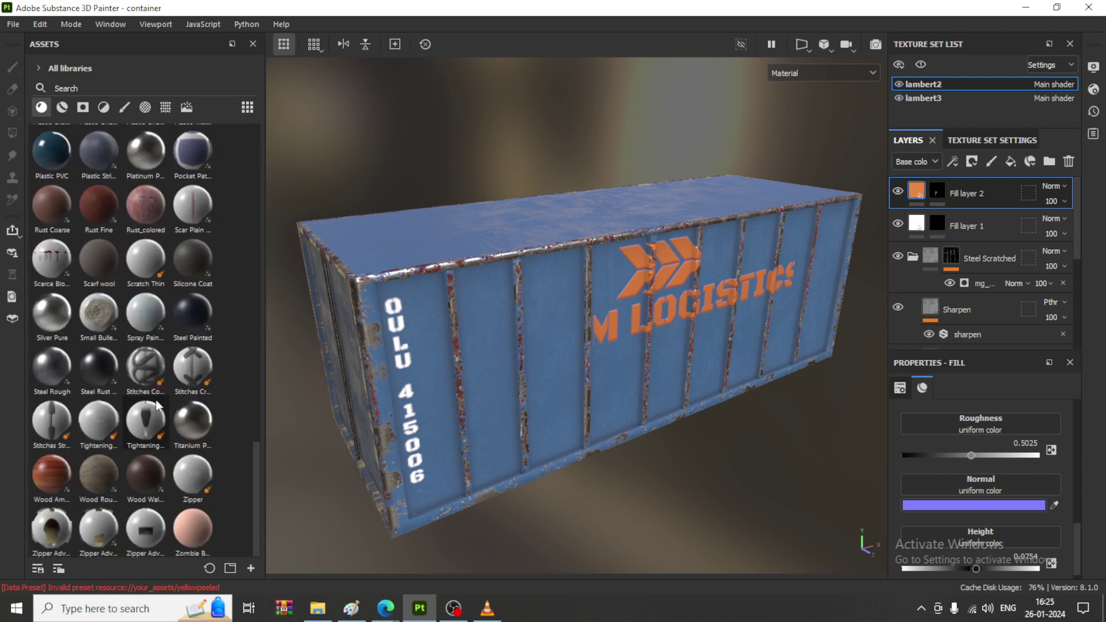
{"action": "scroll", "coordinate": [147, 386], "scroll_direction": "up", "scroll_amount": 3}
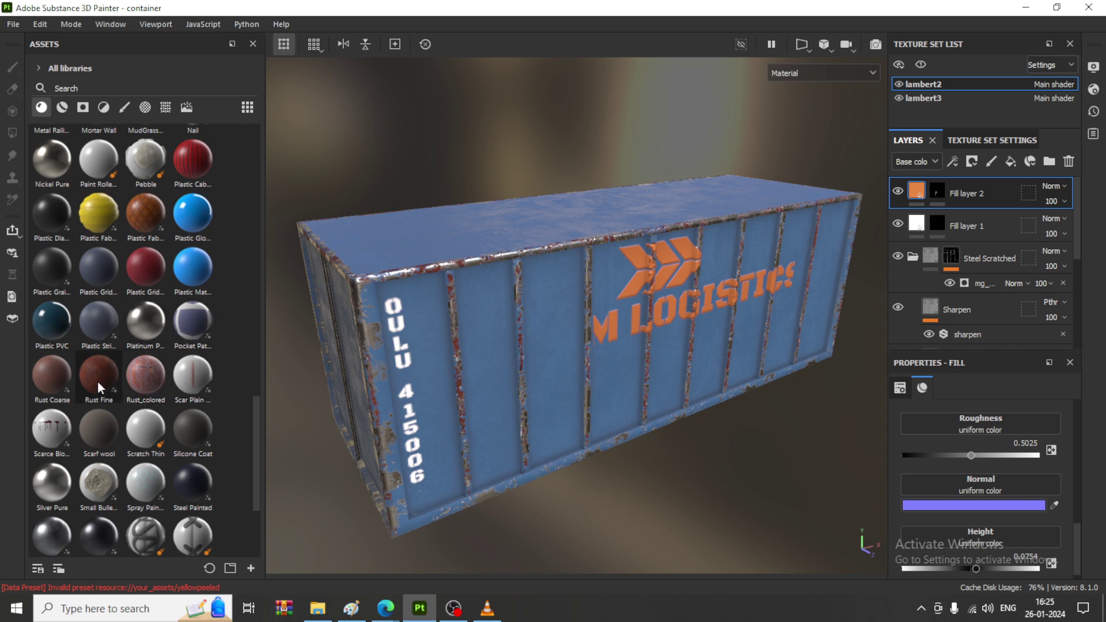
{"action": "left_click_drag", "start_coordinate": [146, 377], "coordinate": [499, 341]}
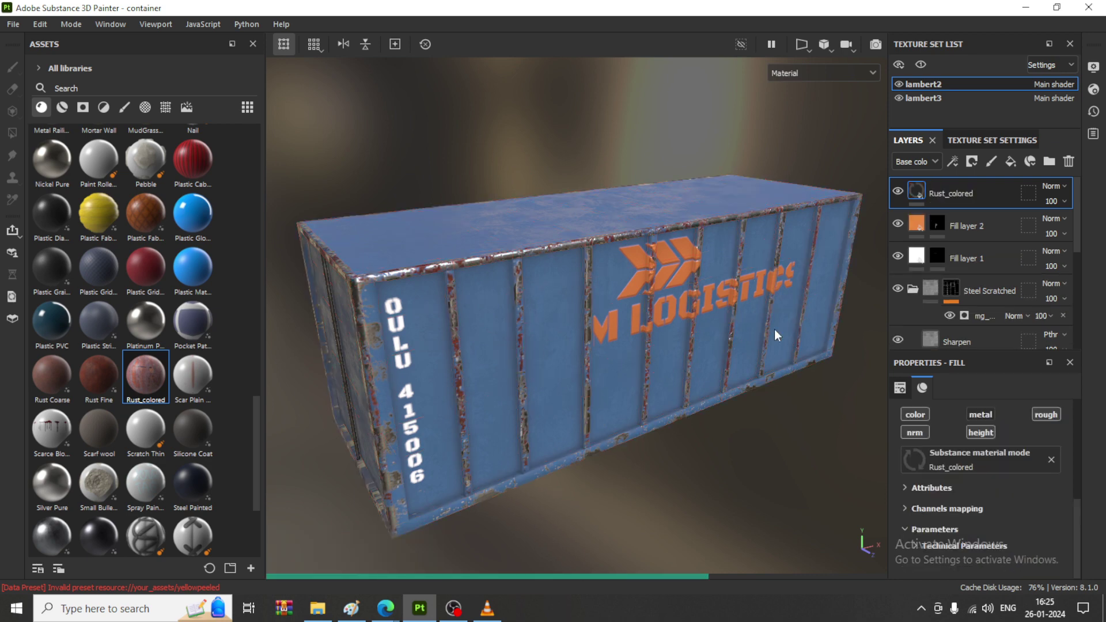
- Delete the stray new fill layer and give Rust_colored a black mask
{"action": "left_click", "coordinate": [1009, 160]}
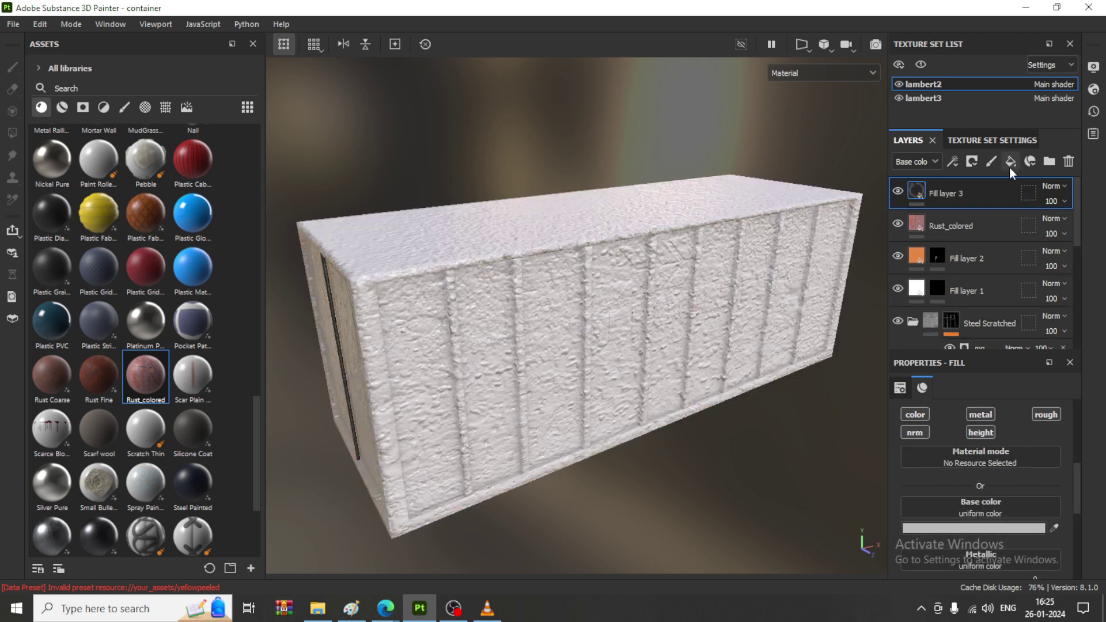
{"action": "key", "text": "Delete"}
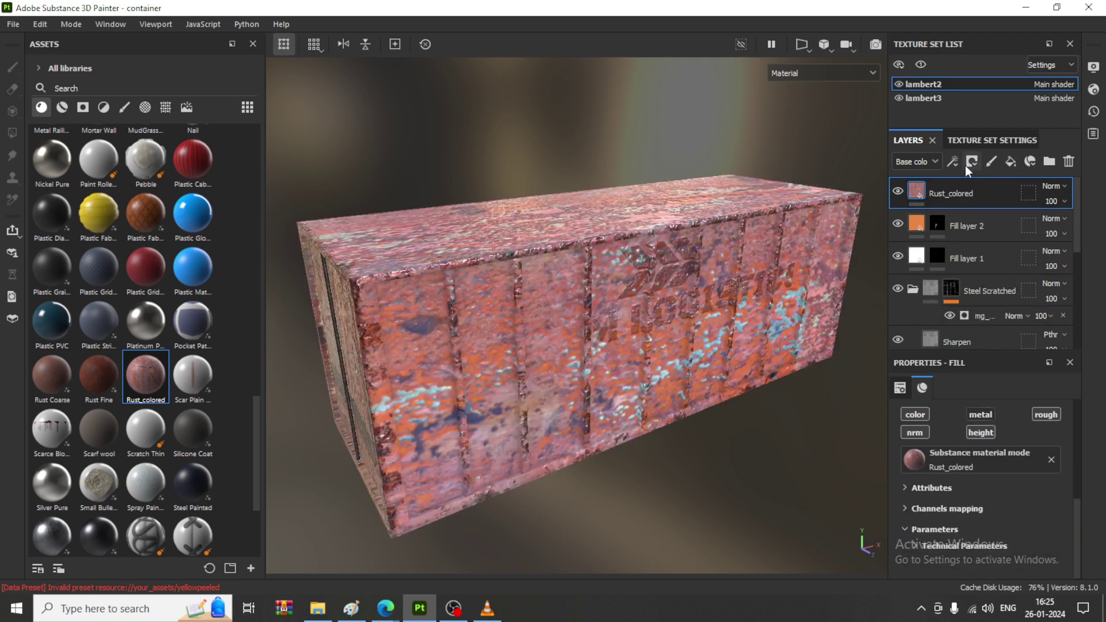
{"action": "left_click", "coordinate": [972, 162]}
{"action": "left_click", "coordinate": [993, 198]}
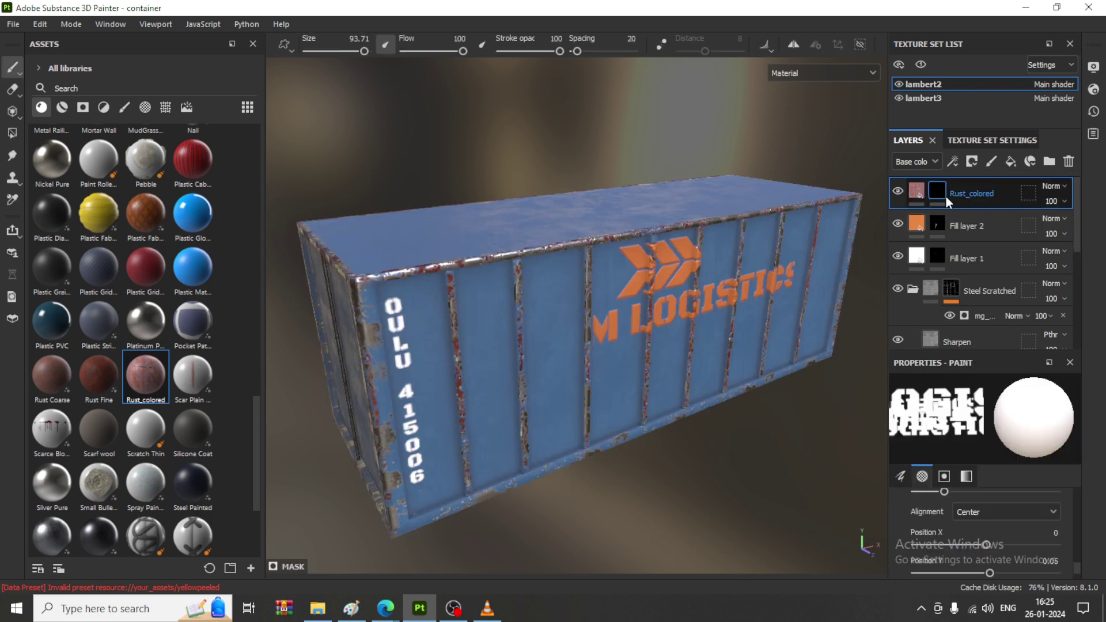
- Try the Spots smart mask on Rust_colored's mask, then undo it
{"action": "left_click", "coordinate": [82, 108]}
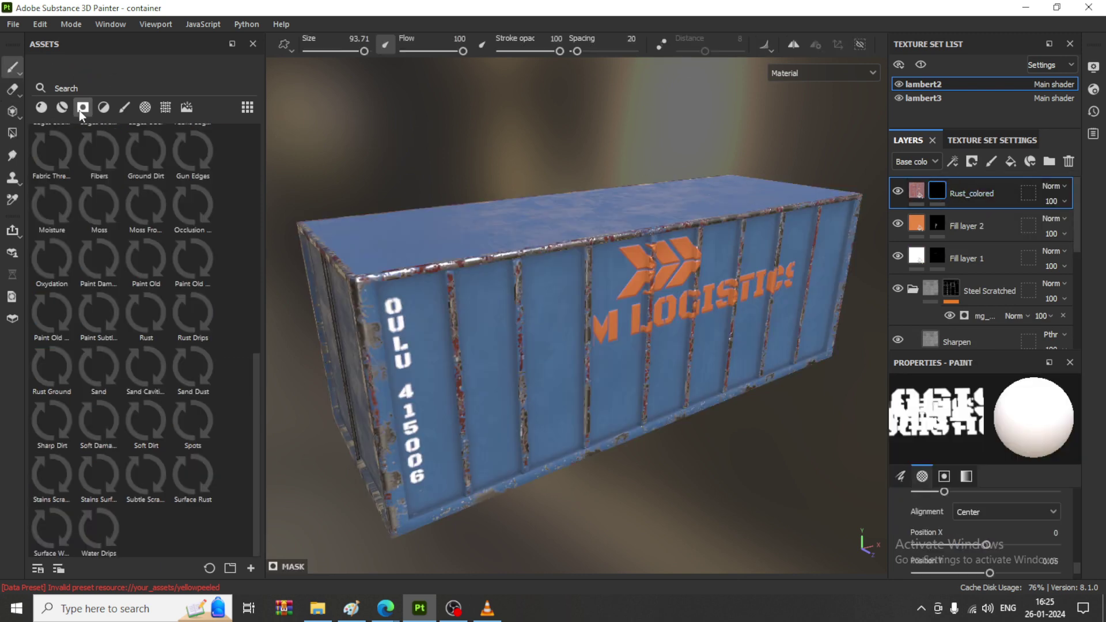
{"action": "left_click", "coordinate": [104, 108]}
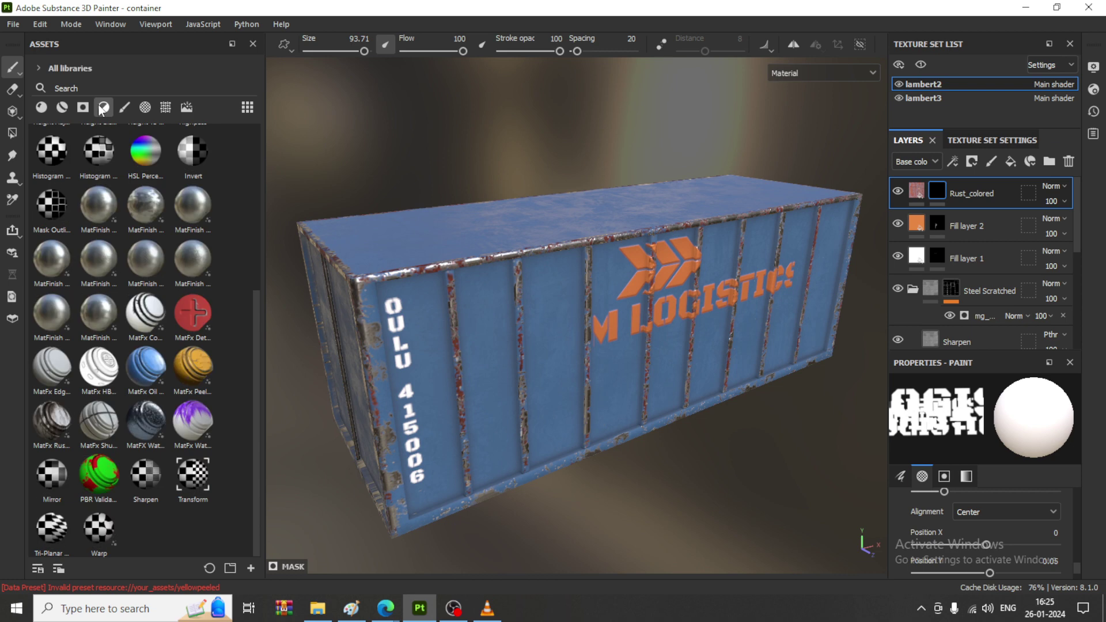
{"action": "left_click", "coordinate": [86, 108]}
{"action": "scroll", "coordinate": [162, 436], "scroll_direction": "down", "scroll_amount": 3}
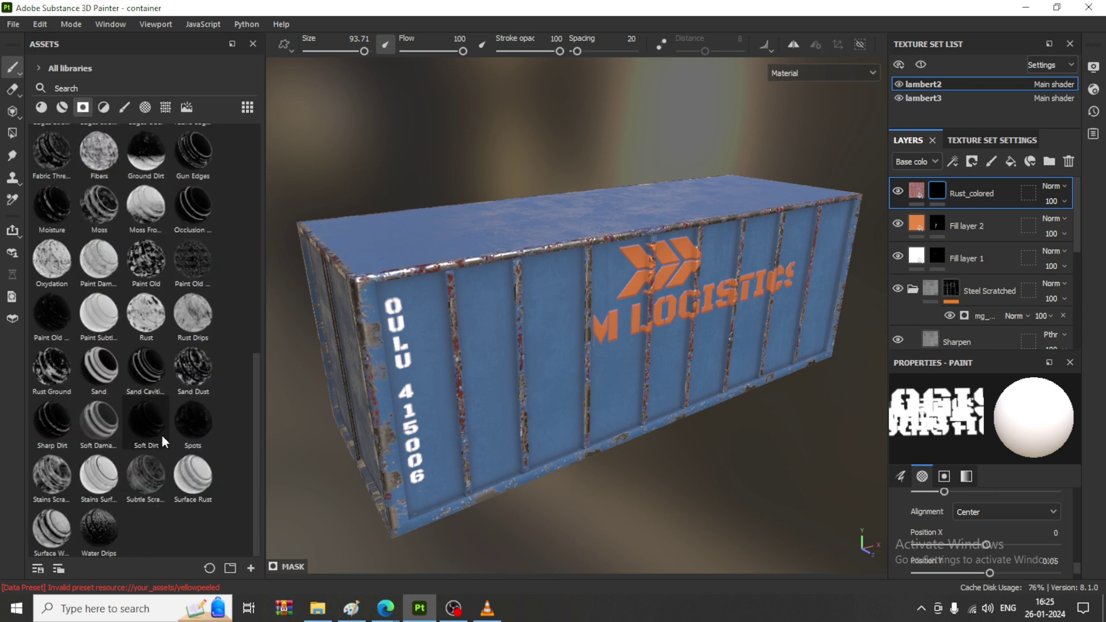
{"action": "mouse_move", "coordinate": [170, 438]}
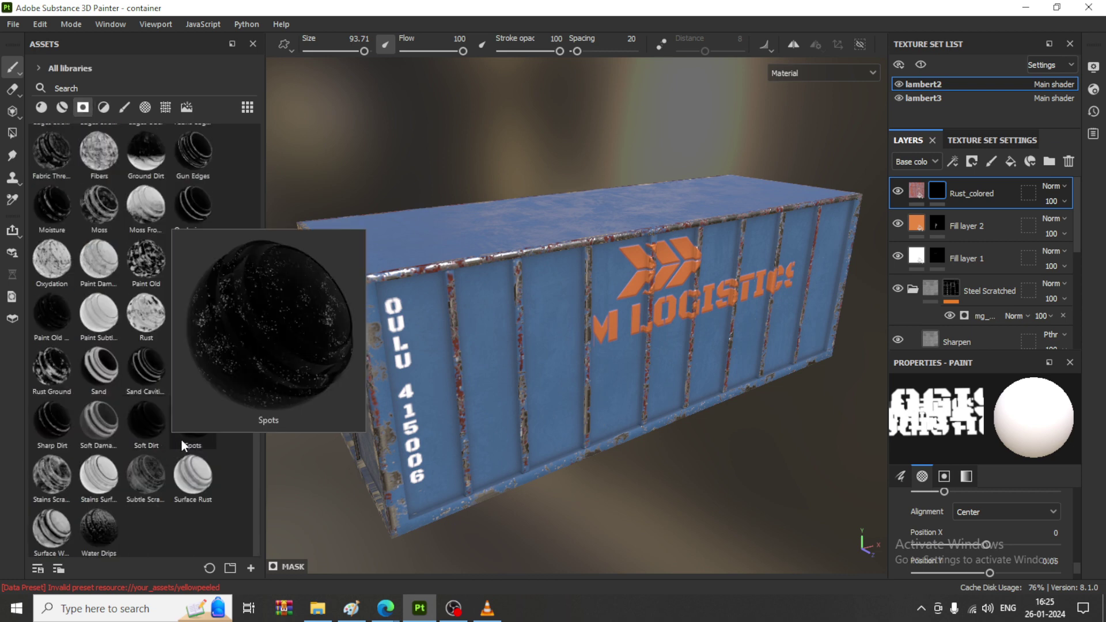
{"action": "left_click_drag", "start_coordinate": [203, 441], "coordinate": [940, 195]}
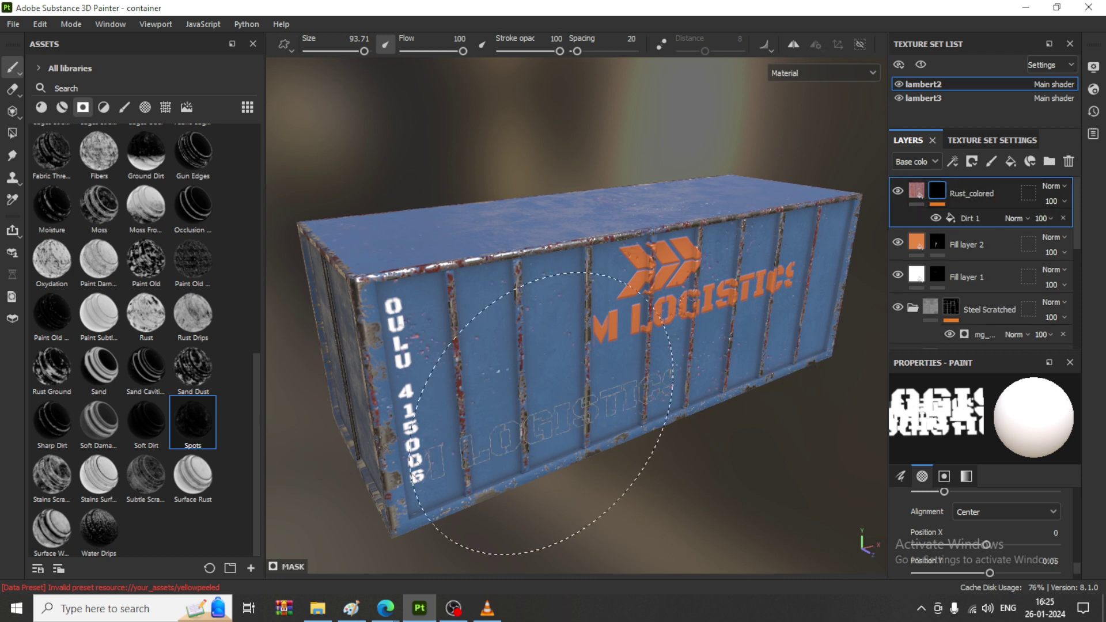
{"action": "scroll", "coordinate": [501, 479], "scroll_direction": "up", "scroll_amount": 2}
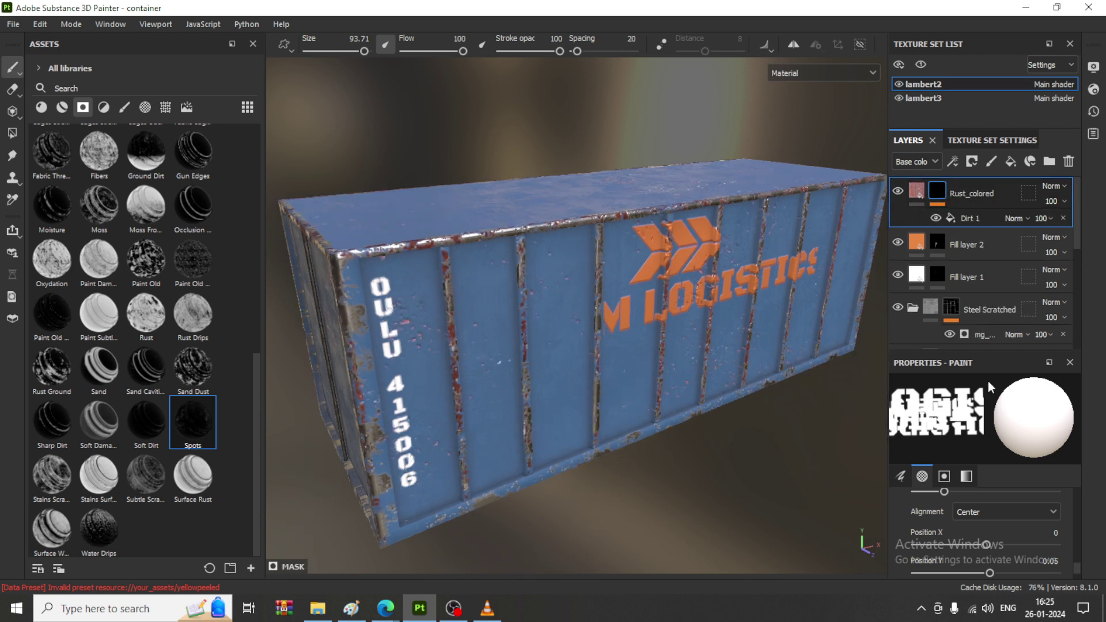
{"action": "key", "text": "ctrl+z"}
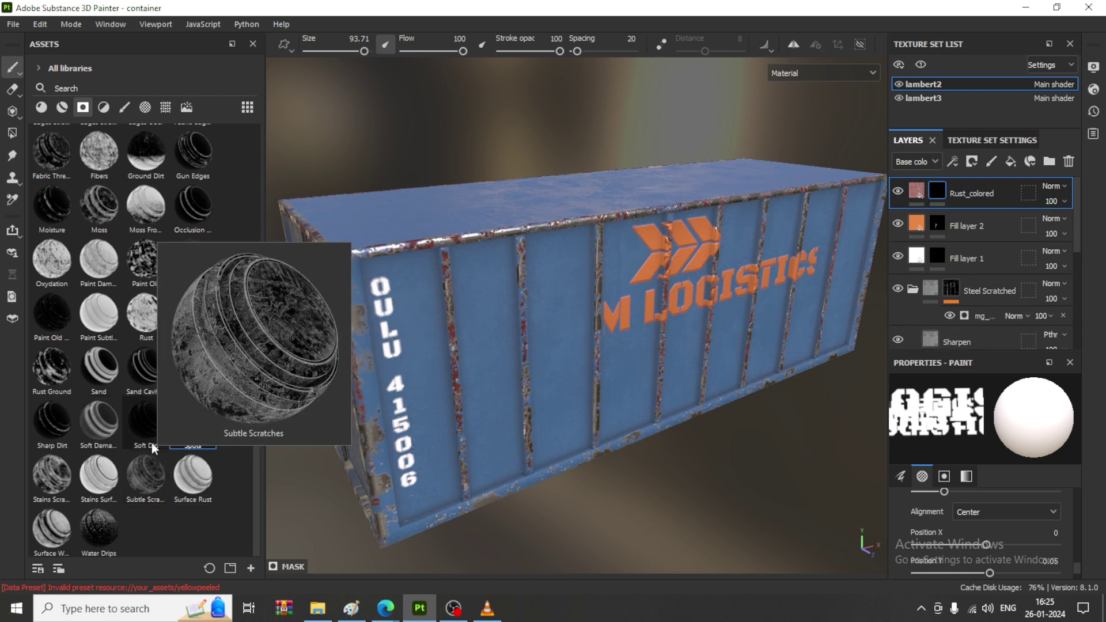
- Try the Soft Dirt smart mask on Rust_colored's mask, then undo it
{"action": "mouse_move", "coordinate": [188, 443]}
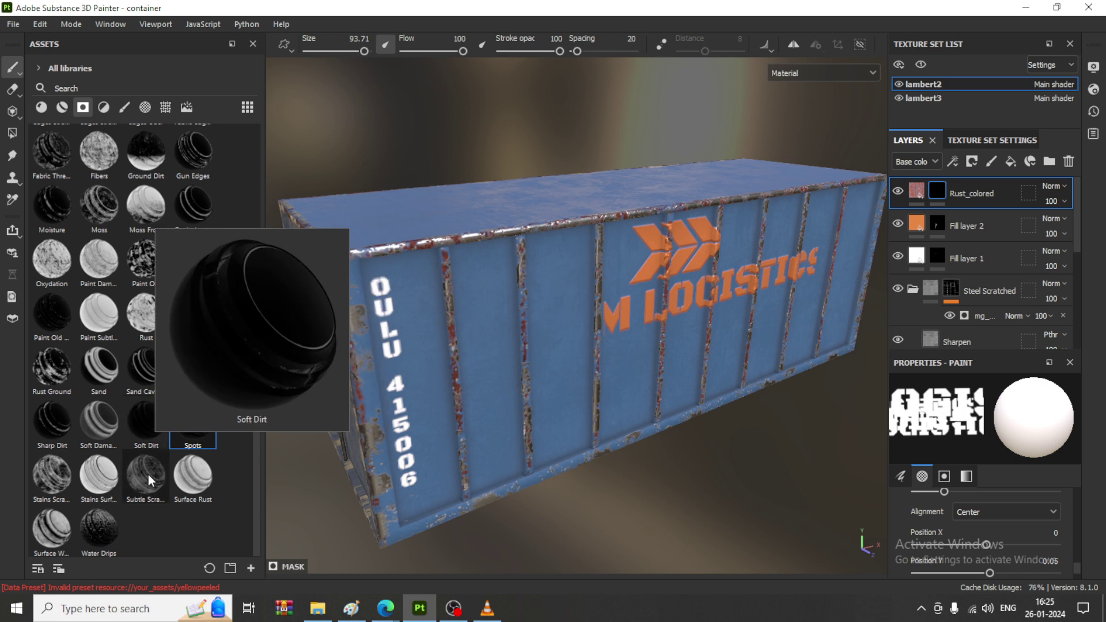
{"action": "mouse_move", "coordinate": [137, 413]}
{"action": "left_click_drag", "start_coordinate": [136, 413], "coordinate": [941, 192]}
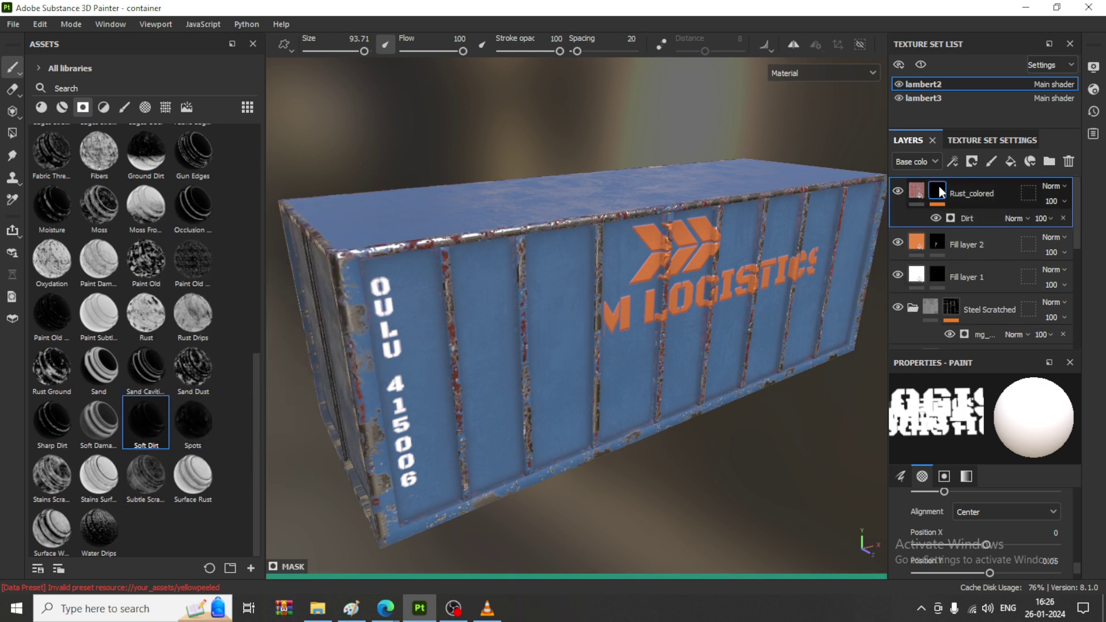
{"action": "key", "text": "ctrl+z"}
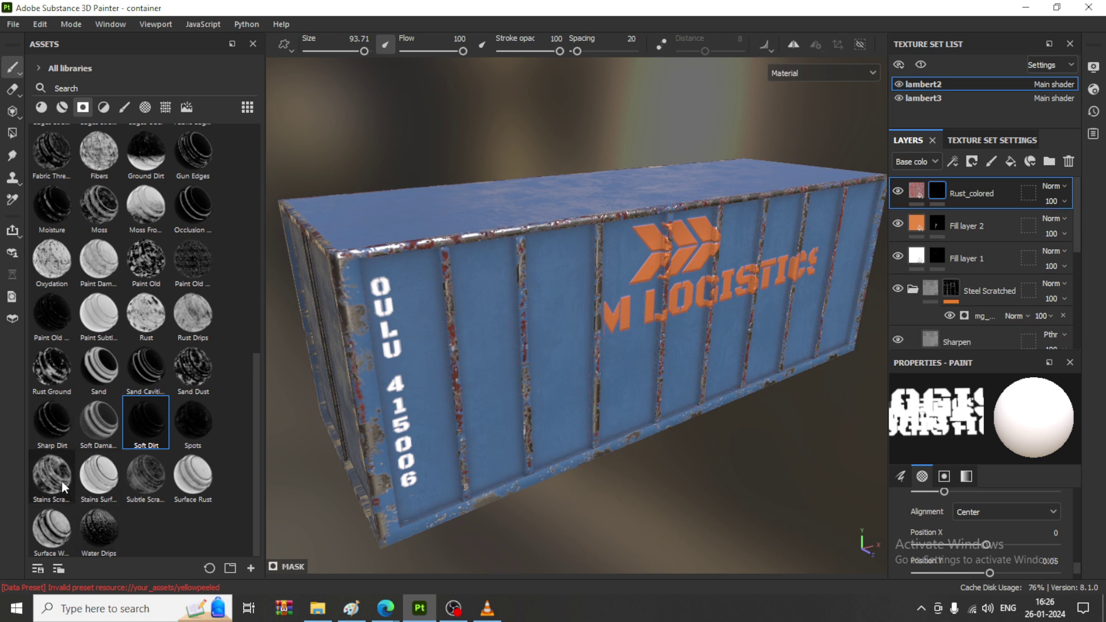
{"action": "left_click_drag", "start_coordinate": [61, 481], "coordinate": [942, 198]}
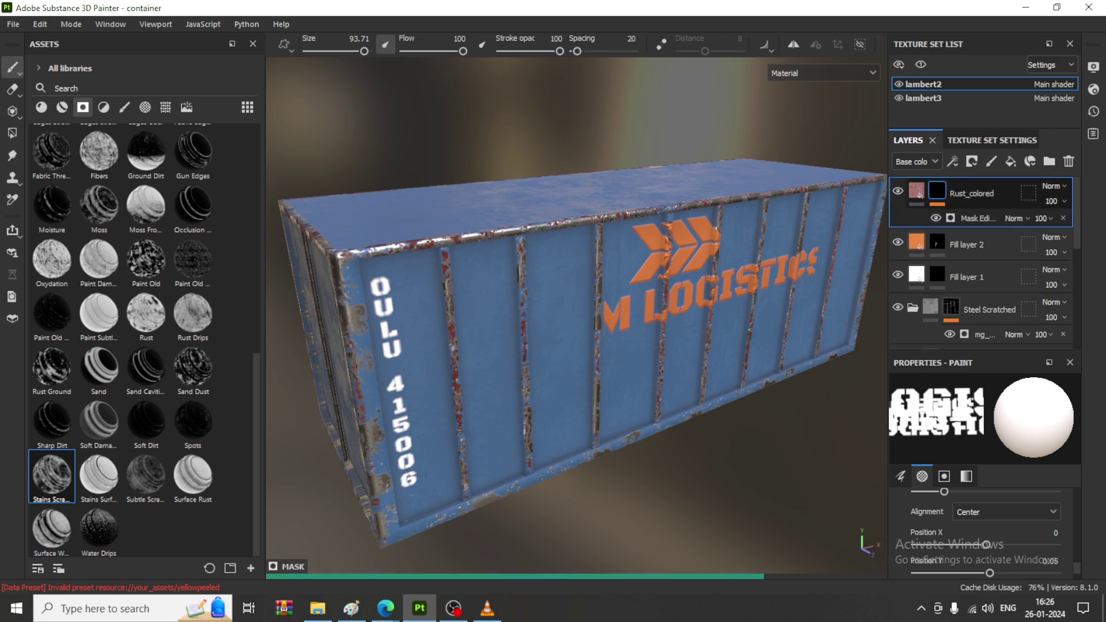
{"action": "left_click_drag", "start_coordinate": [756, 425], "coordinate": [724, 416], "text": "alt"}
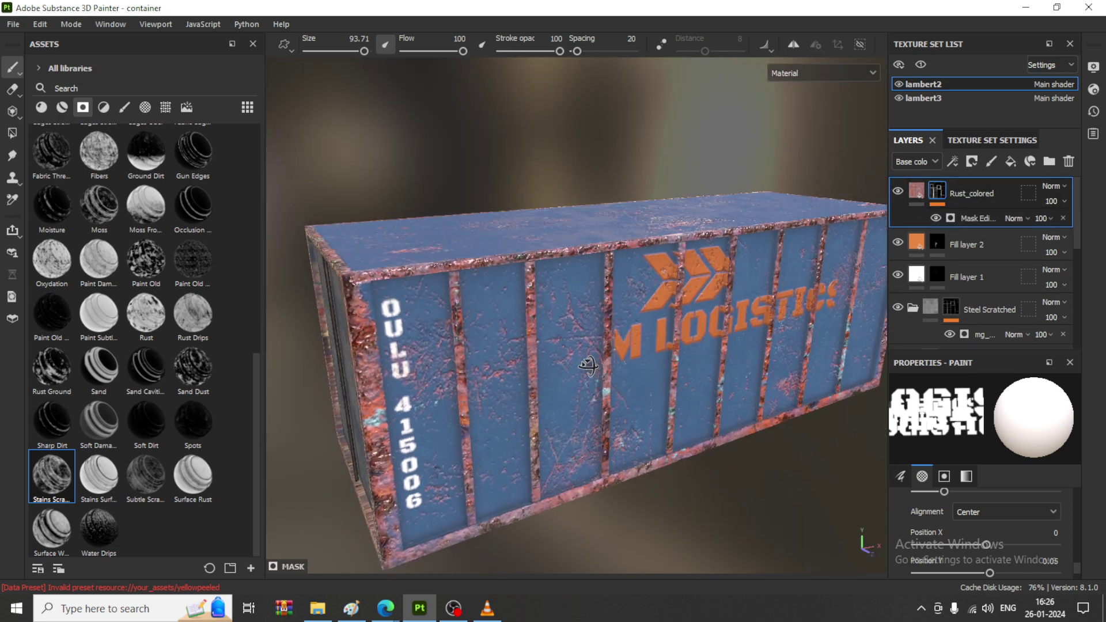
{"action": "key", "text": "ctrl+z"}
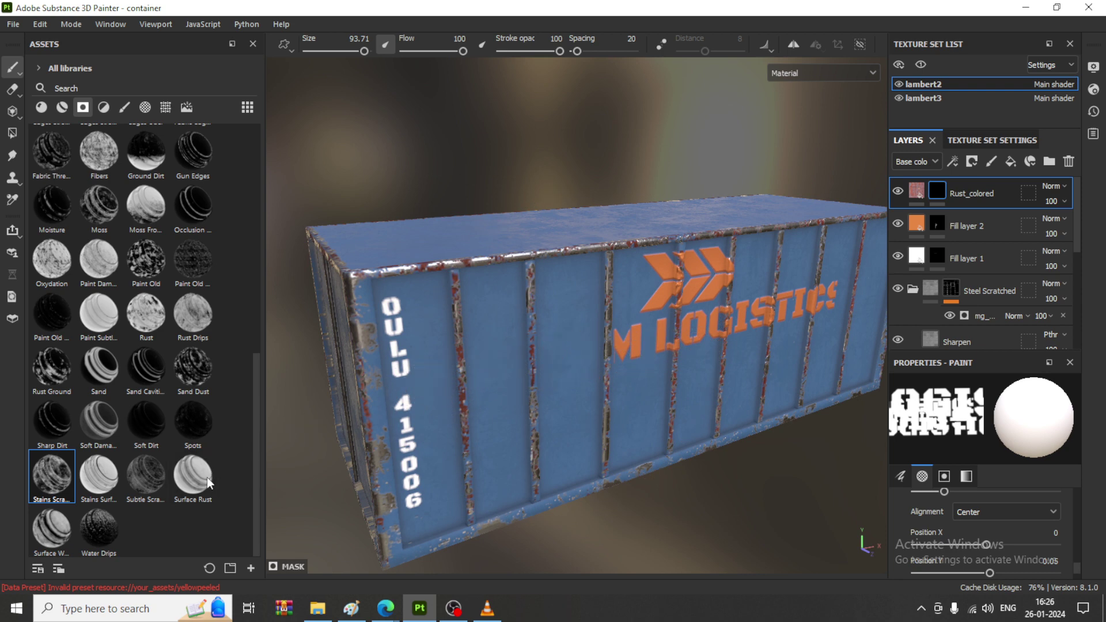
{"action": "mouse_move", "coordinate": [118, 489]}
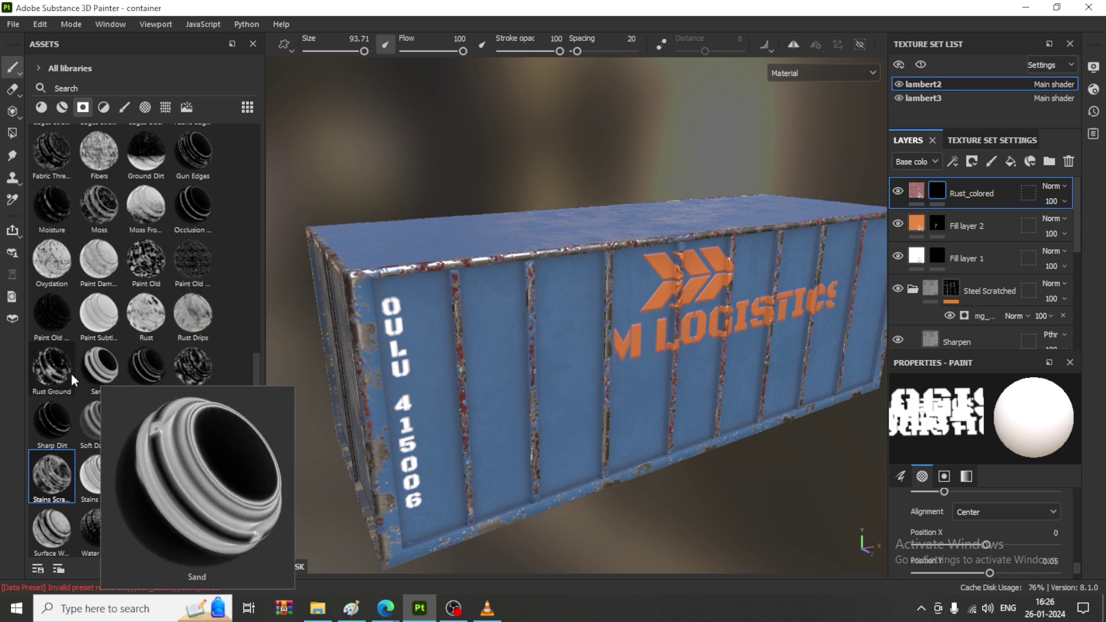
{"action": "mouse_move", "coordinate": [62, 372]}
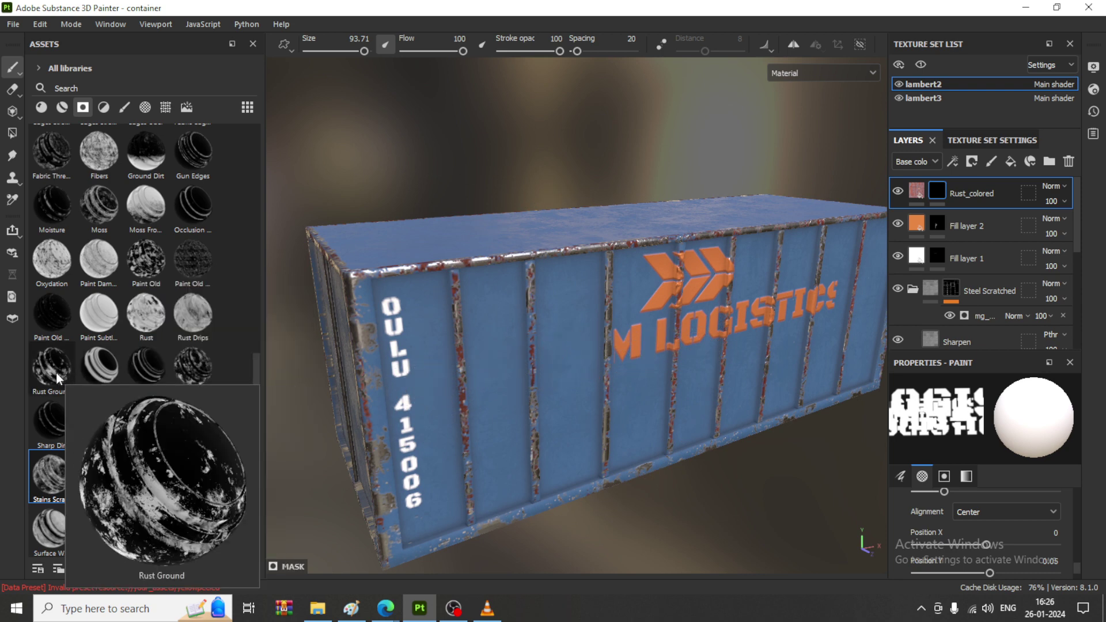
{"action": "mouse_move", "coordinate": [155, 264]}
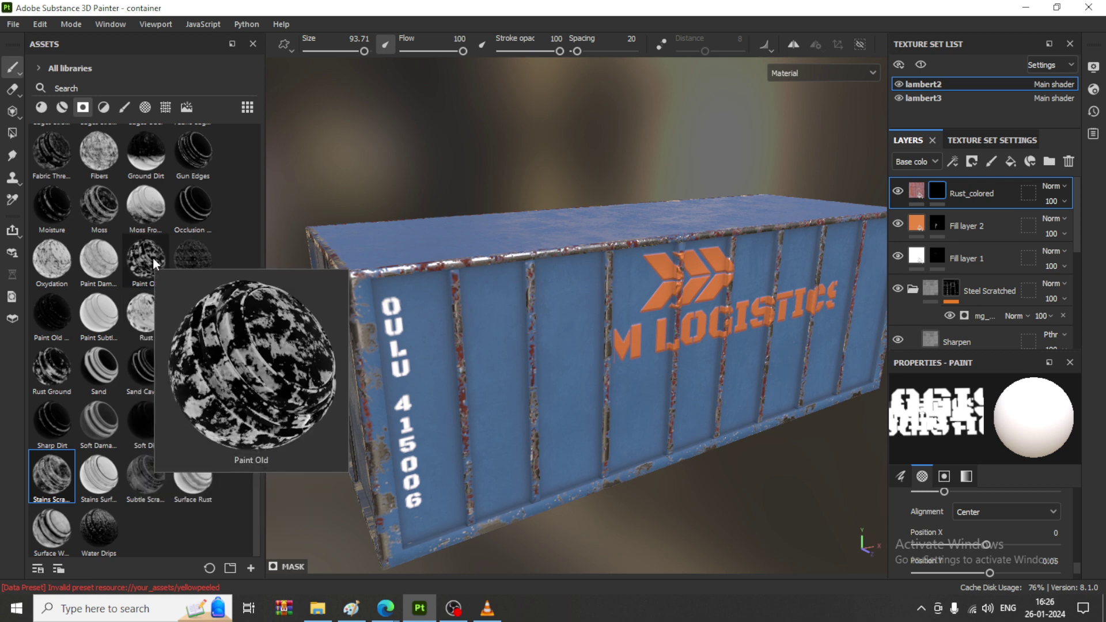
{"action": "mouse_move", "coordinate": [155, 264]}
{"action": "left_mouse_down"}
{"action": "mouse_move", "coordinate": [839, 248]}
{"action": "mouse_move", "coordinate": [922, 234]}
{"action": "mouse_move", "coordinate": [121, 261]}
{"action": "mouse_move", "coordinate": [222, 279]}
{"action": "mouse_move", "coordinate": [954, 210]}
{"action": "mouse_move", "coordinate": [938, 196]}
{"action": "left_mouse_up"}
{"action": "mouse_move", "coordinate": [99, 269]}
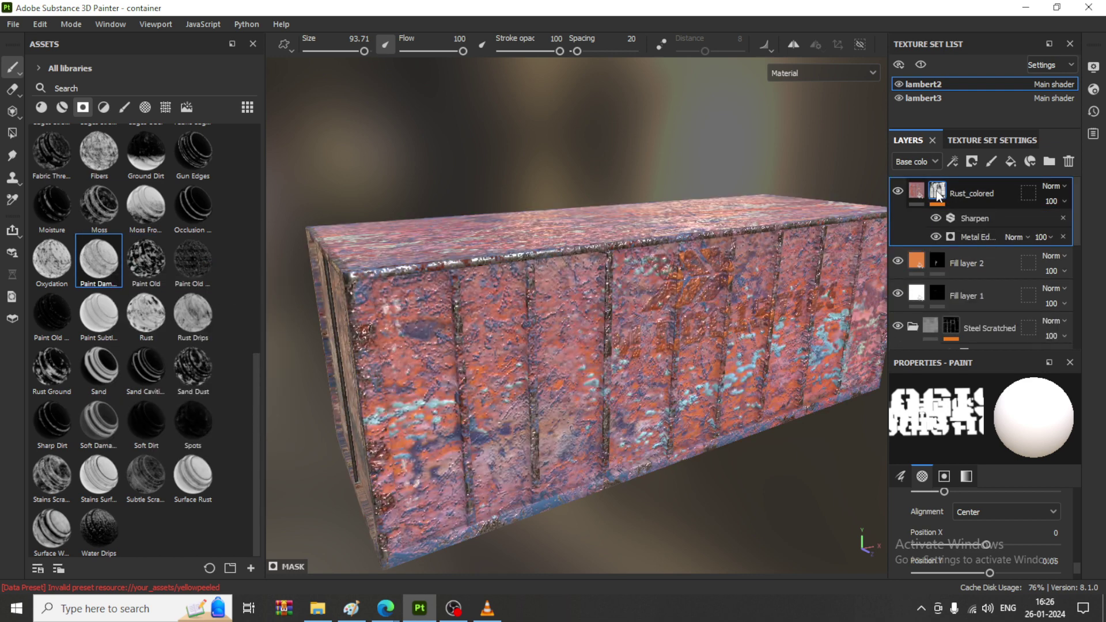
{"action": "key", "text": "ctrl+z"}
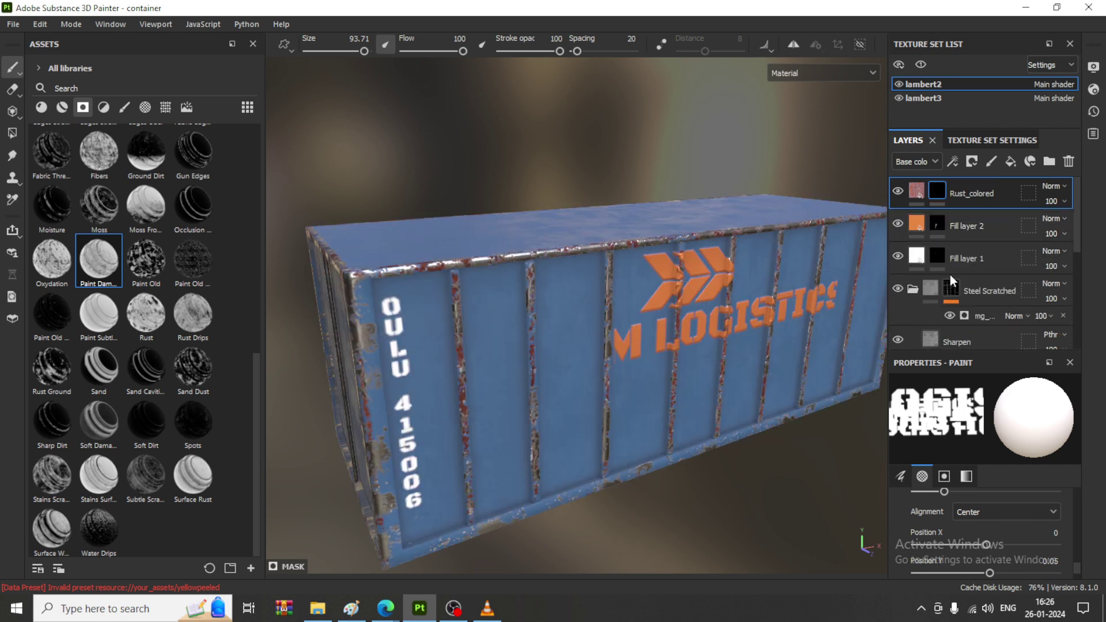
{"action": "scroll", "coordinate": [191, 351], "scroll_direction": "up", "scroll_amount": 5}
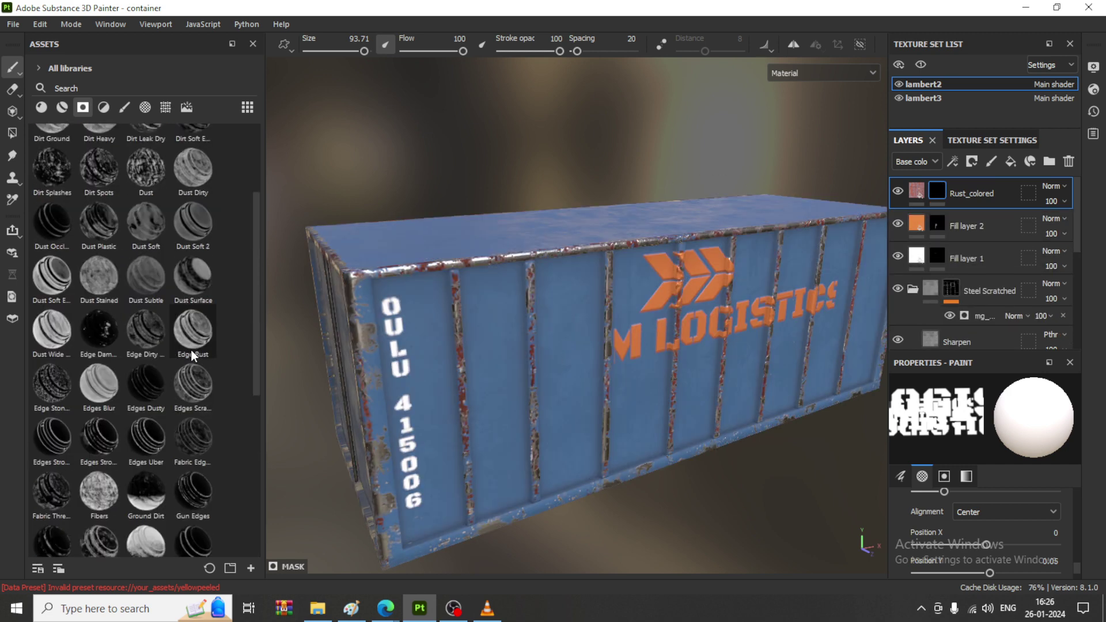
{"action": "scroll", "coordinate": [192, 350], "scroll_direction": "up", "scroll_amount": 3}
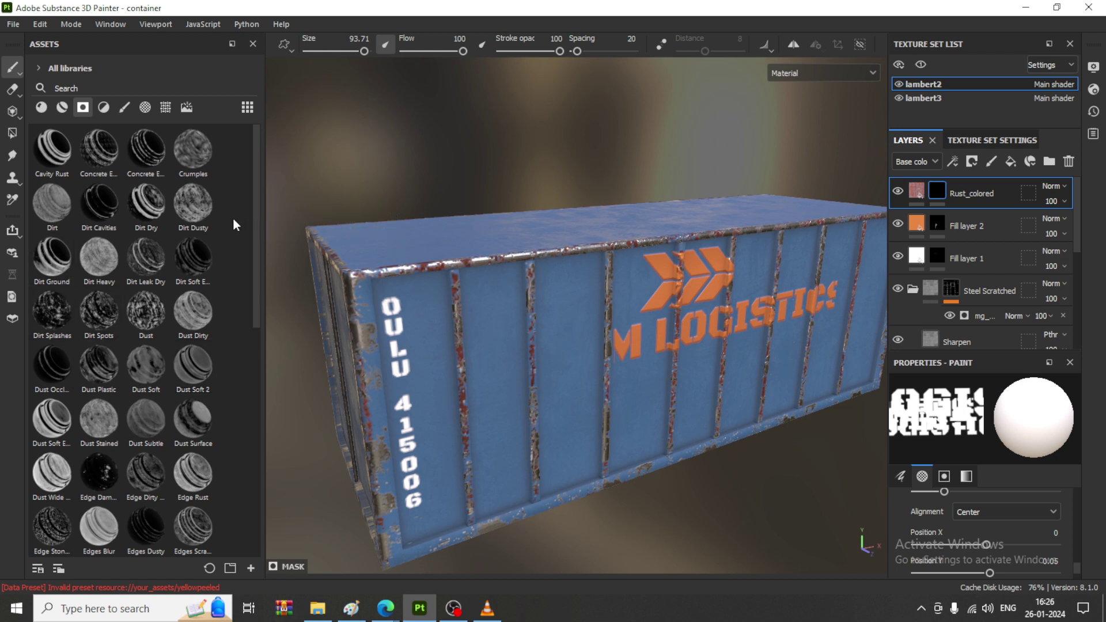
{"action": "left_click_drag", "start_coordinate": [201, 209], "coordinate": [948, 196]}
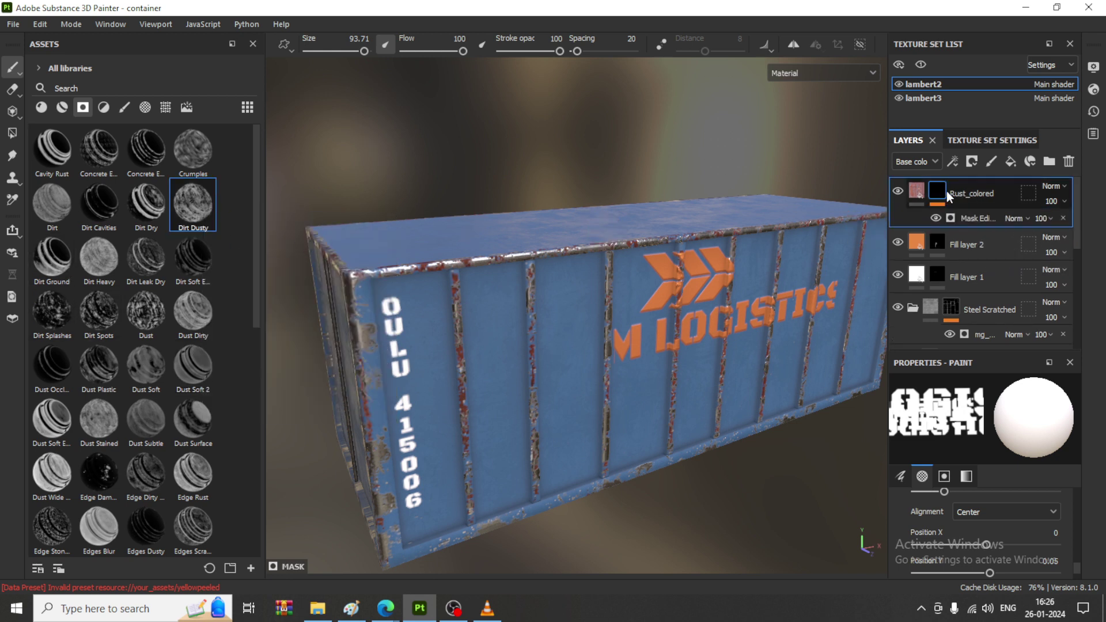
{"action": "mouse_move", "coordinate": [946, 191]}
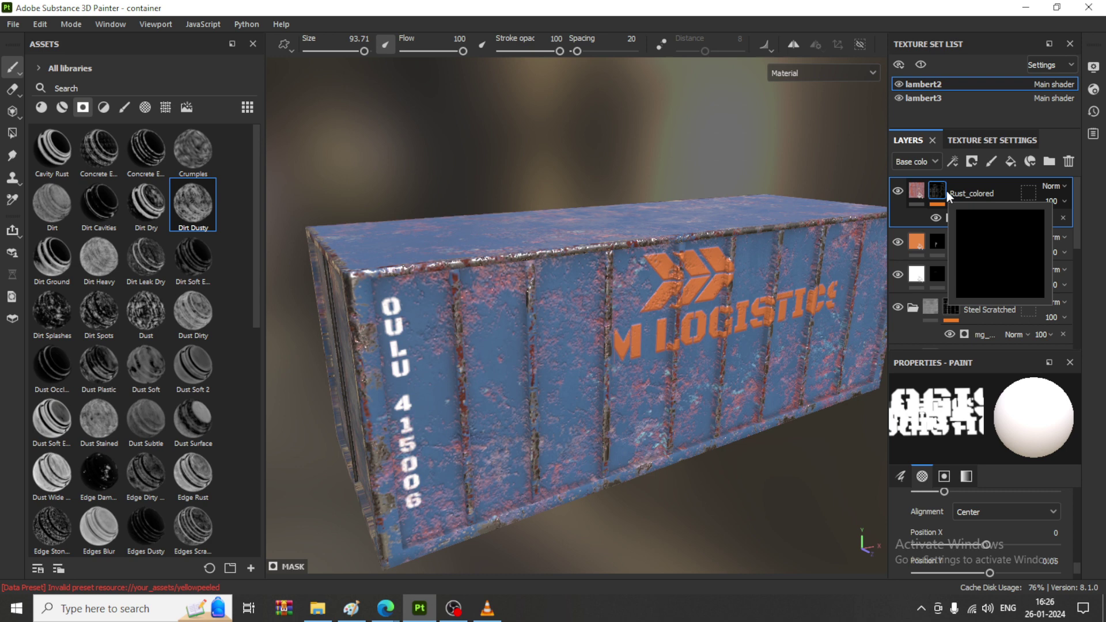
{"action": "key", "text": "ctrl+z"}
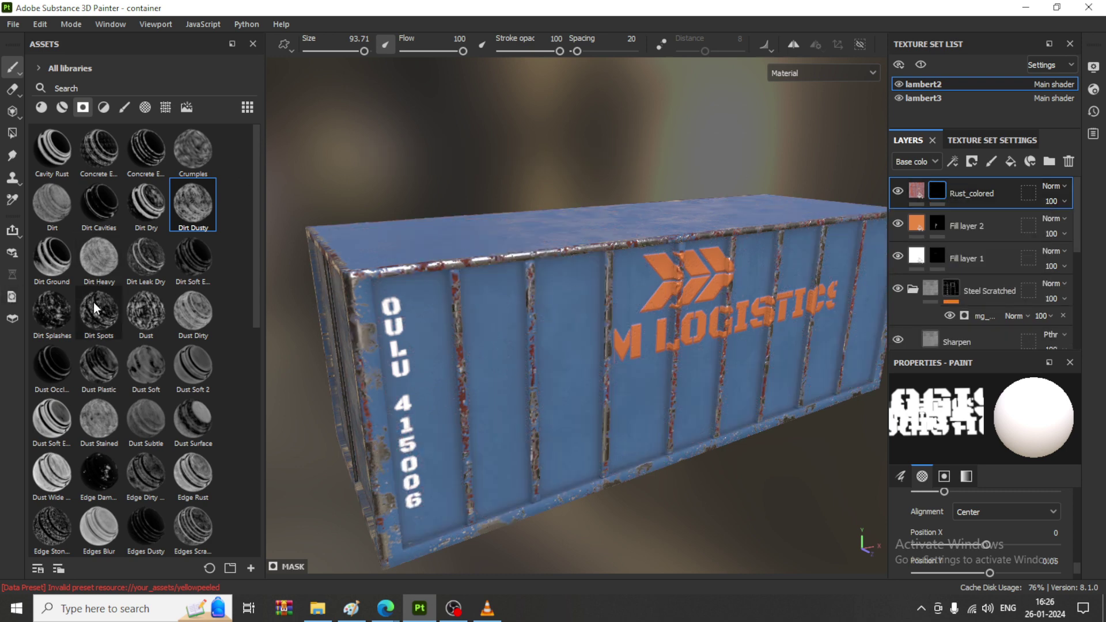
- Try the Crumples and Cavity Rust masks on Rust_colored, undoing each
{"action": "mouse_move", "coordinate": [188, 140]}
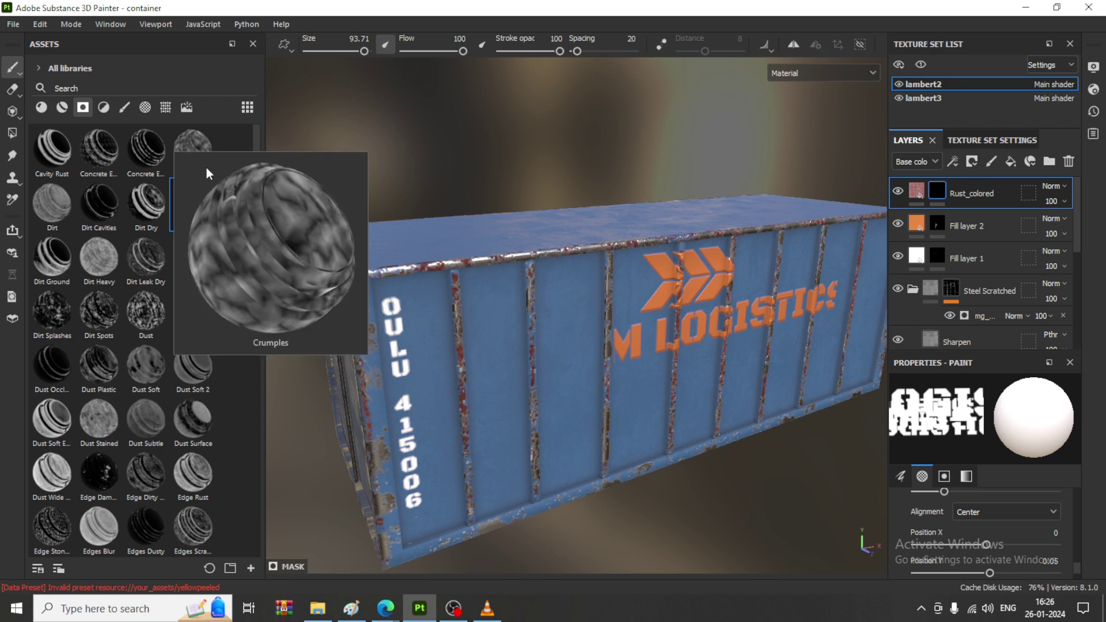
{"action": "left_click_drag", "start_coordinate": [190, 147], "coordinate": [936, 190]}
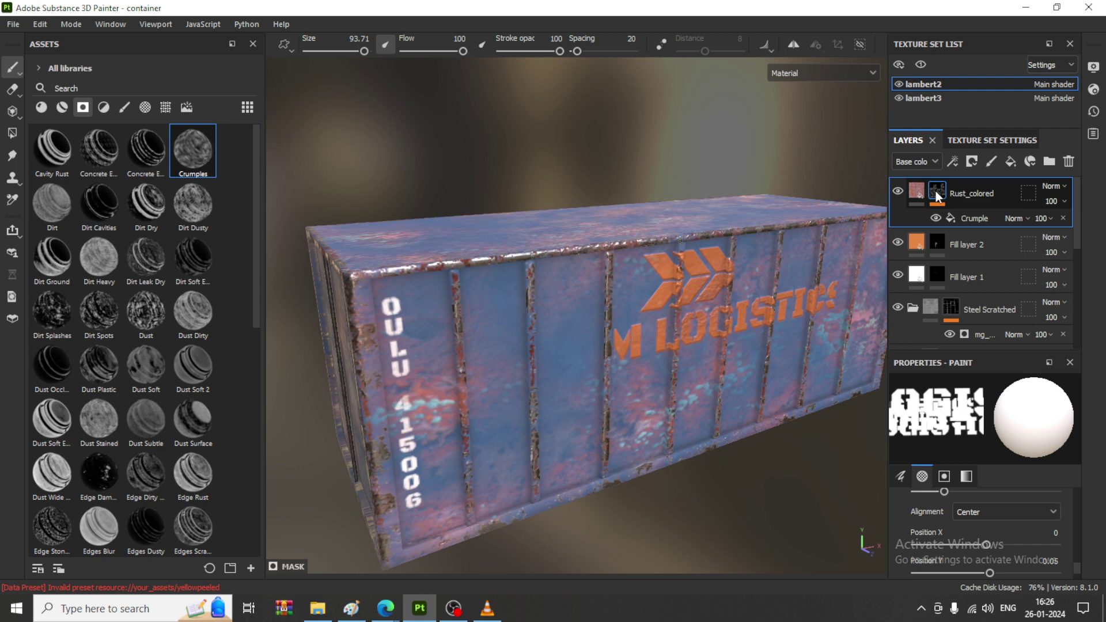
{"action": "key", "text": "ctrl+z"}
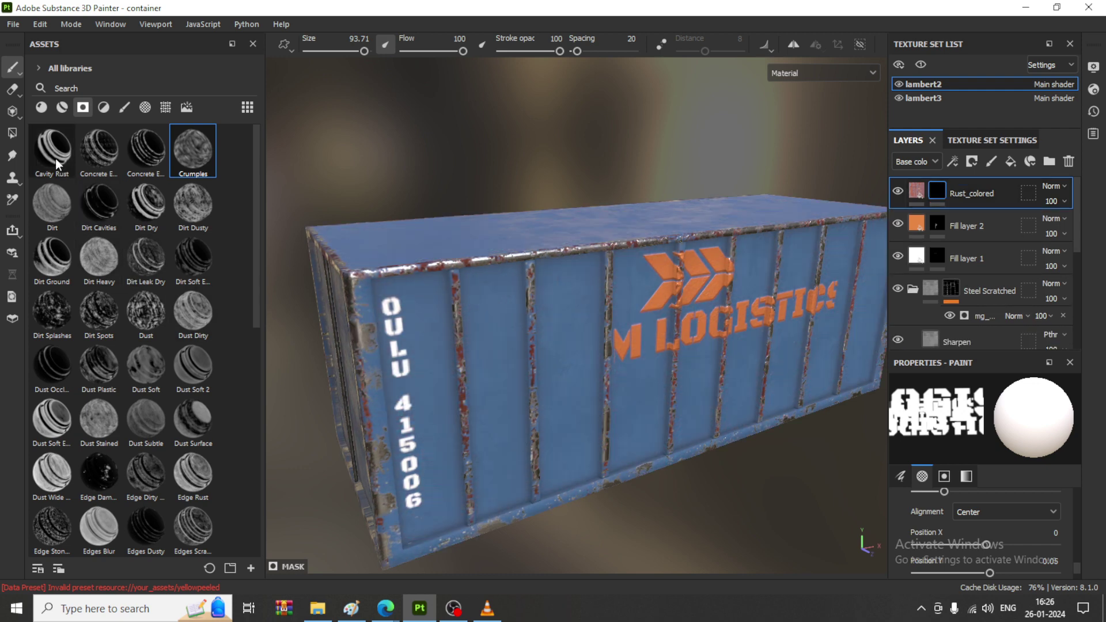
{"action": "left_click_drag", "start_coordinate": [67, 156], "coordinate": [944, 195]}
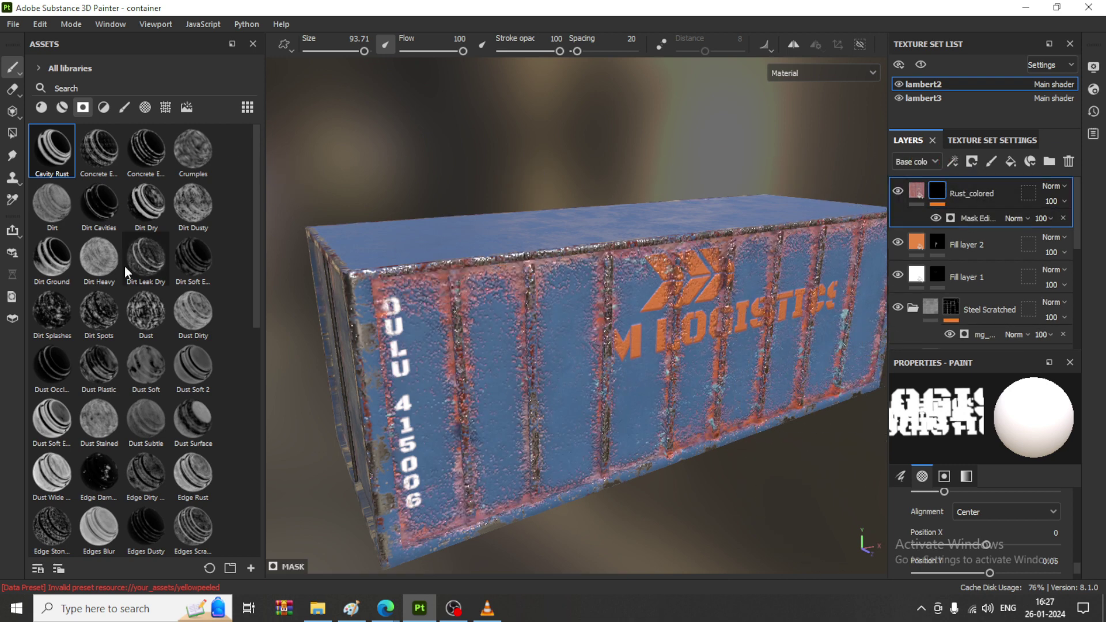
{"action": "key", "text": "ctrl+z"}
- Apply the Spots smart mask to Rust_colored's mask for scattered rust flecks
{"action": "scroll", "coordinate": [112, 402], "scroll_direction": "down", "scroll_amount": 8}
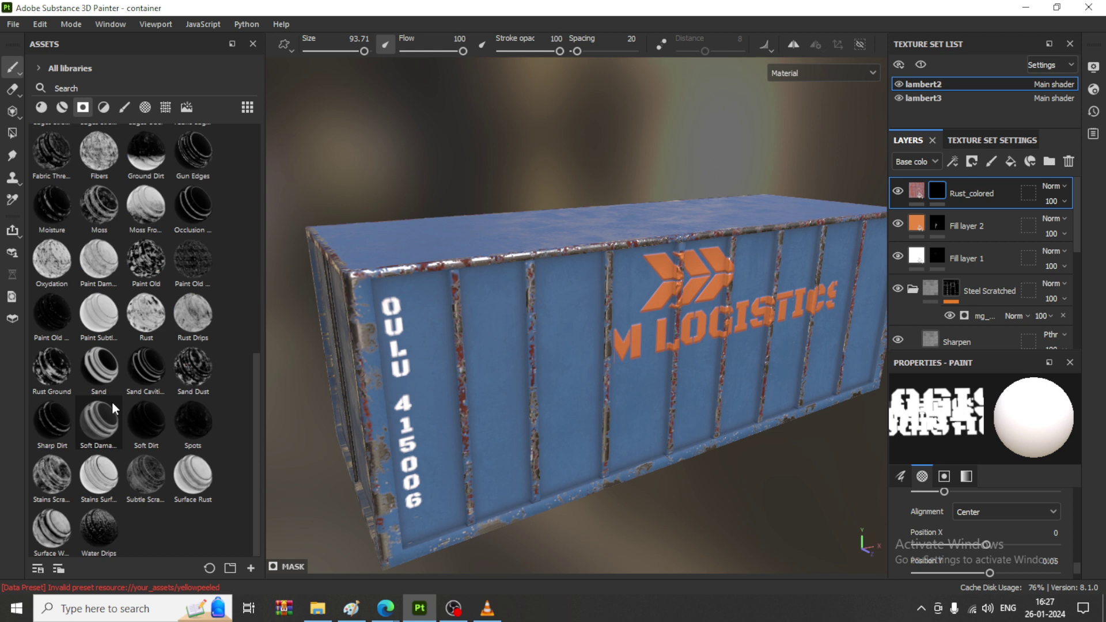
{"action": "mouse_move", "coordinate": [192, 372]}
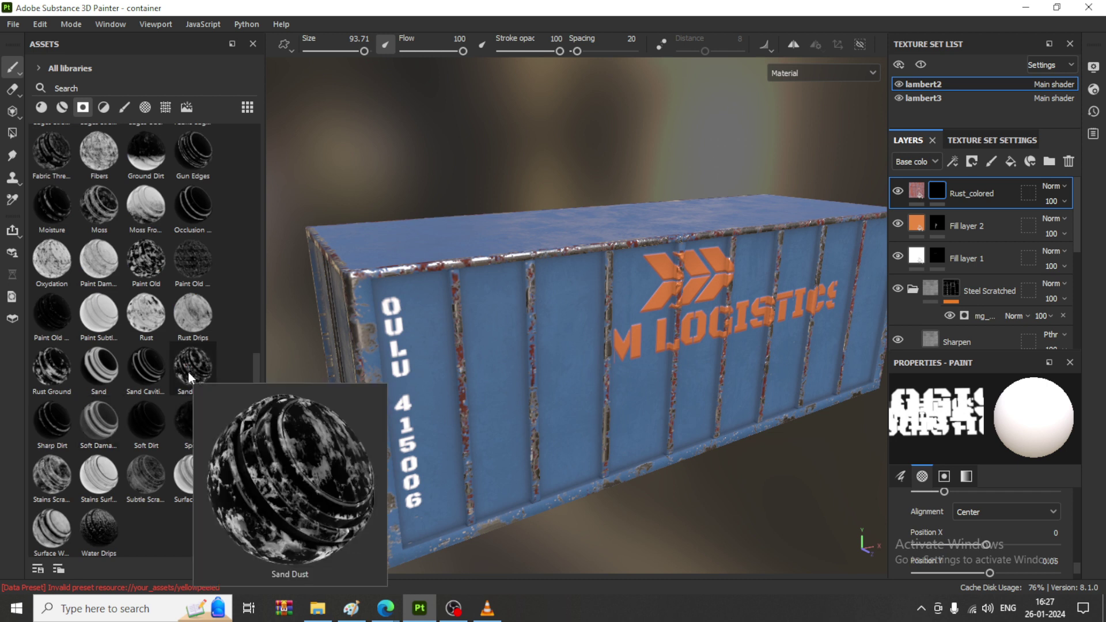
{"action": "mouse_move", "coordinate": [190, 429]}
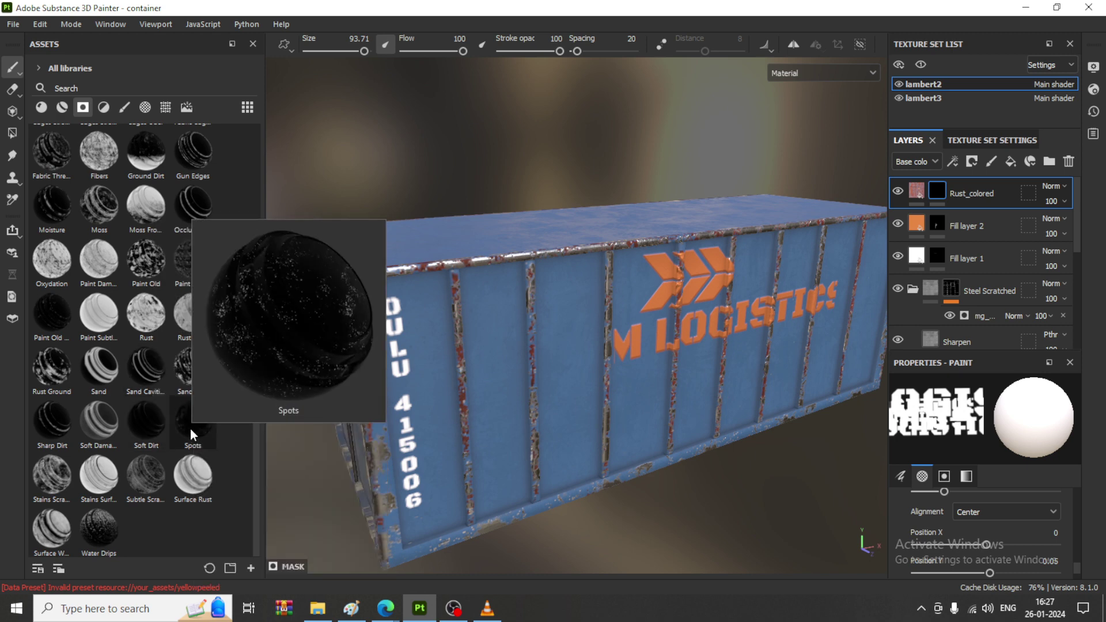
{"action": "left_click_drag", "start_coordinate": [191, 428], "coordinate": [937, 197]}
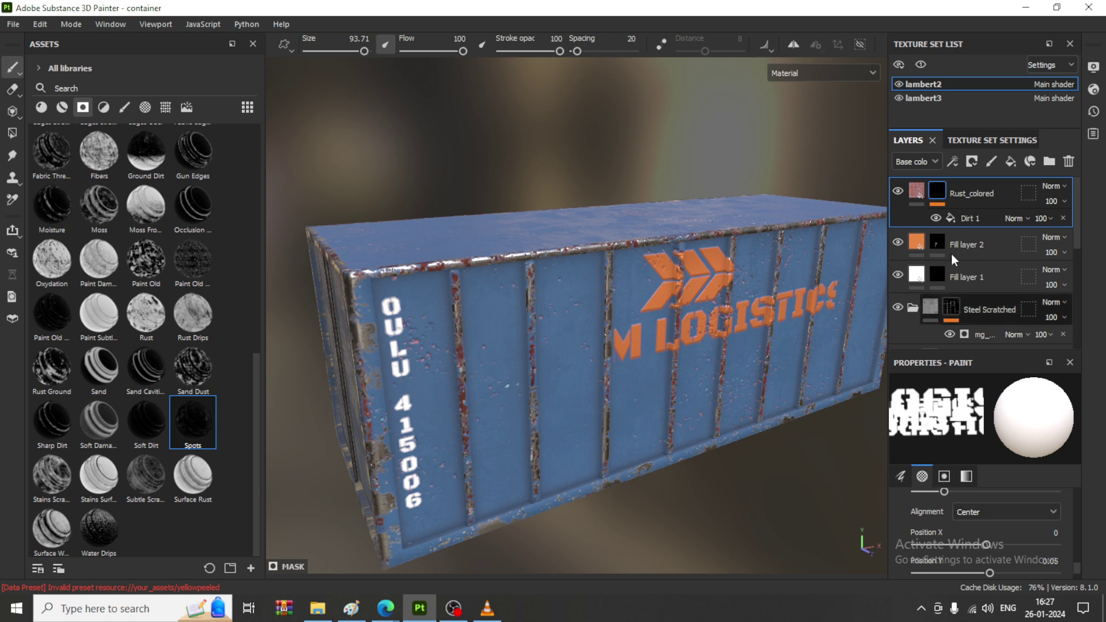
- Open the Dirt 1 mask fill, nudge its tiling up, and expand its attributes
{"action": "left_click", "coordinate": [971, 217]}
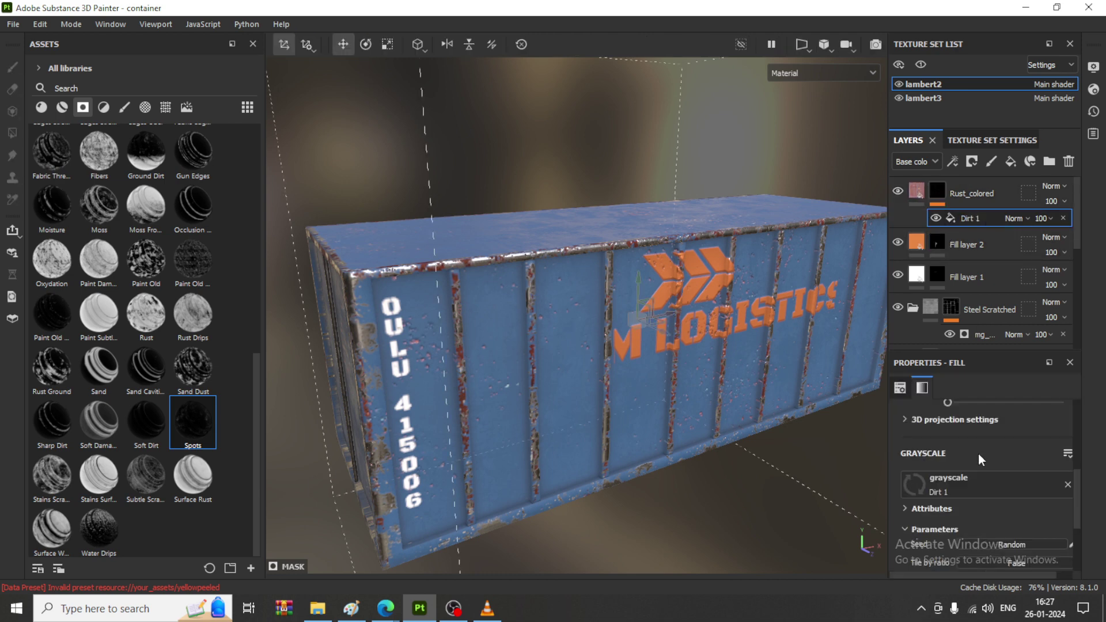
{"action": "scroll", "coordinate": [957, 451], "scroll_direction": "up", "scroll_amount": 3}
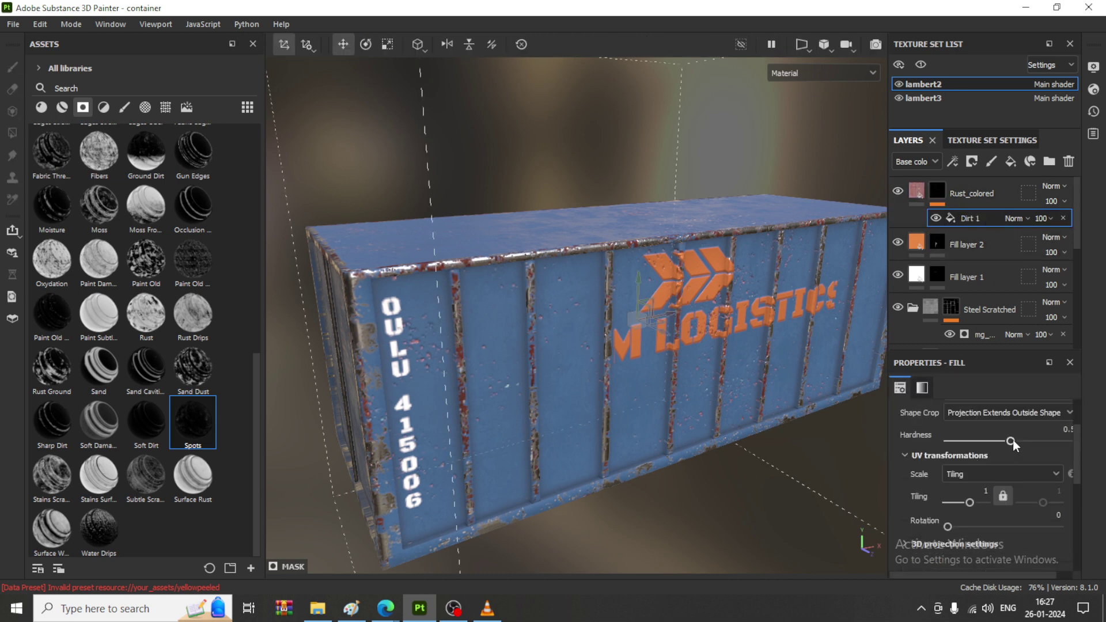
{"action": "mouse_move", "coordinate": [970, 504]}
{"action": "left_mouse_down"}
{"action": "mouse_move", "coordinate": [983, 503]}
{"action": "mouse_move", "coordinate": [969, 500]}
{"action": "left_mouse_up"}
{"action": "scroll", "coordinate": [986, 482], "scroll_direction": "down", "scroll_amount": 3}
{"action": "scroll", "coordinate": [953, 523], "scroll_direction": "down", "scroll_amount": 5}
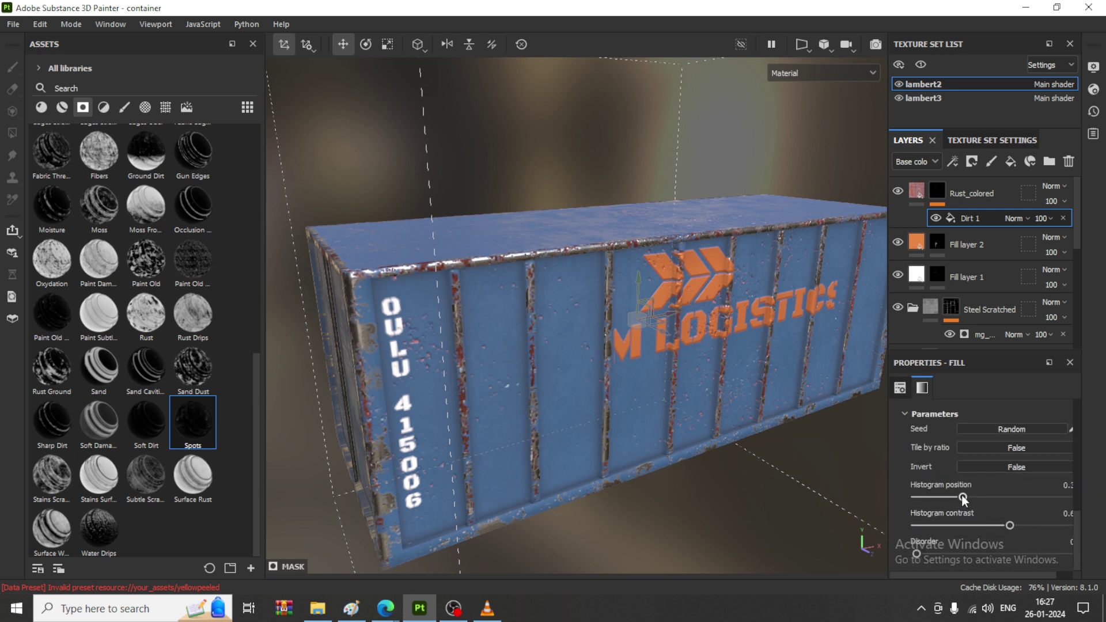
{"action": "scroll", "coordinate": [954, 476], "scroll_direction": "up", "scroll_amount": 2}
{"action": "left_click", "coordinate": [904, 434]}
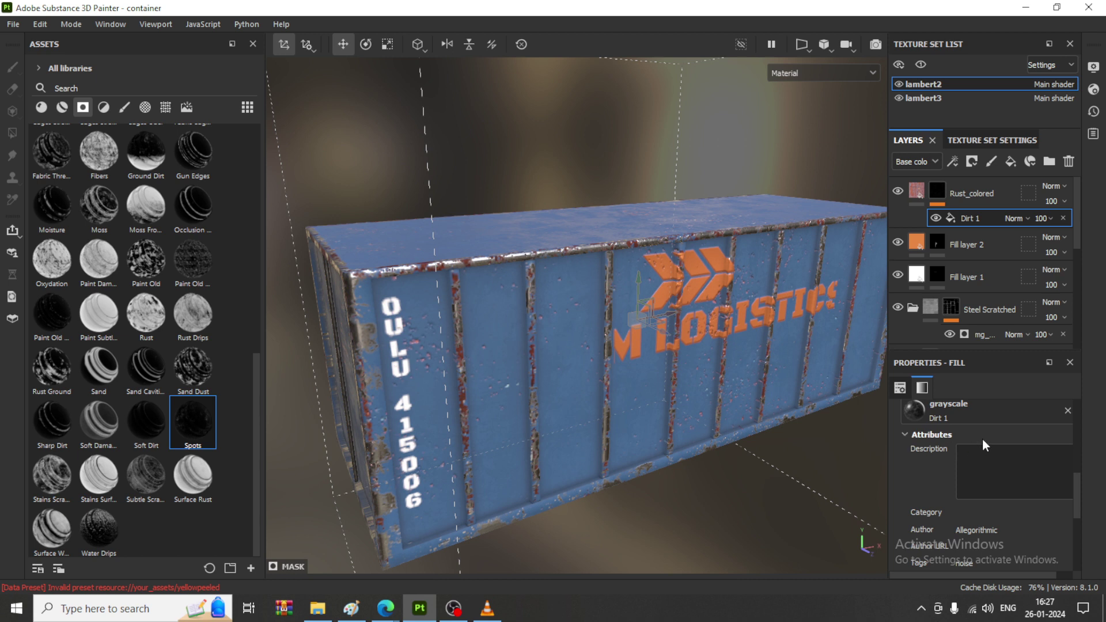
{"action": "scroll", "coordinate": [983, 439], "scroll_direction": "up", "scroll_amount": 6}
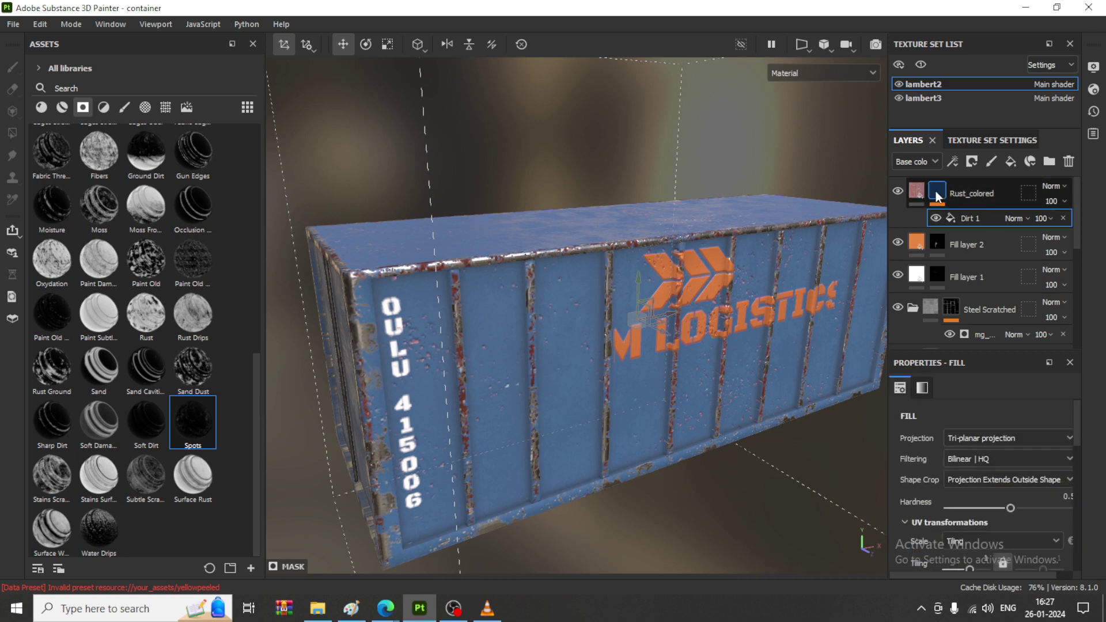
- Inspect the Rust_colored material's attribute settings
{"action": "left_click", "coordinate": [915, 192]}
{"action": "scroll", "coordinate": [1014, 530], "scroll_direction": "down", "scroll_amount": 5}
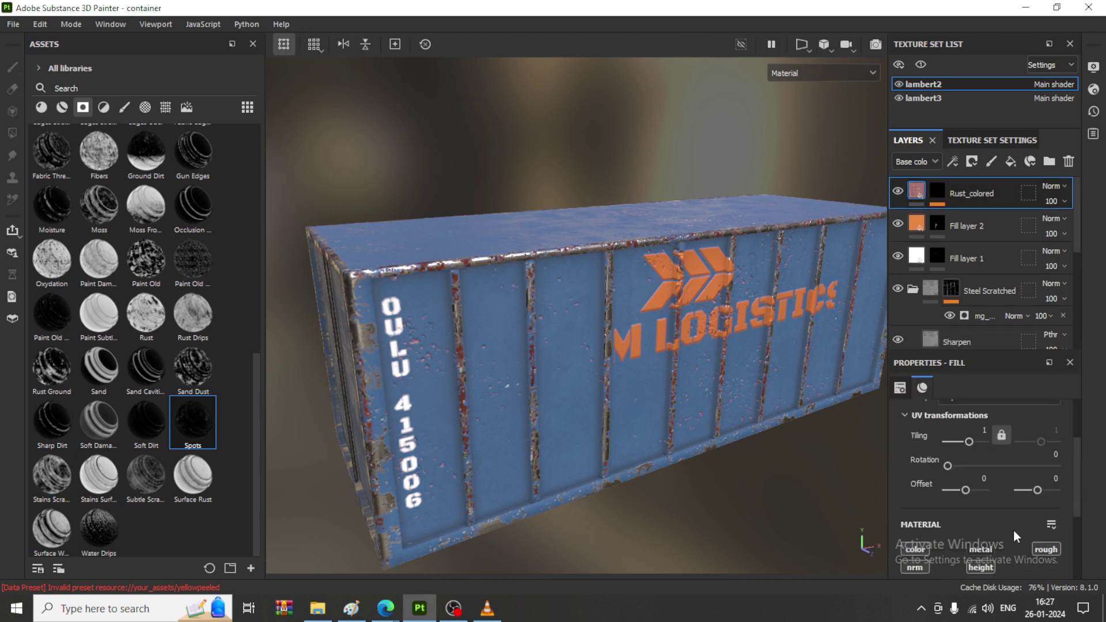
{"action": "left_click", "coordinate": [904, 489]}
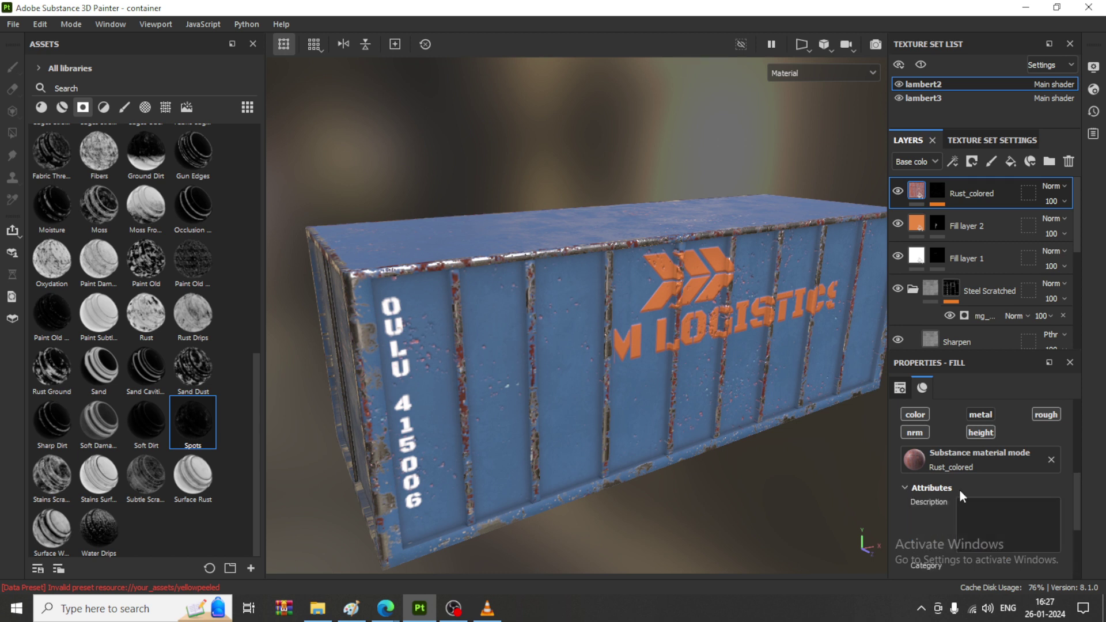
{"action": "scroll", "coordinate": [968, 461], "scroll_direction": "up", "scroll_amount": 5}
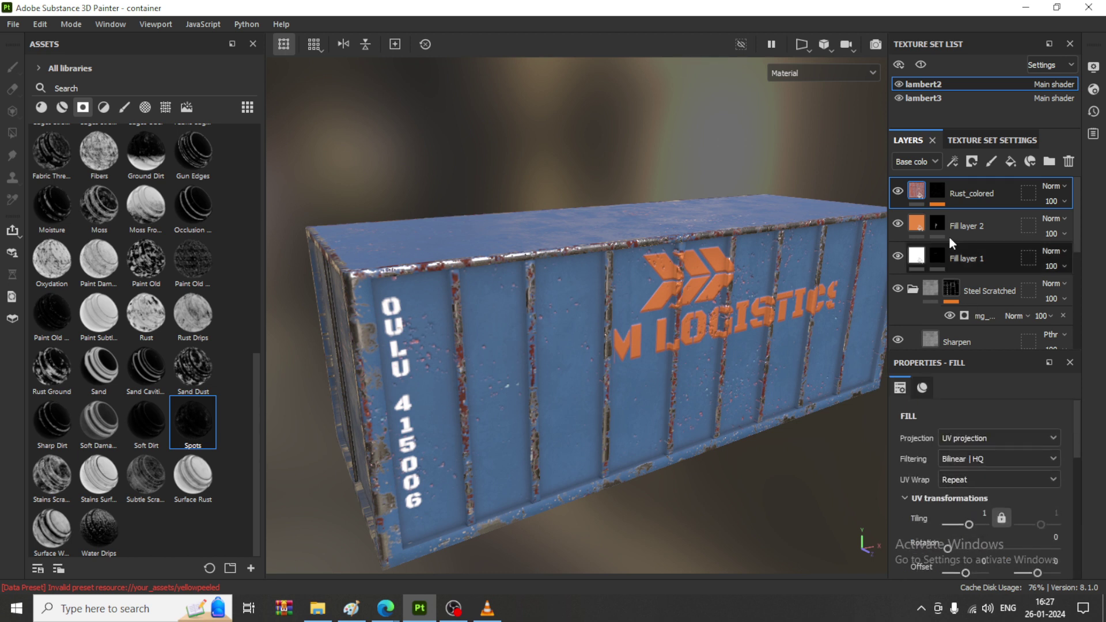
- Give Dirt 1 hardness 0.56 and 3D projection Scale X 2.59, Offset X 0.48
{"action": "left_click", "coordinate": [938, 192]}
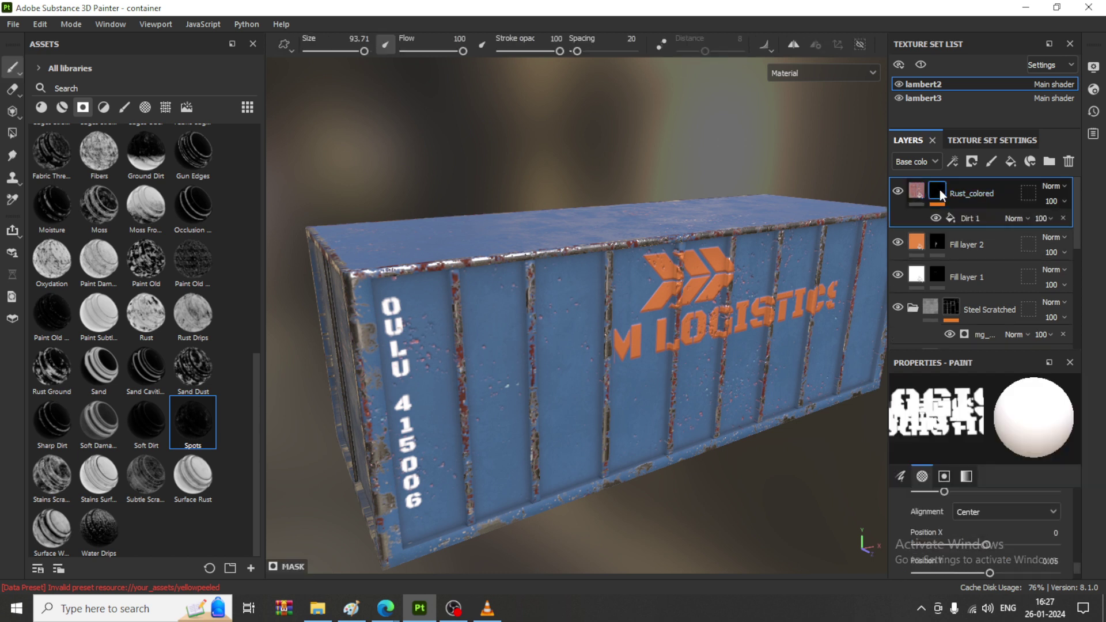
{"action": "left_click", "coordinate": [979, 217]}
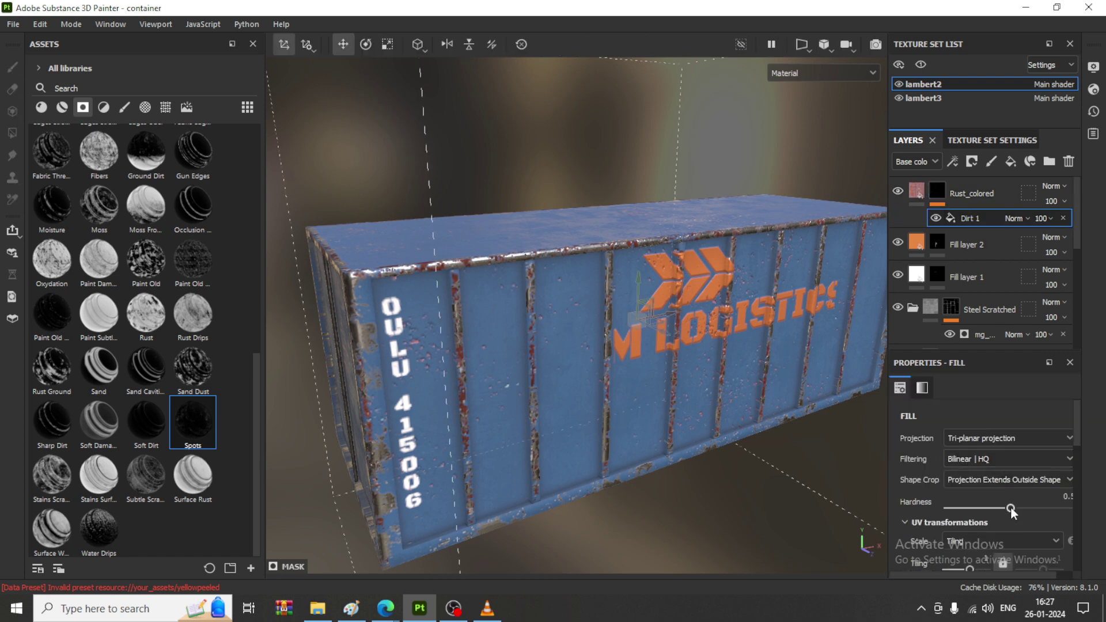
{"action": "left_click_drag", "start_coordinate": [1056, 508], "coordinate": [1031, 509]}
{"action": "scroll", "coordinate": [1003, 535], "scroll_direction": "down", "scroll_amount": 3}
{"action": "scroll", "coordinate": [979, 507], "scroll_direction": "down", "scroll_amount": 1}
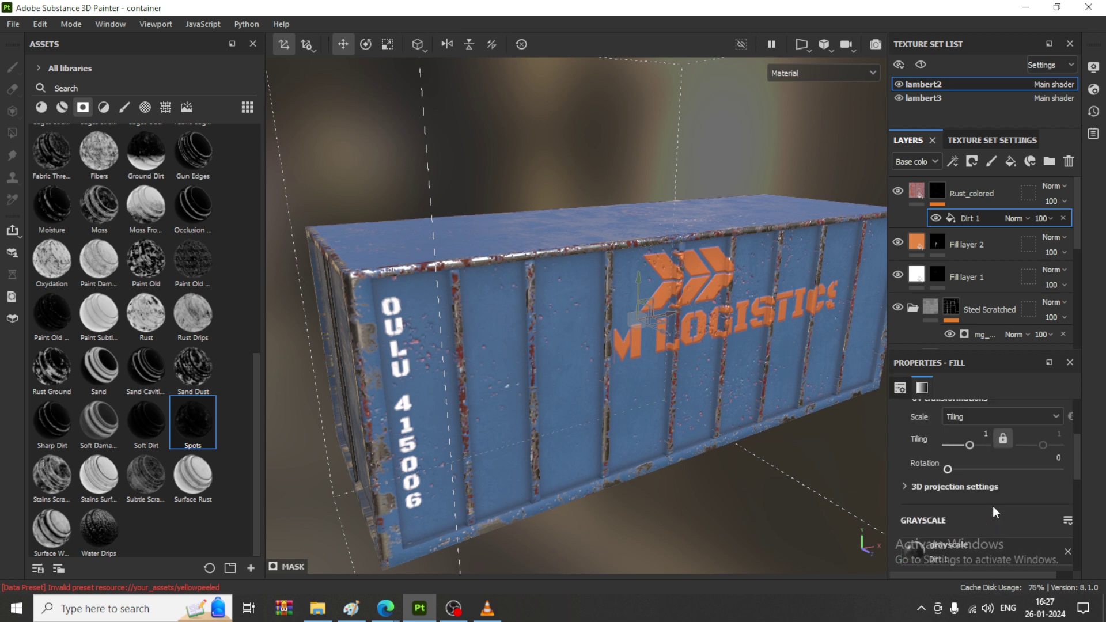
{"action": "left_click", "coordinate": [905, 487]}
{"action": "scroll", "coordinate": [1005, 485], "scroll_direction": "down", "scroll_amount": 3}
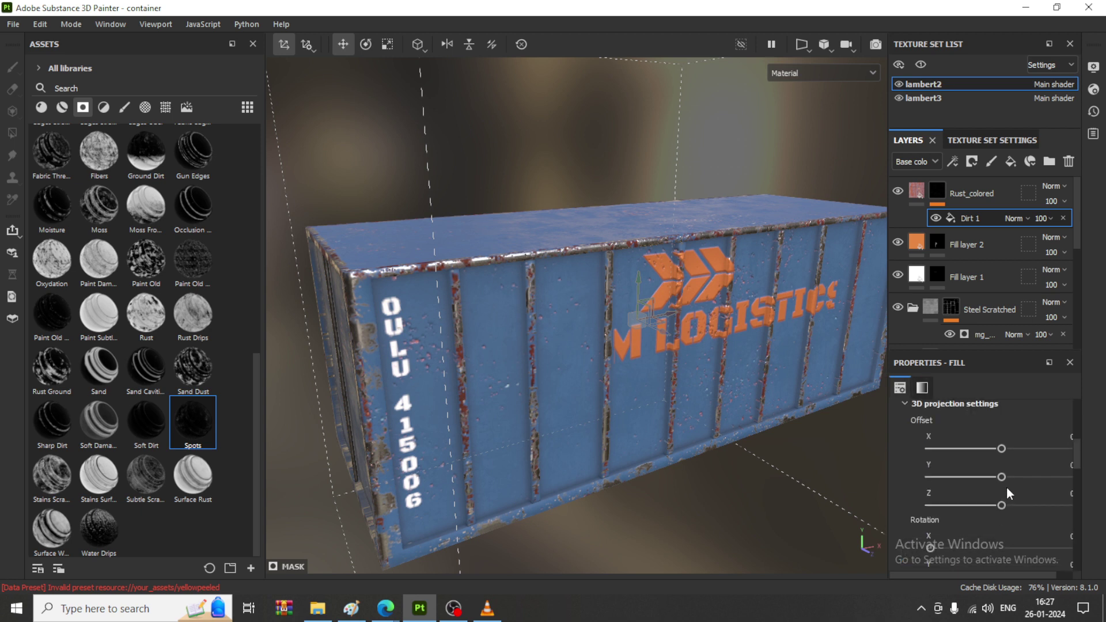
{"action": "scroll", "coordinate": [994, 495], "scroll_direction": "down", "scroll_amount": 7}
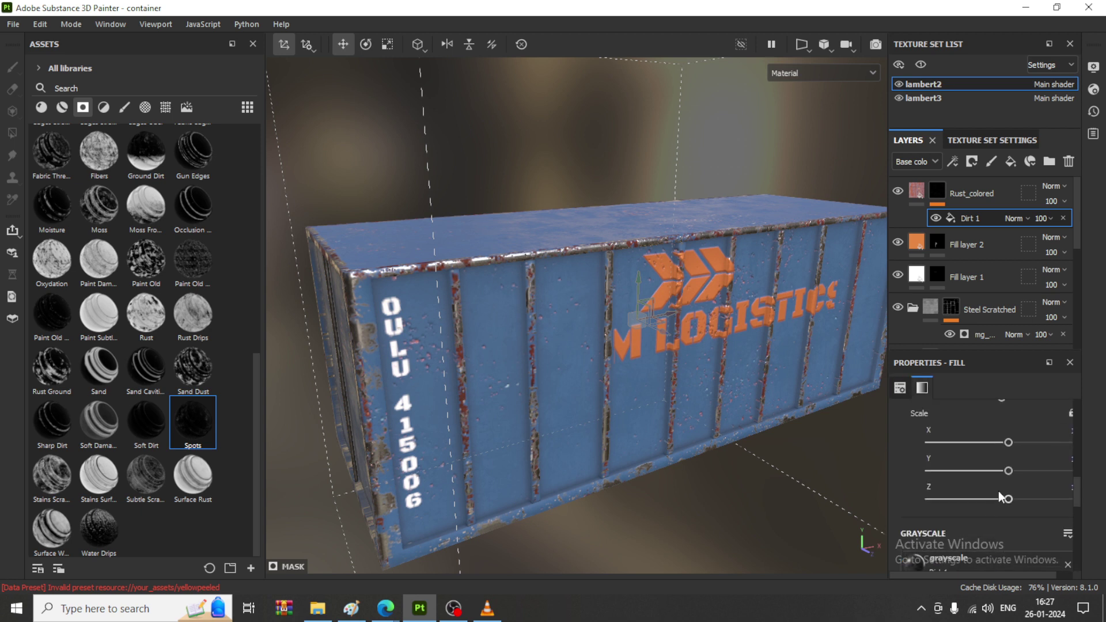
{"action": "mouse_move", "coordinate": [1011, 444]}
{"action": "left_mouse_down"}
{"action": "mouse_move", "coordinate": [1031, 441]}
{"action": "mouse_move", "coordinate": [1019, 444]}
{"action": "left_mouse_up"}
{"action": "scroll", "coordinate": [965, 459], "scroll_direction": "up", "scroll_amount": 4}
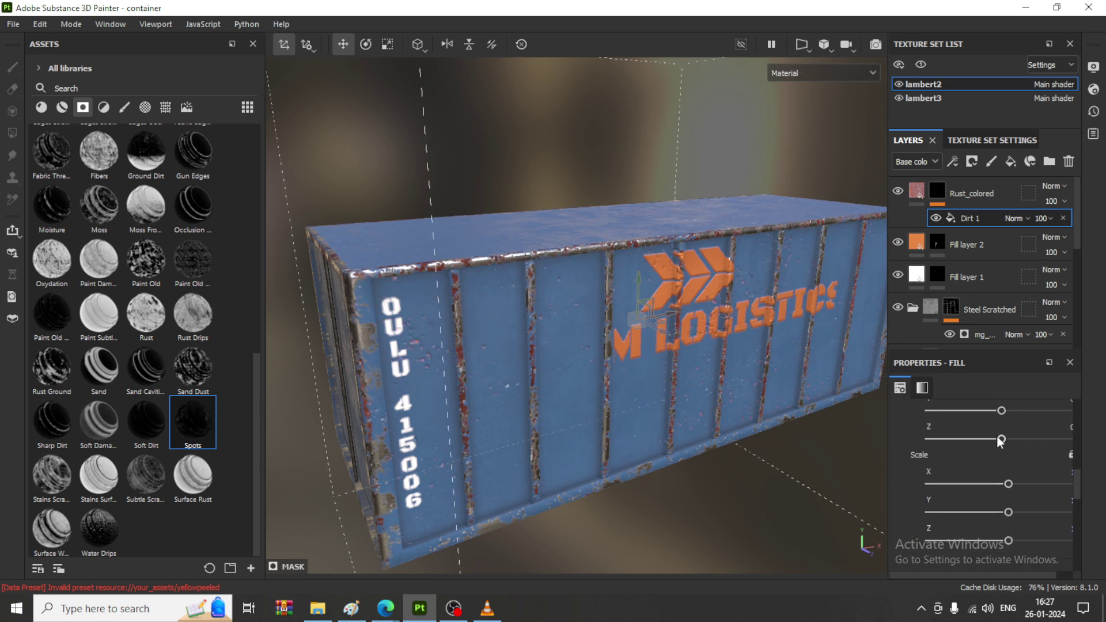
{"action": "left_click_drag", "start_coordinate": [1002, 449], "coordinate": [1019, 448]}
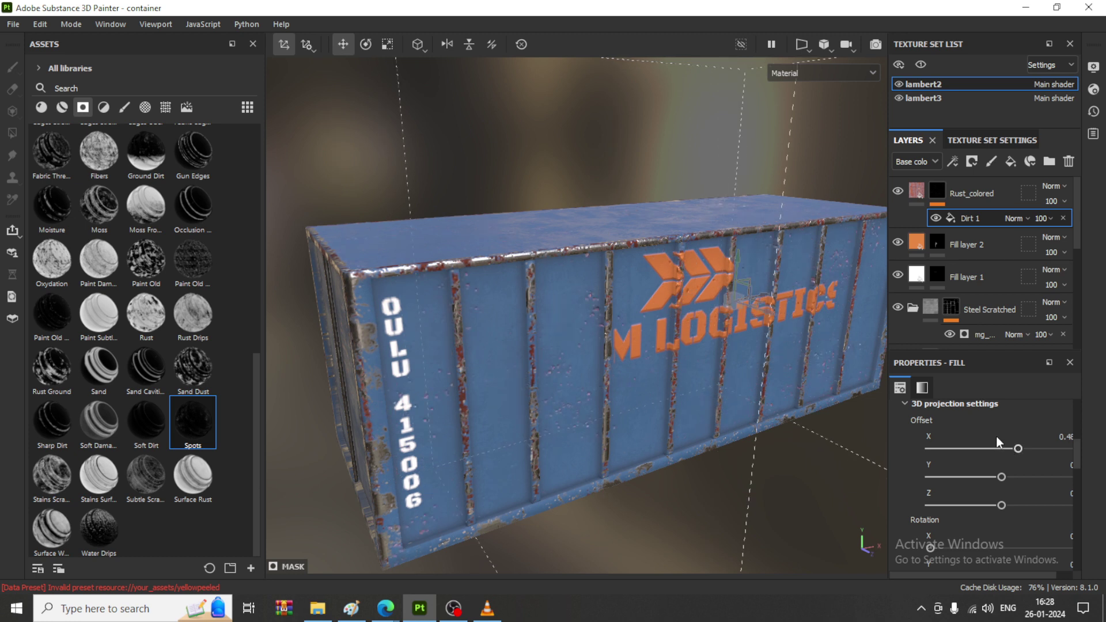
- Reselect the Rust_colored layer and browse the Brushes library
{"action": "left_click", "coordinate": [916, 196]}
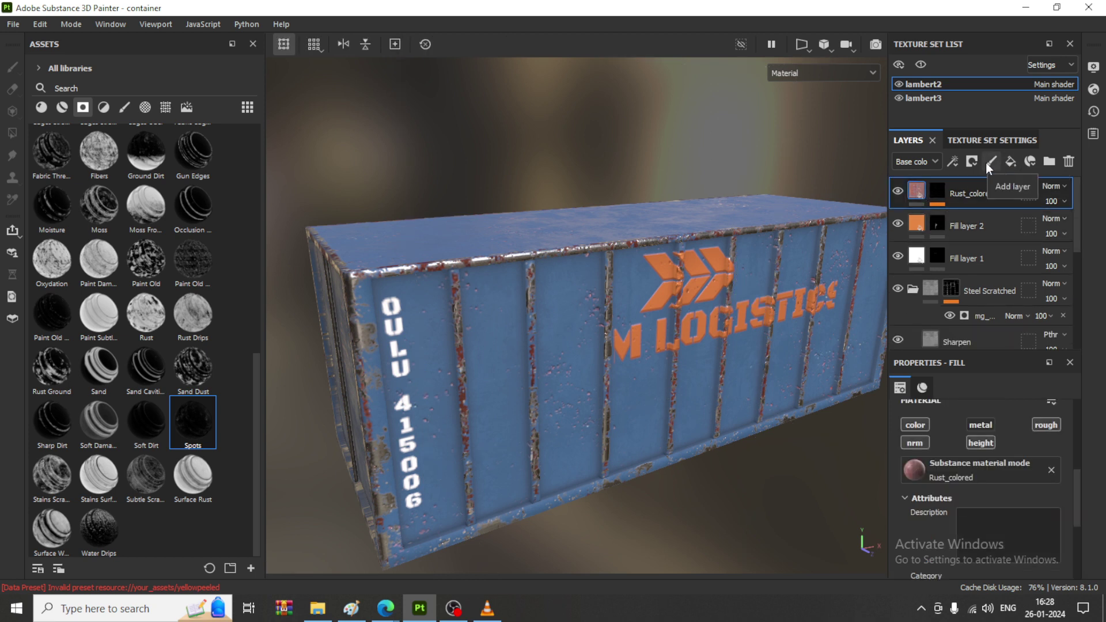
{"action": "left_click", "coordinate": [126, 107]}
{"action": "mouse_move", "coordinate": [183, 232]}
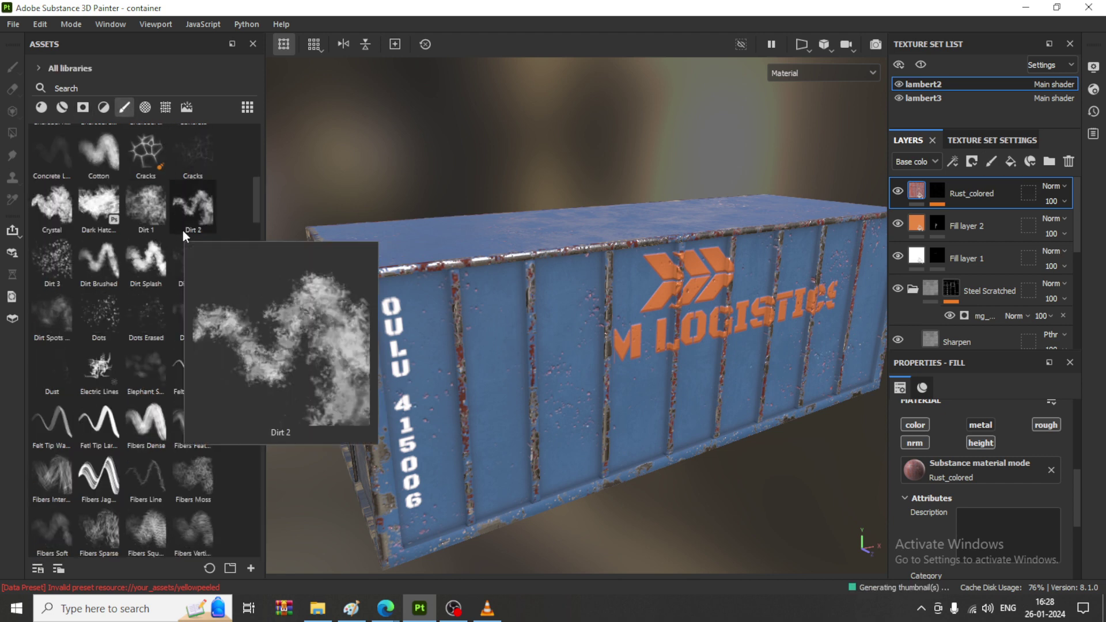
{"action": "scroll", "coordinate": [141, 360], "scroll_direction": "down", "scroll_amount": 5}
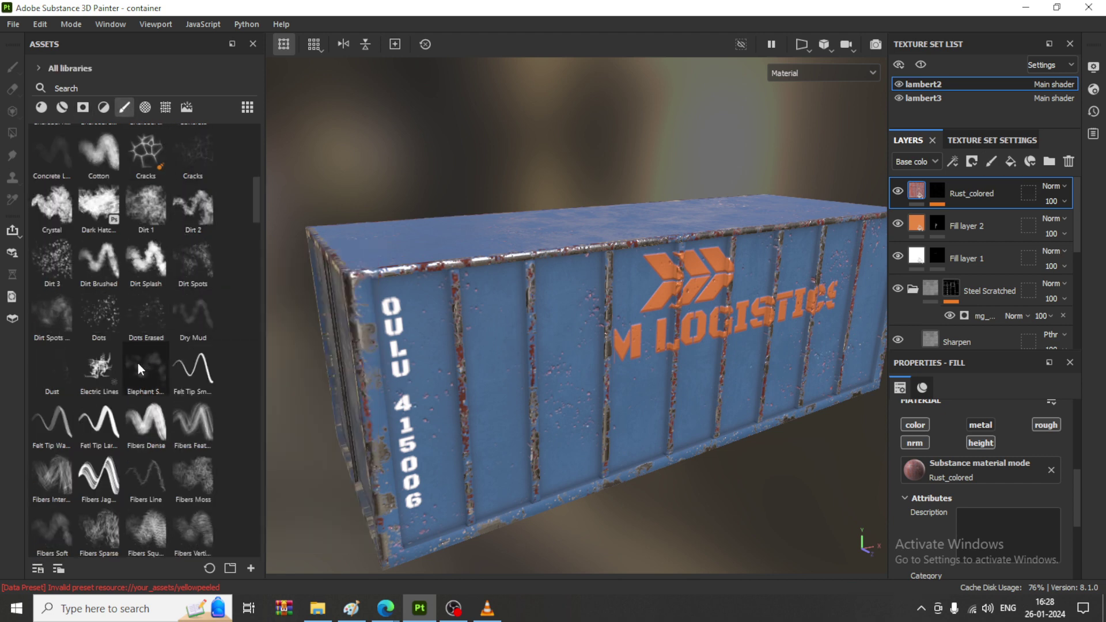
{"action": "scroll", "coordinate": [138, 363], "scroll_direction": "down", "scroll_amount": 10}
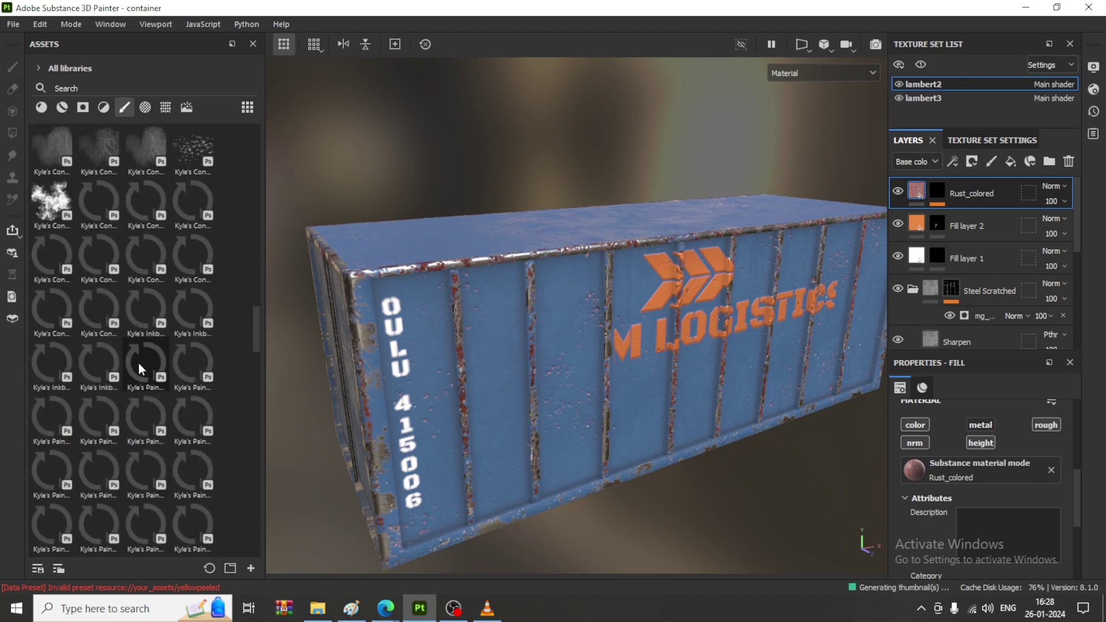
{"action": "scroll", "coordinate": [140, 363], "scroll_direction": "down", "scroll_amount": 10}
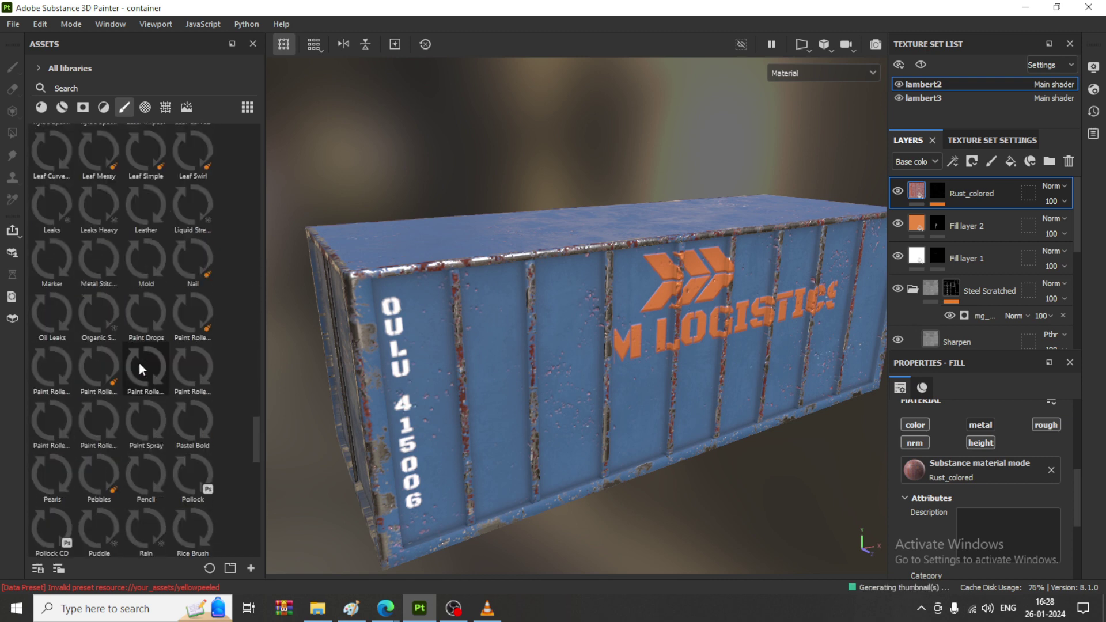
- Search brushes for 'rust' and 'old', then filter by 'oil' and pick Oil Leaks
{"action": "left_click", "coordinate": [92, 88]}
{"action": "type", "text": "rust"}
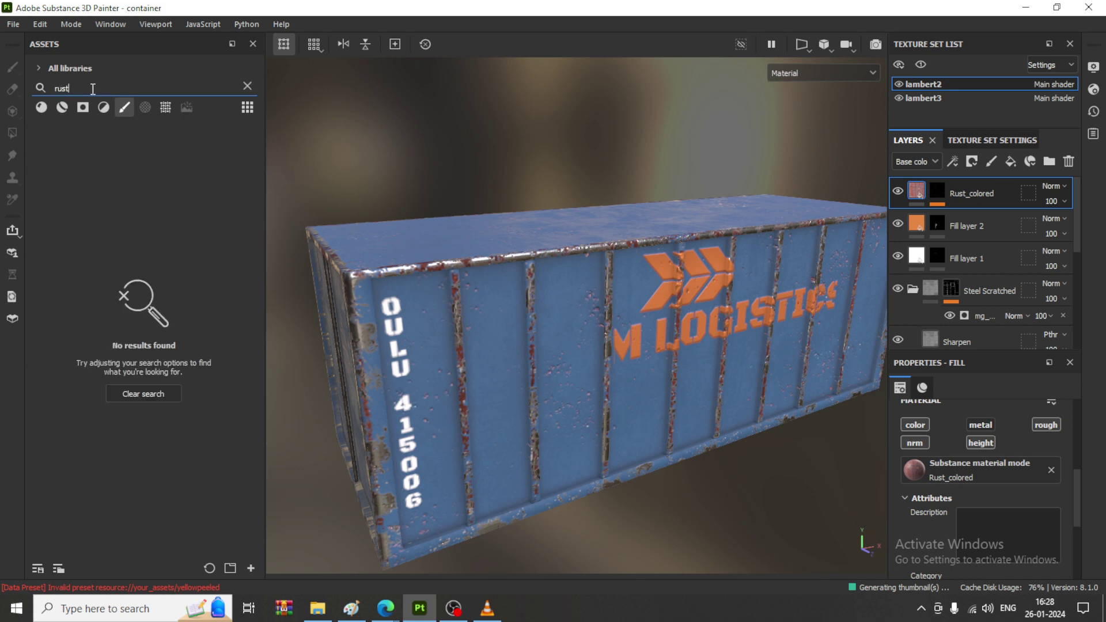
{"action": "key", "text": "BackSpace"}
{"action": "key", "text": "BackSpace"}
{"action": "key", "text": "BackSpace"}
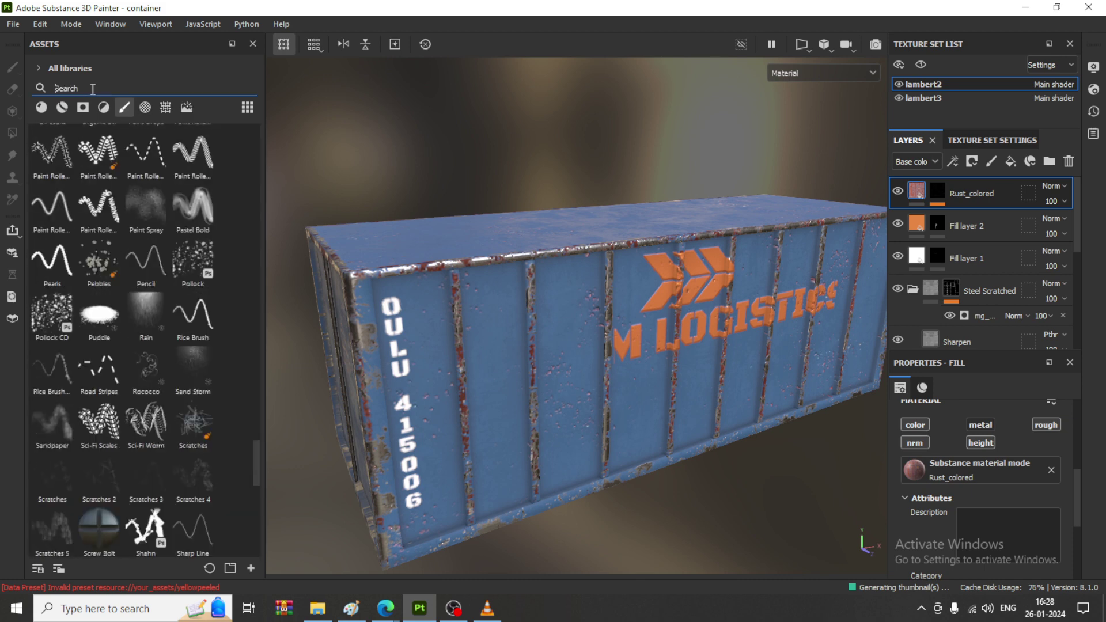
{"action": "type", "text": "old"}
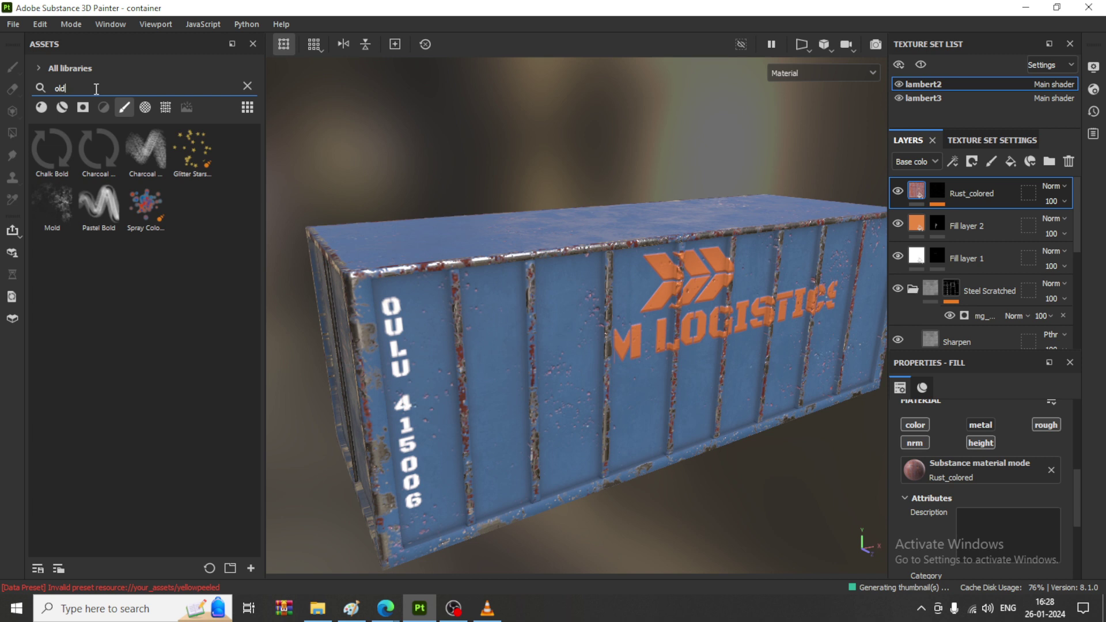
{"action": "mouse_move", "coordinate": [59, 199]}
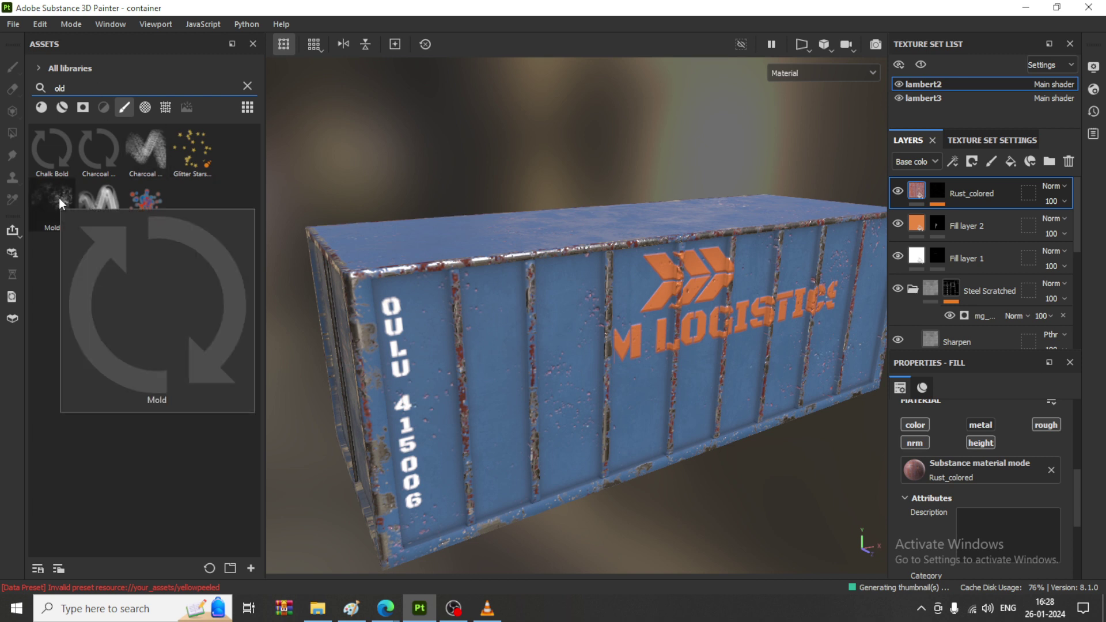
{"action": "left_click", "coordinate": [246, 86]}
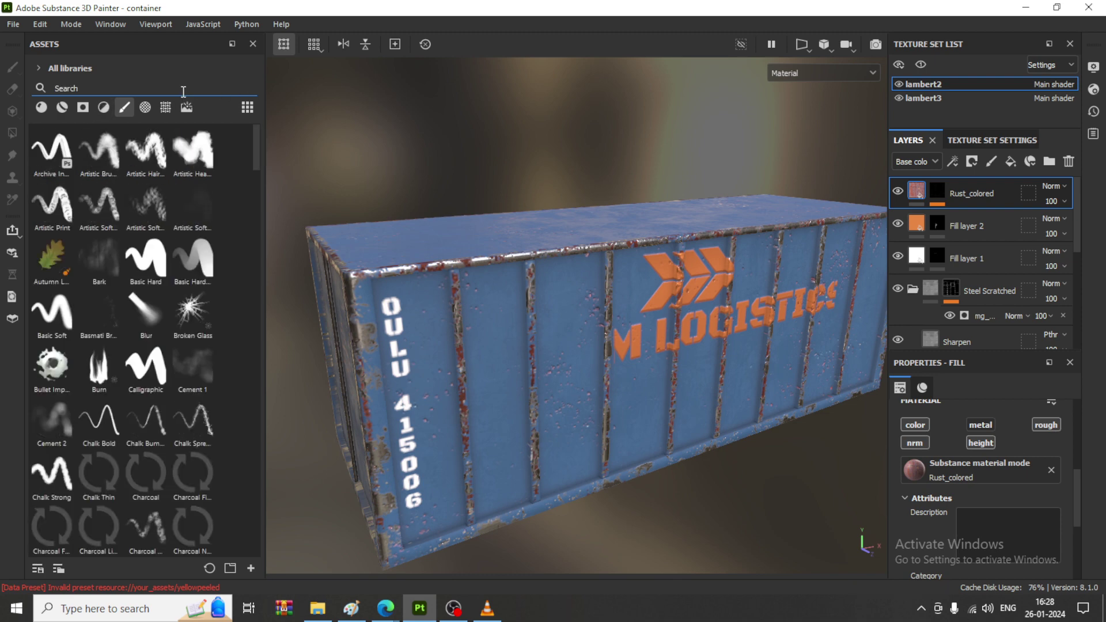
{"action": "type", "text": "oil"}
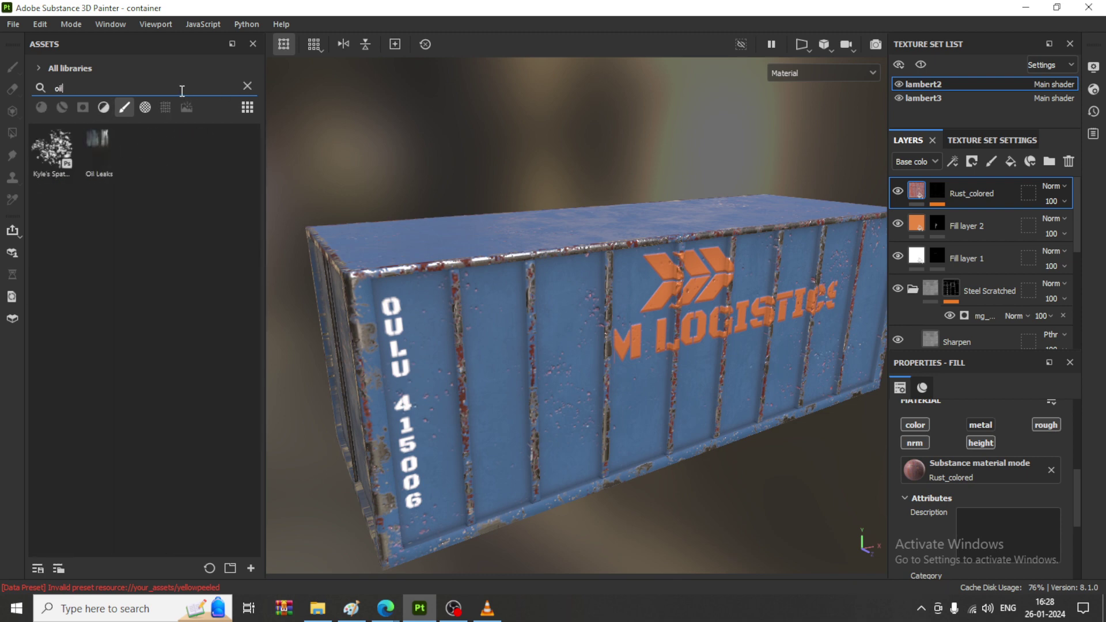
{"action": "left_click", "coordinate": [101, 143]}
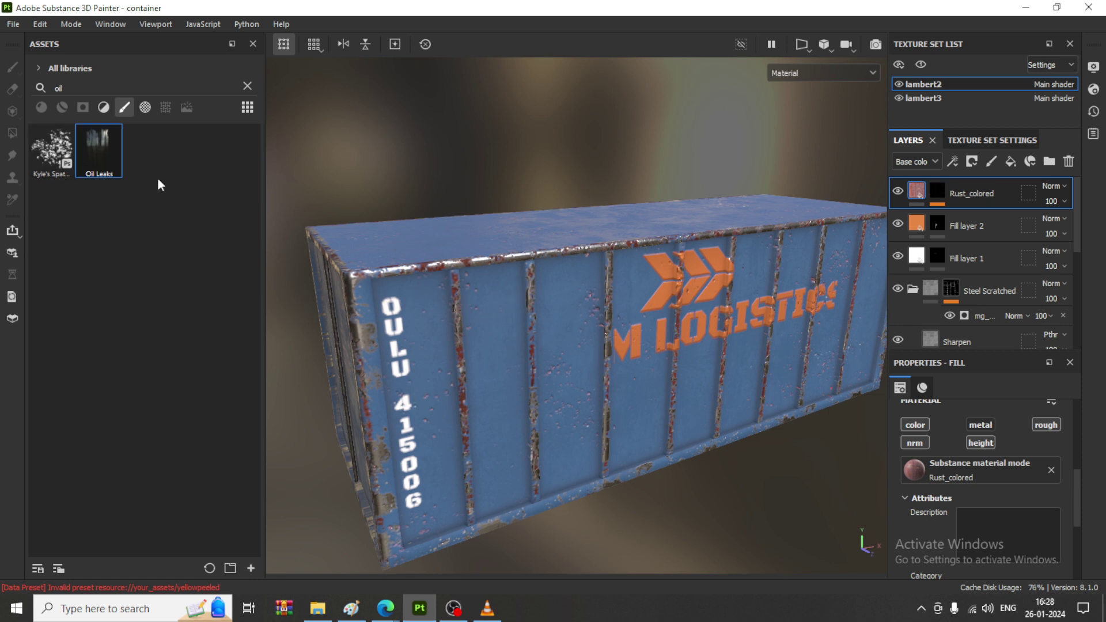
- Add a black-masked fill layer and paint oil-leak particles into it with the Oil Leaks preset
{"action": "left_click", "coordinate": [1010, 162]}
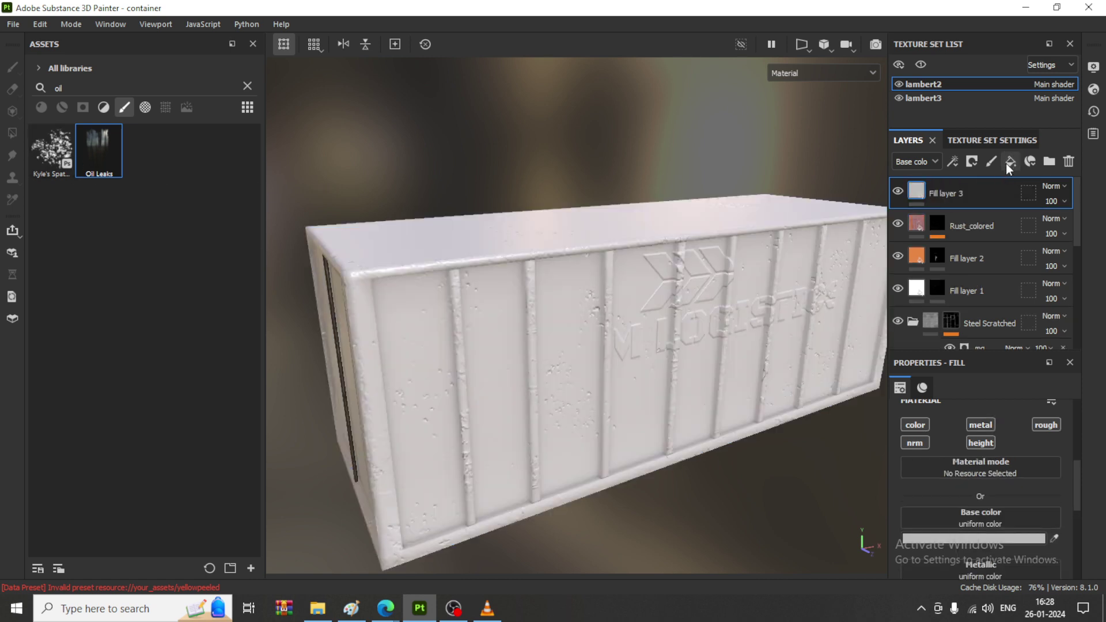
{"action": "left_click", "coordinate": [972, 164]}
{"action": "left_click", "coordinate": [997, 192]}
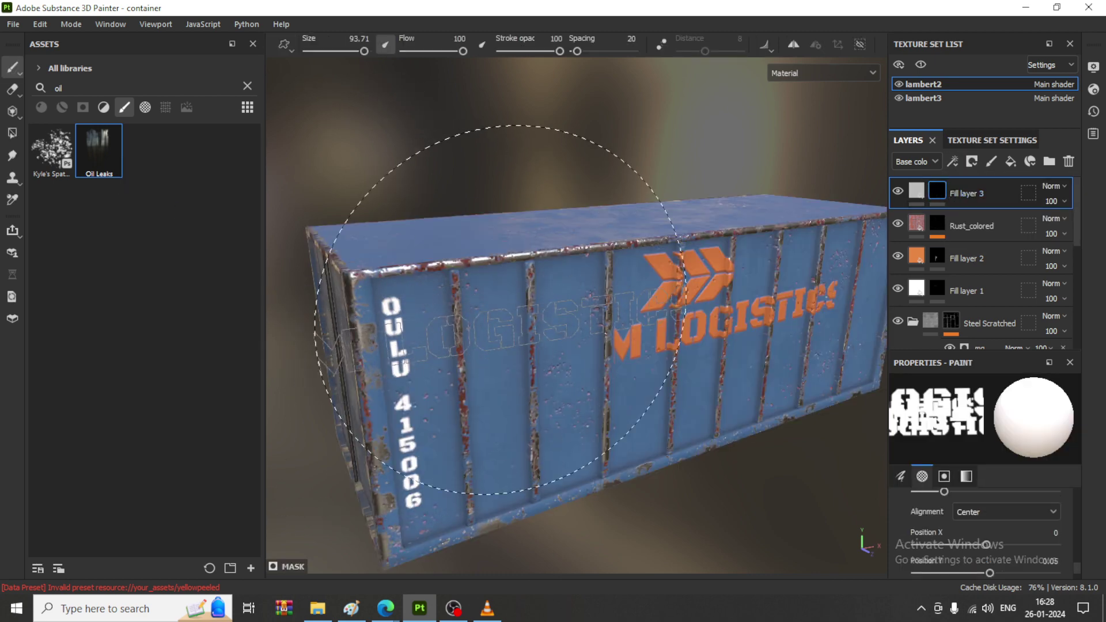
{"action": "left_click", "coordinate": [102, 152]}
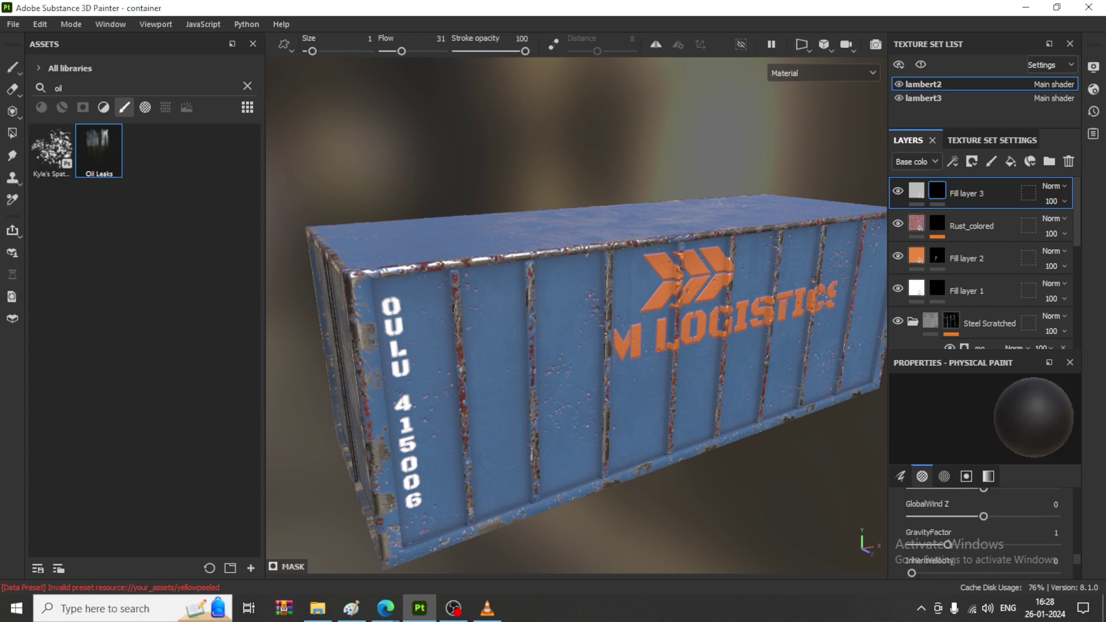
{"action": "left_click", "coordinate": [489, 291]}
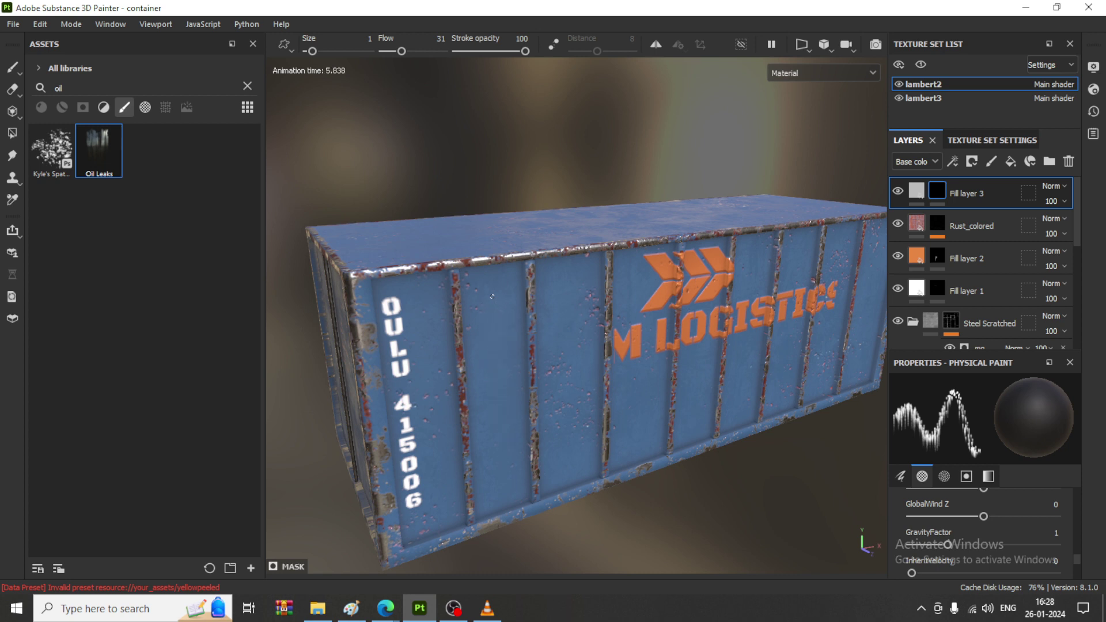
{"action": "scroll", "coordinate": [546, 286], "scroll_direction": "up", "scroll_amount": 5}
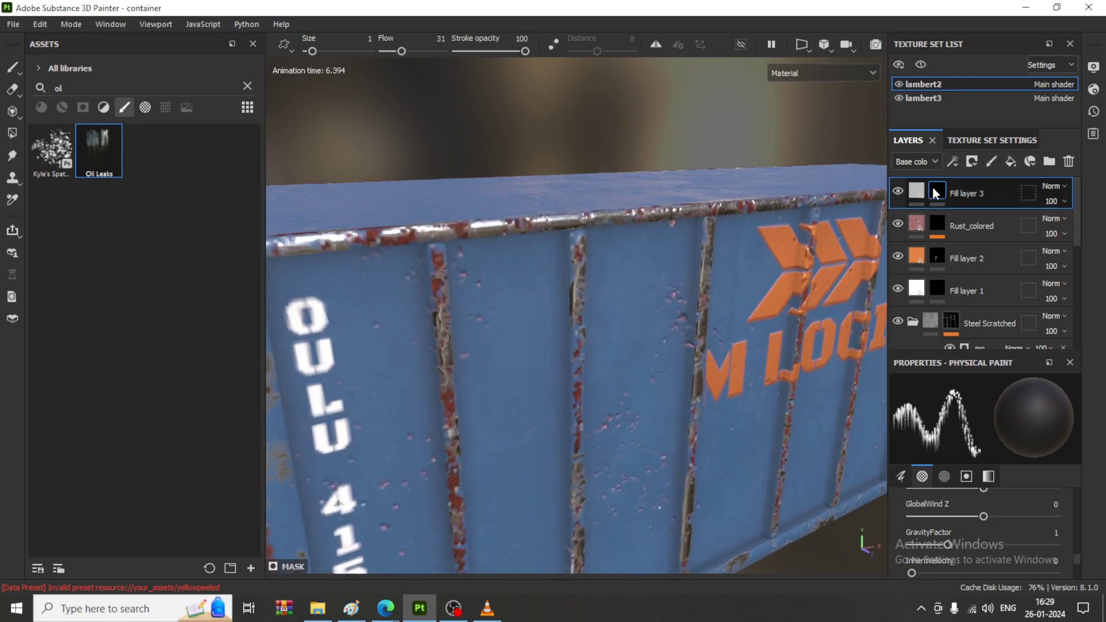
{"action": "mouse_move", "coordinate": [446, 226]}
{"action": "left_mouse_down"}
{"action": "mouse_move", "coordinate": [451, 259]}
{"action": "mouse_move", "coordinate": [479, 287]}
{"action": "mouse_move", "coordinate": [510, 300]}
{"action": "mouse_move", "coordinate": [540, 287]}
{"action": "mouse_move", "coordinate": [553, 311]}
{"action": "left_mouse_up"}
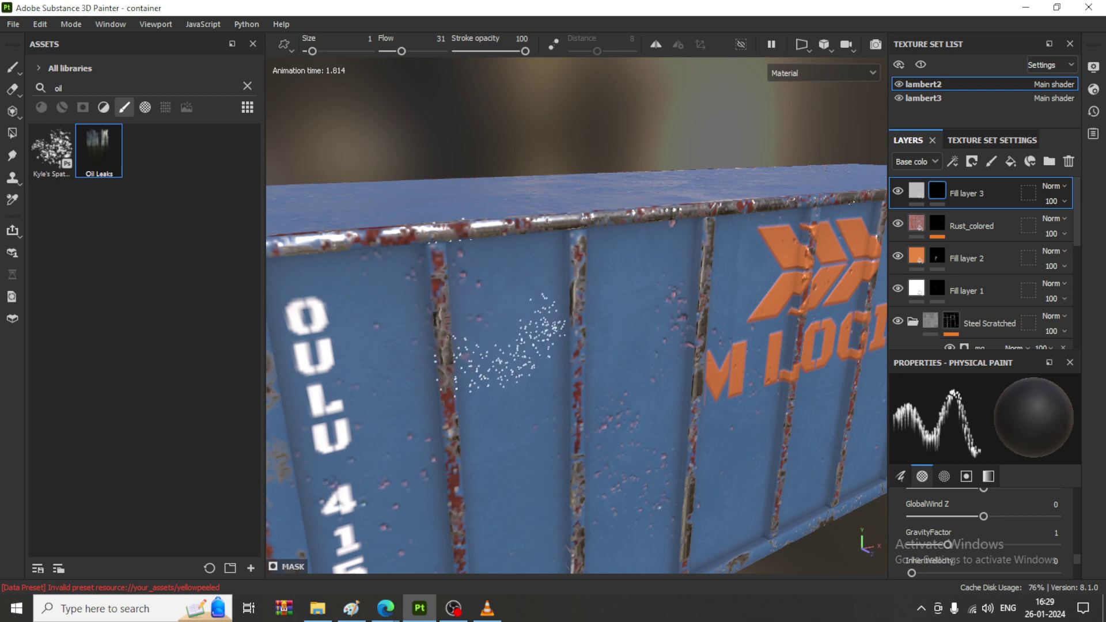
- Invert Fill layer 3's mask twice to check the strokes, then reselect the layer
{"action": "right_click", "coordinate": [940, 193]}
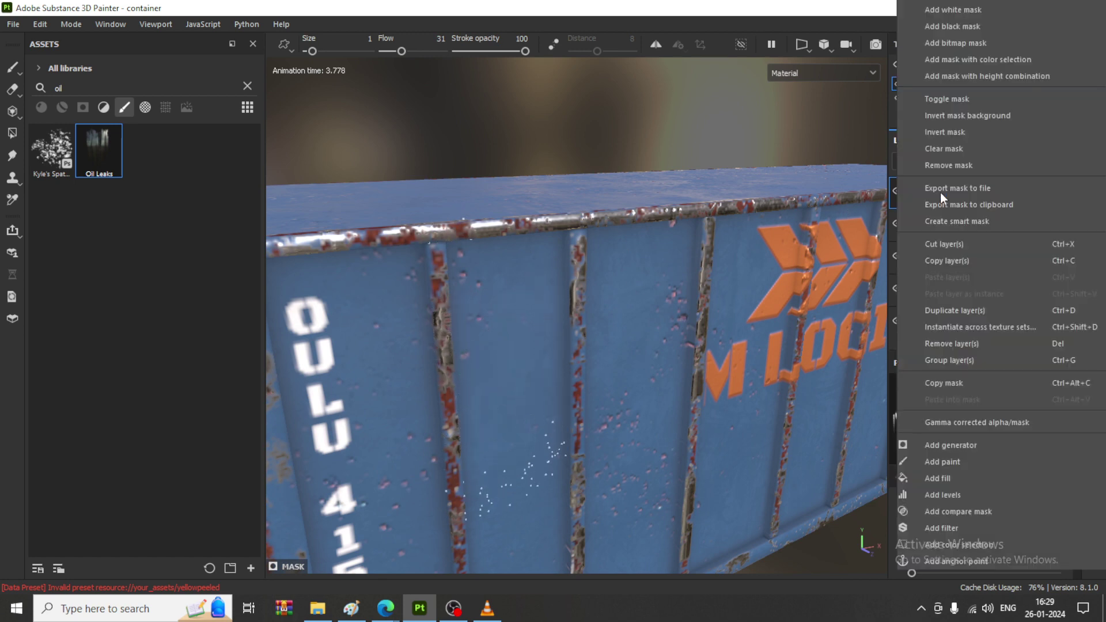
{"action": "left_click", "coordinate": [956, 133]}
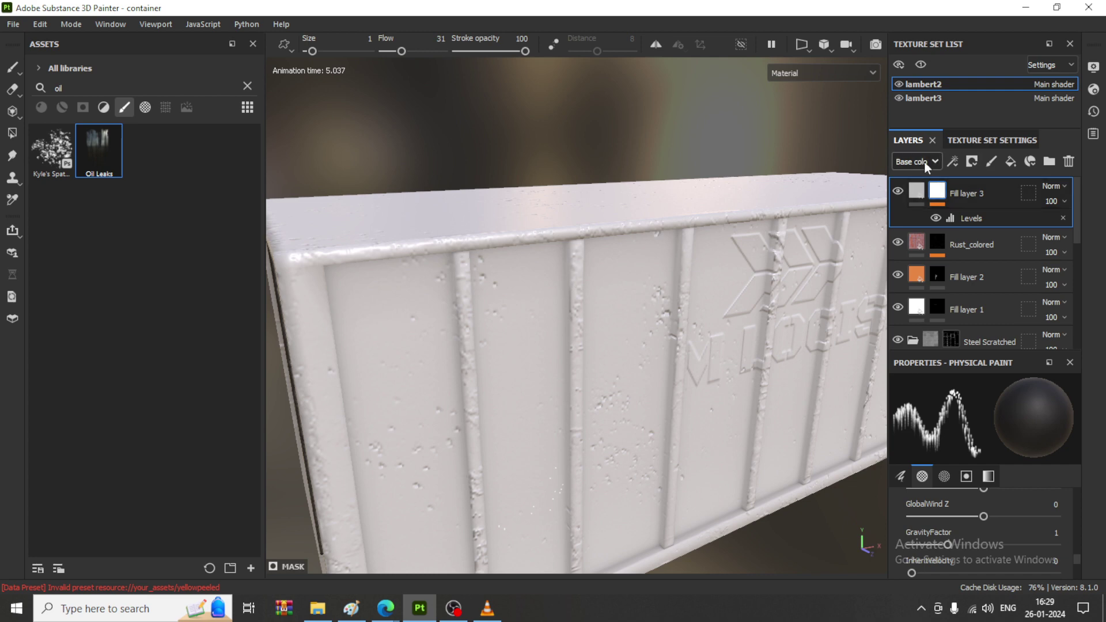
{"action": "right_click", "coordinate": [939, 193]}
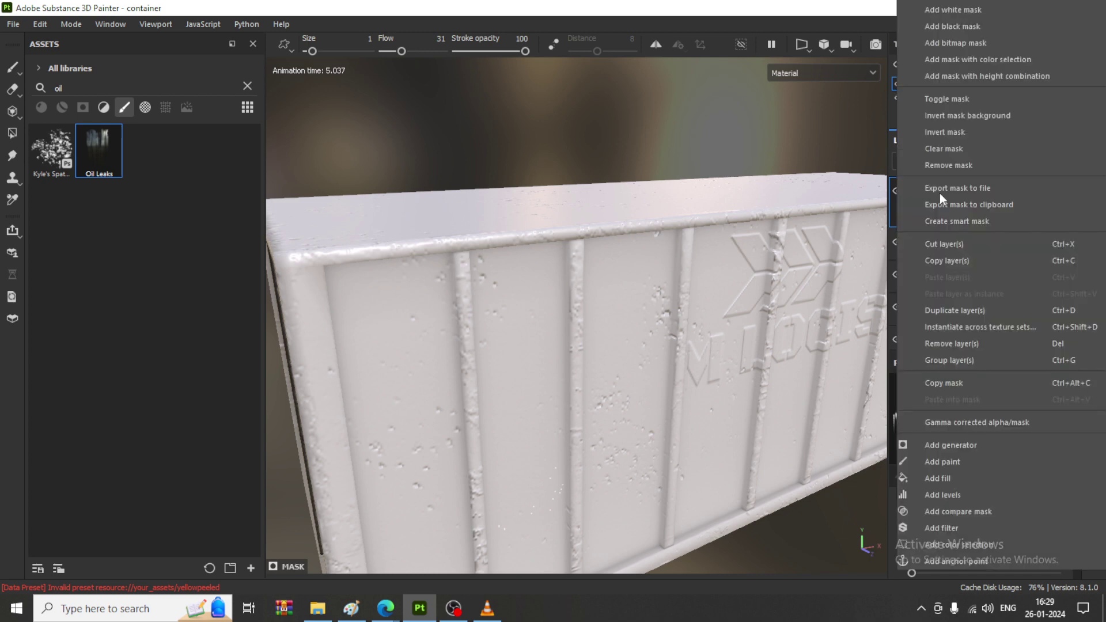
{"action": "left_click", "coordinate": [957, 132]}
{"action": "left_click_drag", "start_coordinate": [527, 351], "coordinate": [510, 329], "text": "alt"}
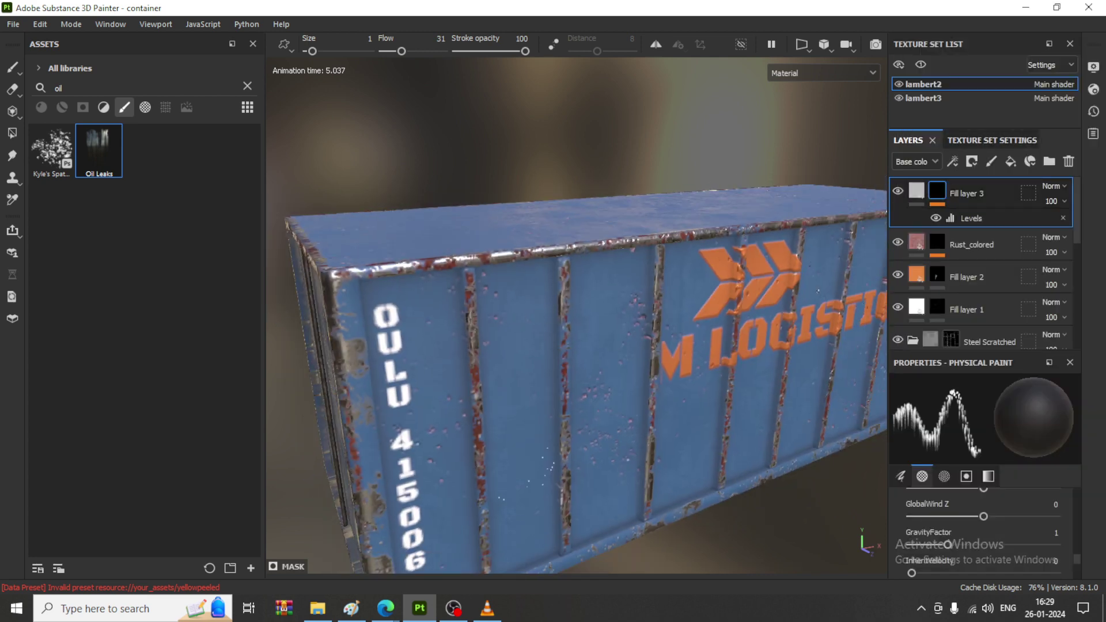
{"action": "left_click", "coordinate": [916, 196]}
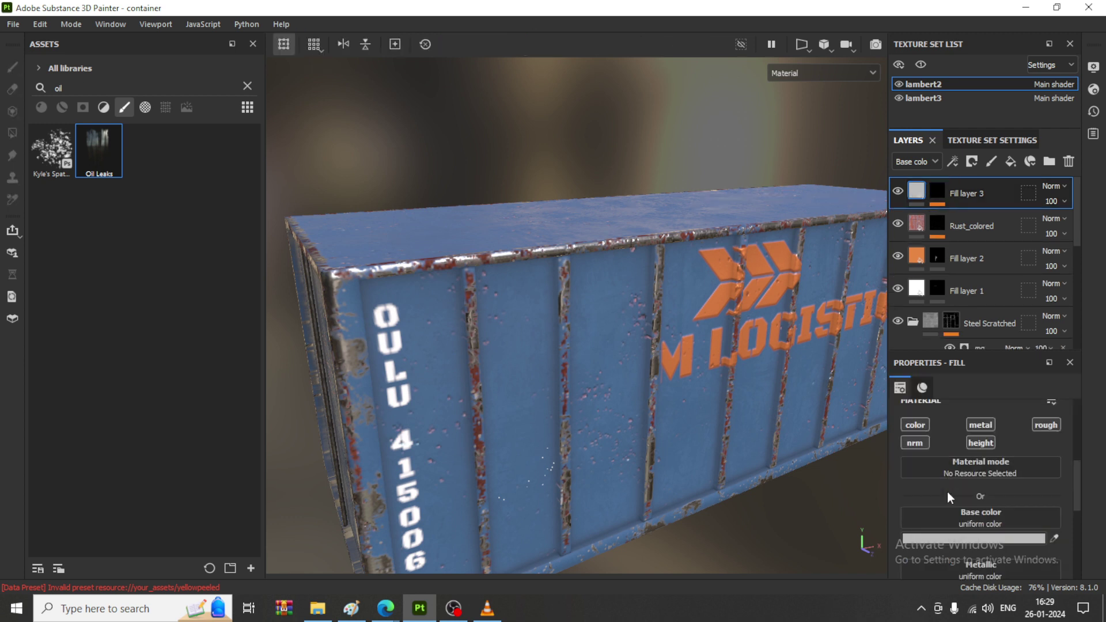
- Set Fill layer 3's base color to dark red and add a Levels effect to its mask
{"action": "left_click", "coordinate": [973, 537]}
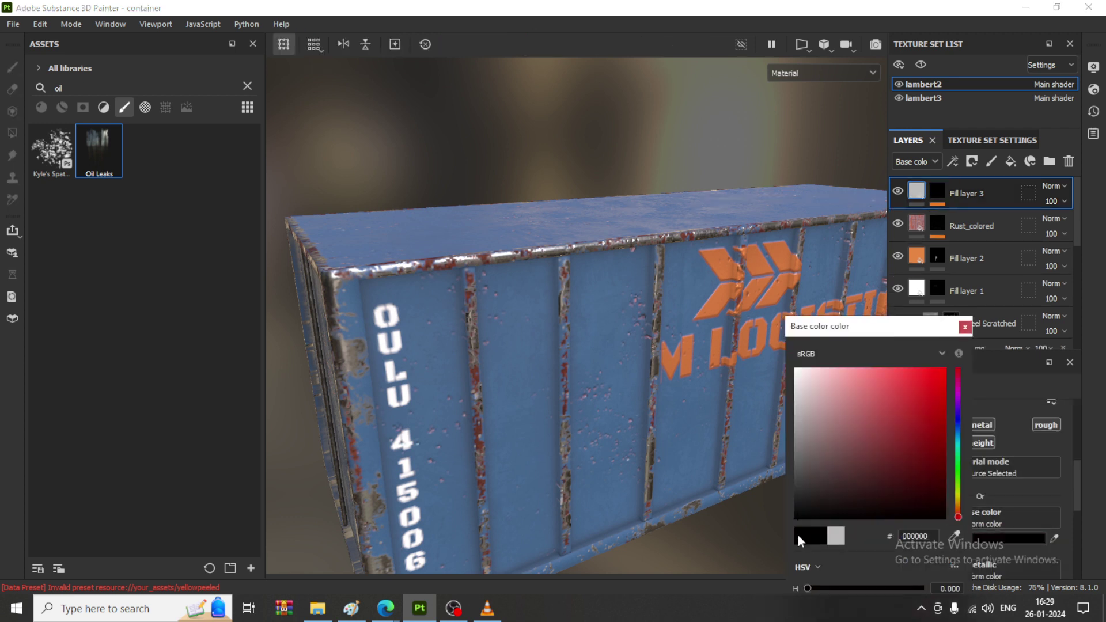
{"action": "left_click", "coordinate": [940, 337]}
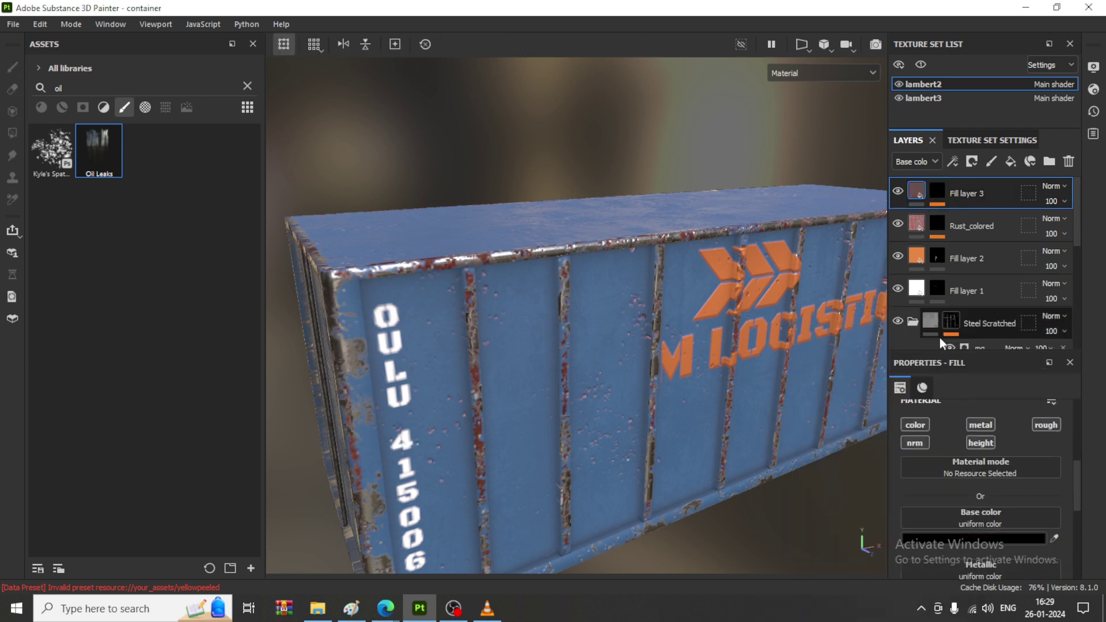
{"action": "right_click", "coordinate": [942, 189]}
{"action": "left_click", "coordinate": [969, 216]}
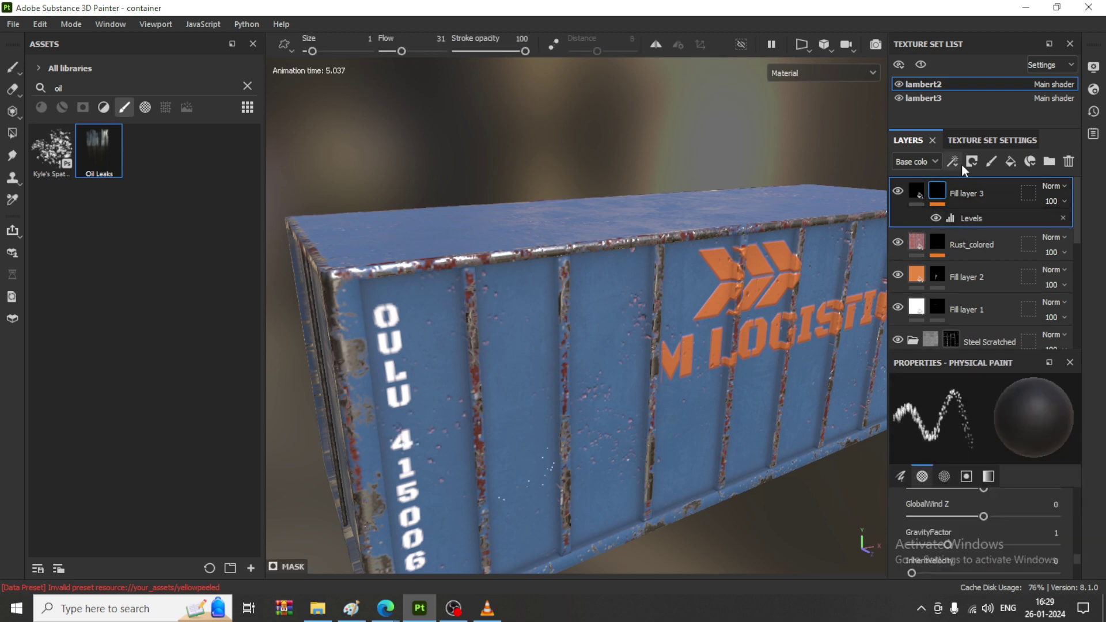
- Paint oil blobs on the container top at brush size 13.71, then delete Fill layer 3
{"action": "left_click_drag", "start_coordinate": [475, 219], "coordinate": [481, 225], "text": "alt"}
{"action": "left_click", "coordinate": [481, 226]}
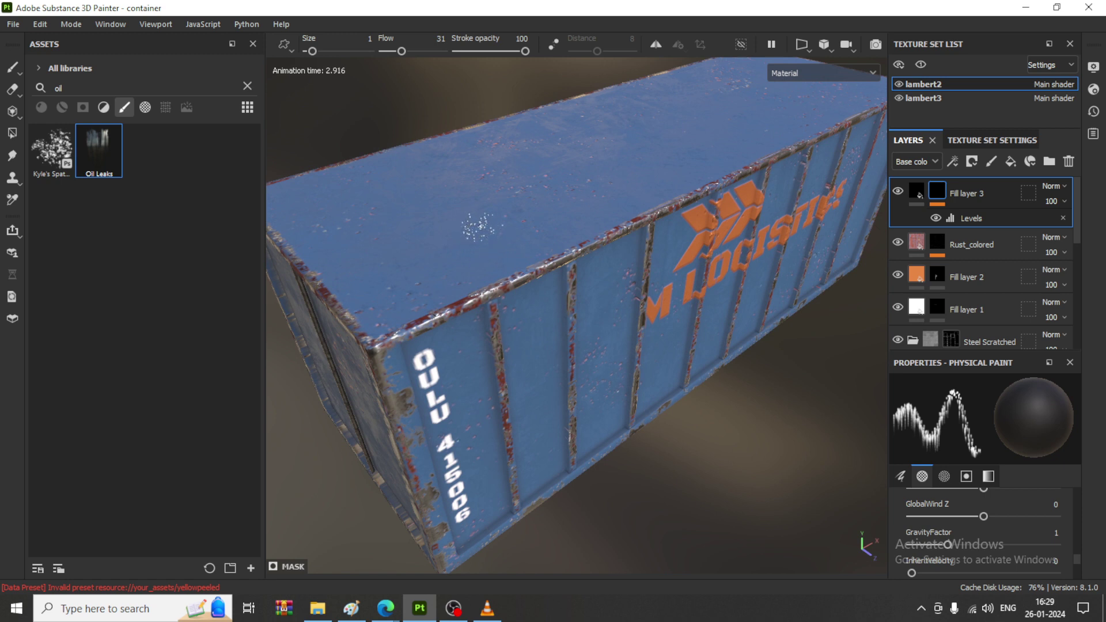
{"action": "right_click_drag", "start_coordinate": [520, 198], "coordinate": [523, 191], "text": "ctrl"}
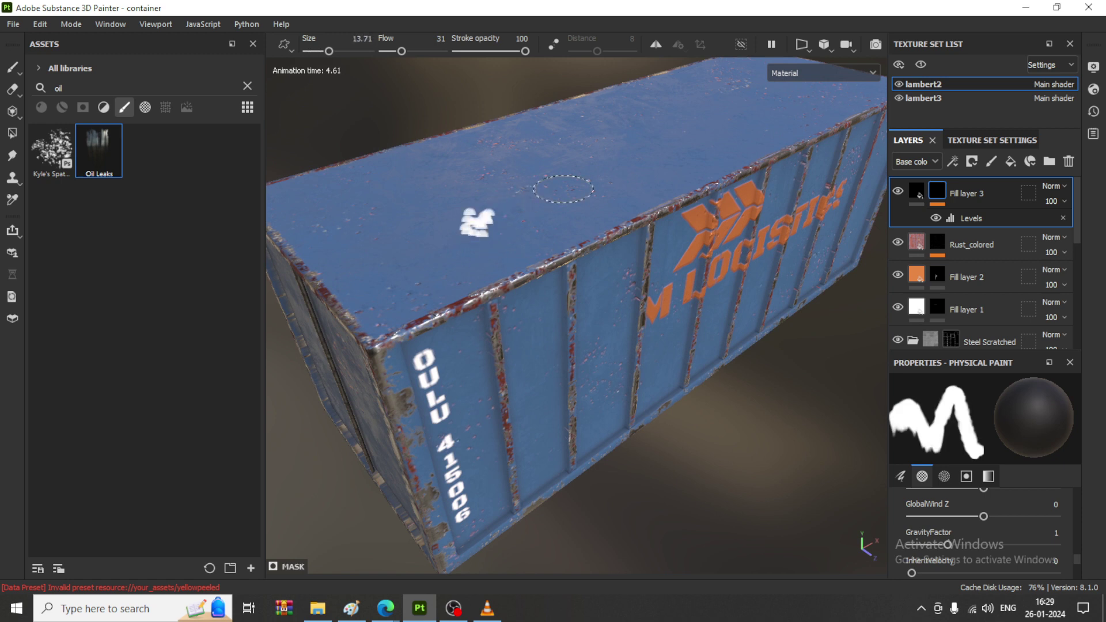
{"action": "left_click_drag", "start_coordinate": [563, 185], "coordinate": [503, 221]}
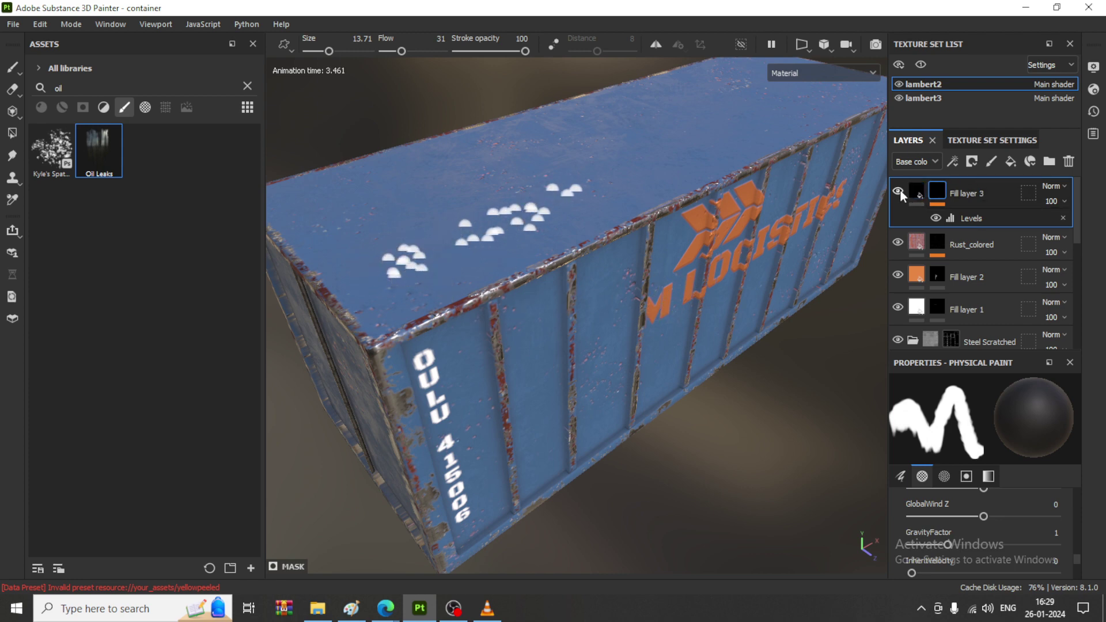
{"action": "left_click_drag", "start_coordinate": [642, 378], "coordinate": [807, 288], "text": "alt"}
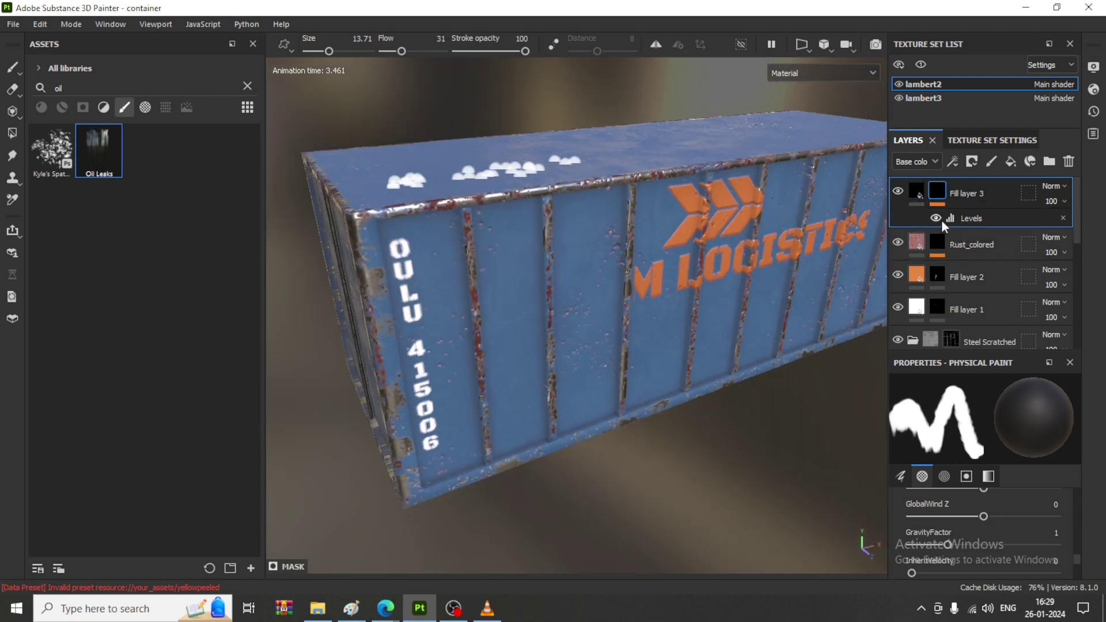
{"action": "key", "text": "Delete"}
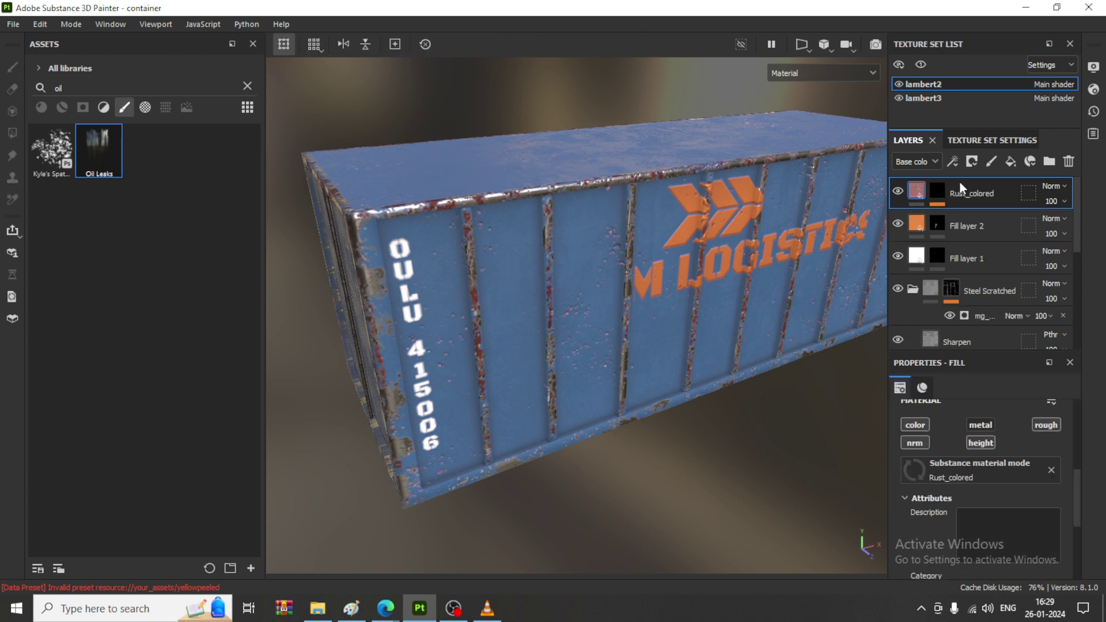
- Add another Rust_colored material layer on top with a black mask
{"action": "left_click", "coordinate": [248, 86]}
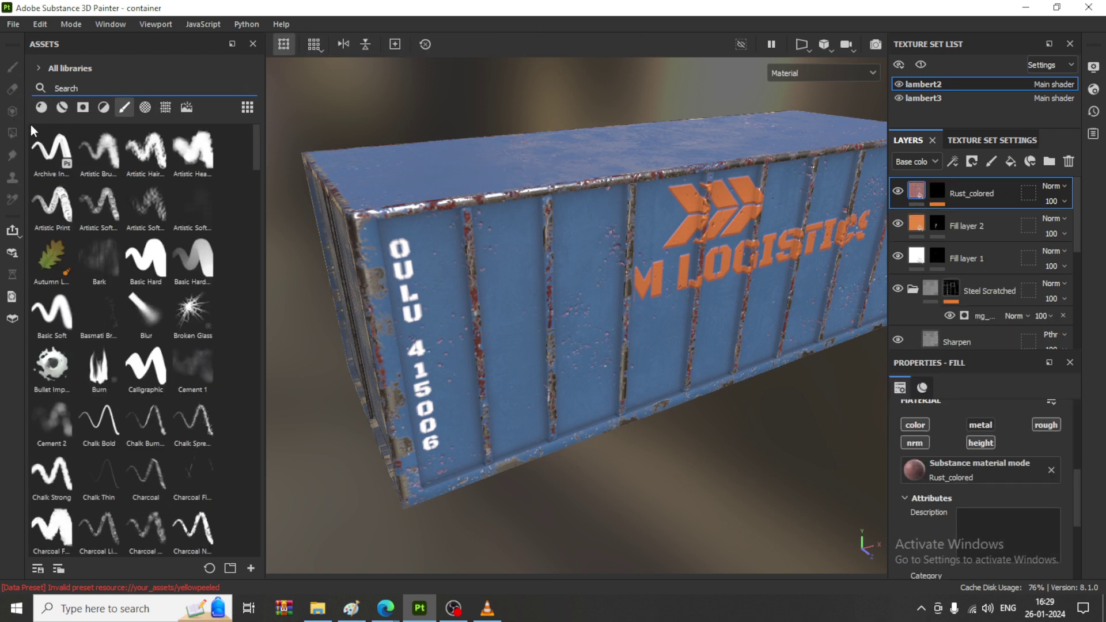
{"action": "left_click", "coordinate": [41, 107]}
{"action": "scroll", "coordinate": [143, 436], "scroll_direction": "down", "scroll_amount": 10}
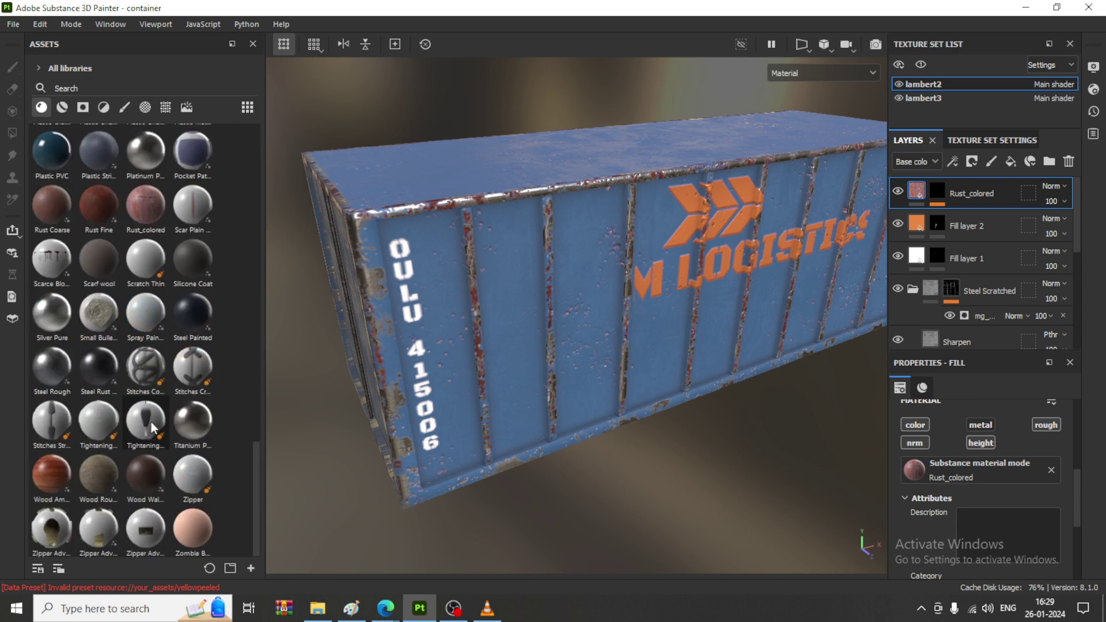
{"action": "left_click_drag", "start_coordinate": [150, 211], "coordinate": [509, 246]}
{"action": "left_click", "coordinate": [976, 161]}
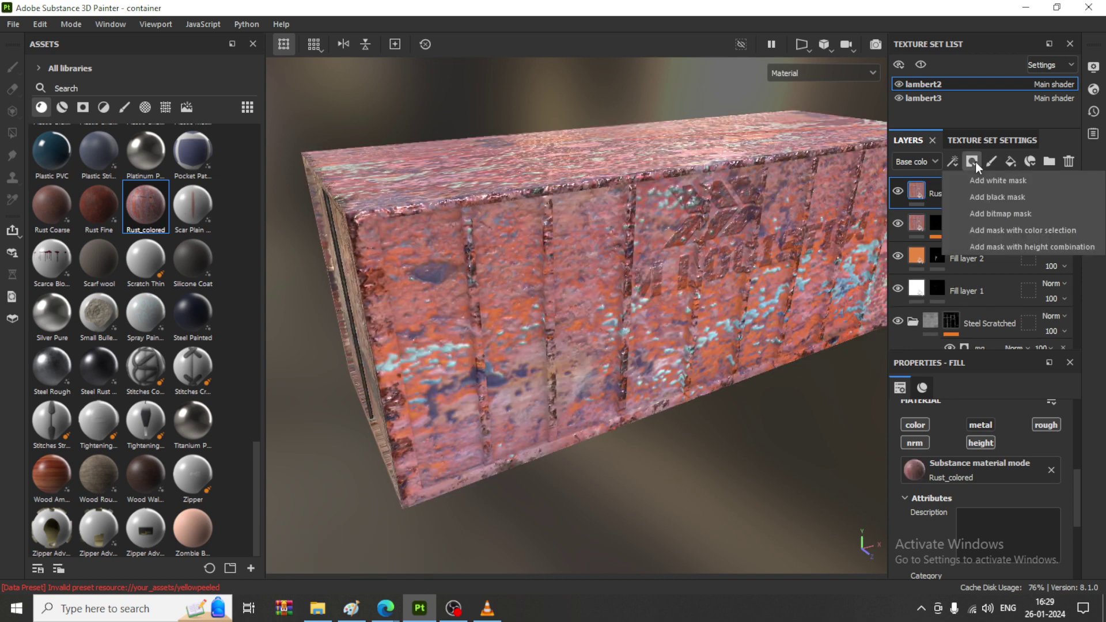
{"action": "left_click", "coordinate": [1014, 194]}
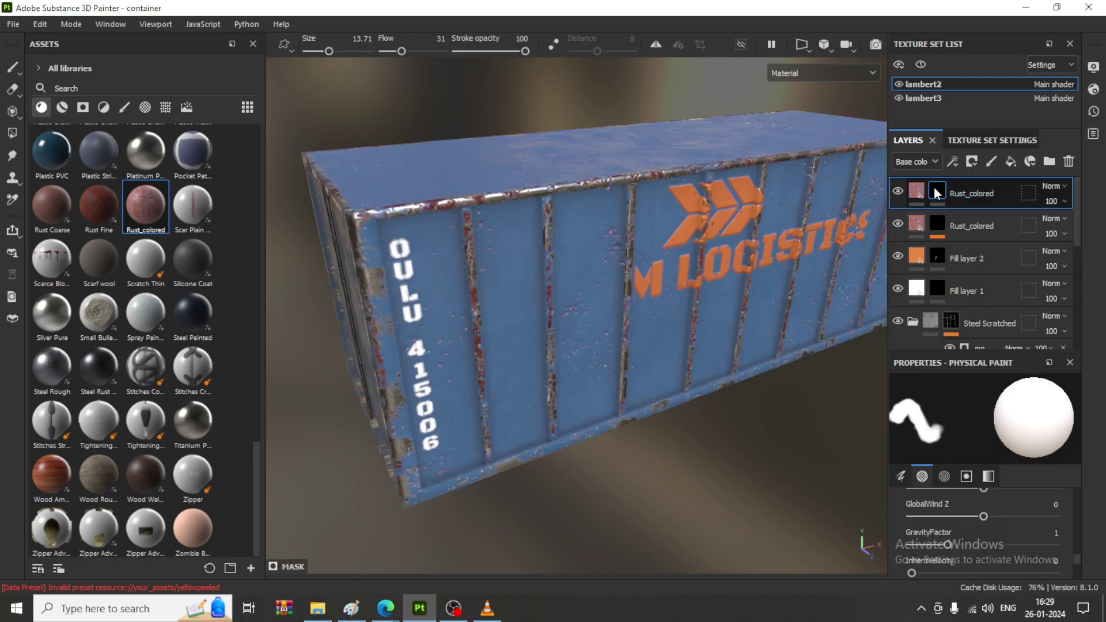
- Filter brushes by 'oil', pick Oil Leaks, then switch to the spatter brush
{"action": "left_click", "coordinate": [124, 107]}
{"action": "left_click", "coordinate": [71, 87]}
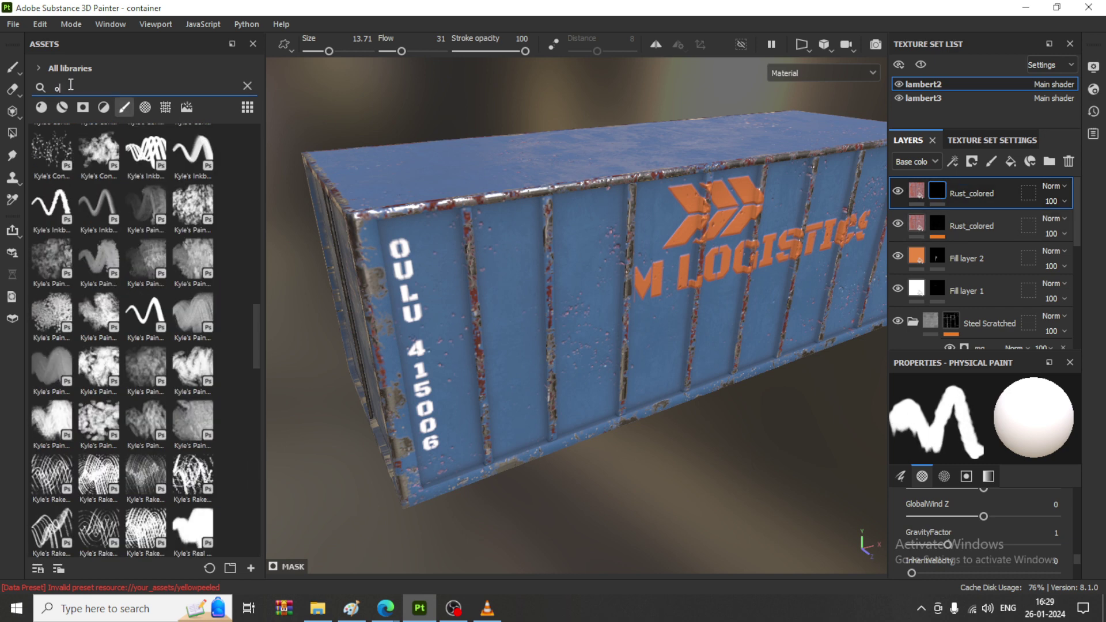
{"action": "type", "text": "oil"}
{"action": "left_click", "coordinate": [102, 144]}
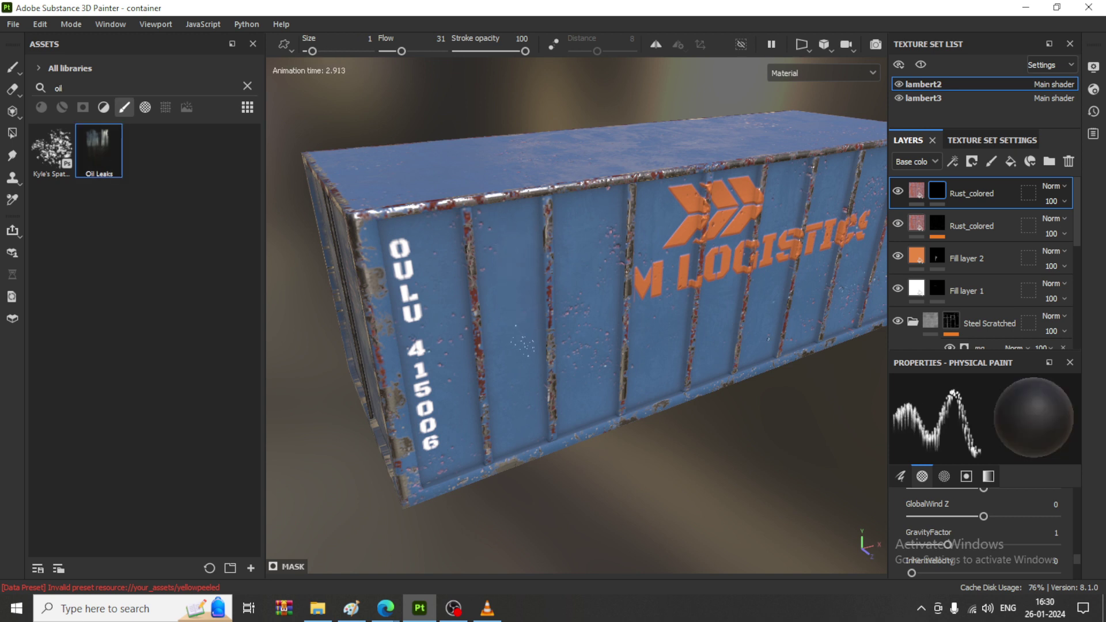
{"action": "left_click", "coordinate": [51, 167]}
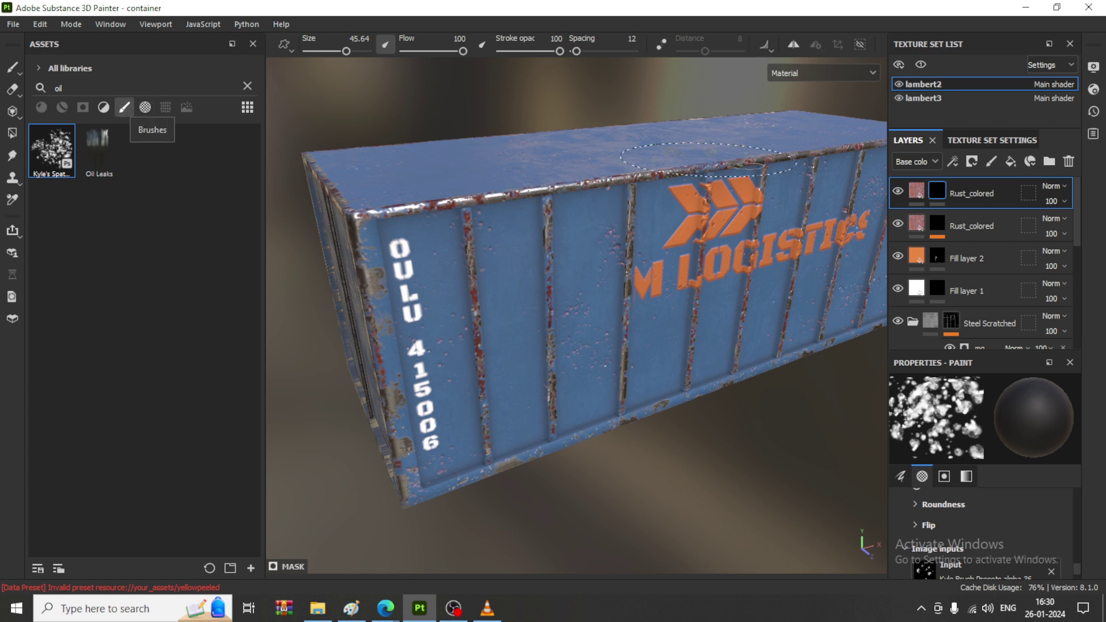
- Replace the duplicate Rust_colored layer with a new paint layer and test, then undo, oil-leak strokes
{"action": "key", "text": "Delete"}
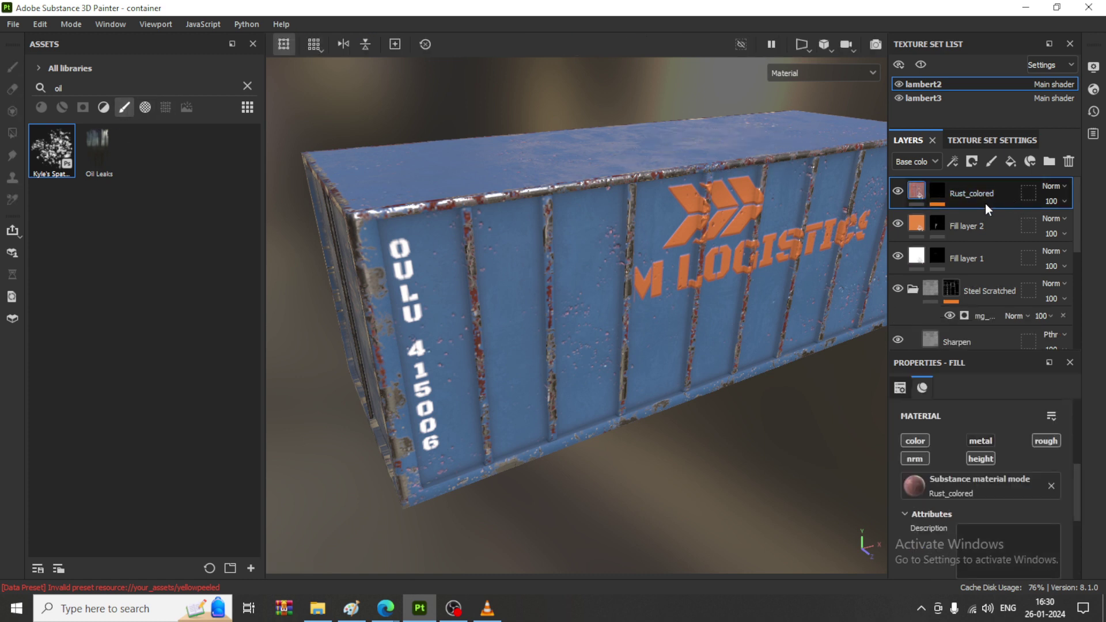
{"action": "left_click", "coordinate": [991, 163]}
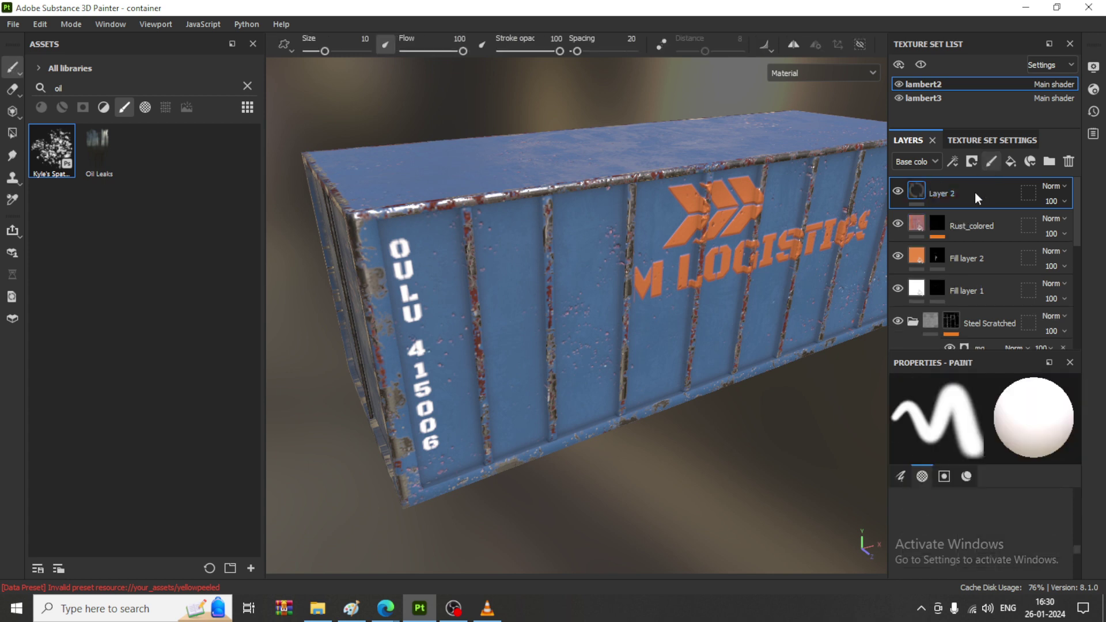
{"action": "left_click_drag", "start_coordinate": [100, 151], "coordinate": [261, 222]}
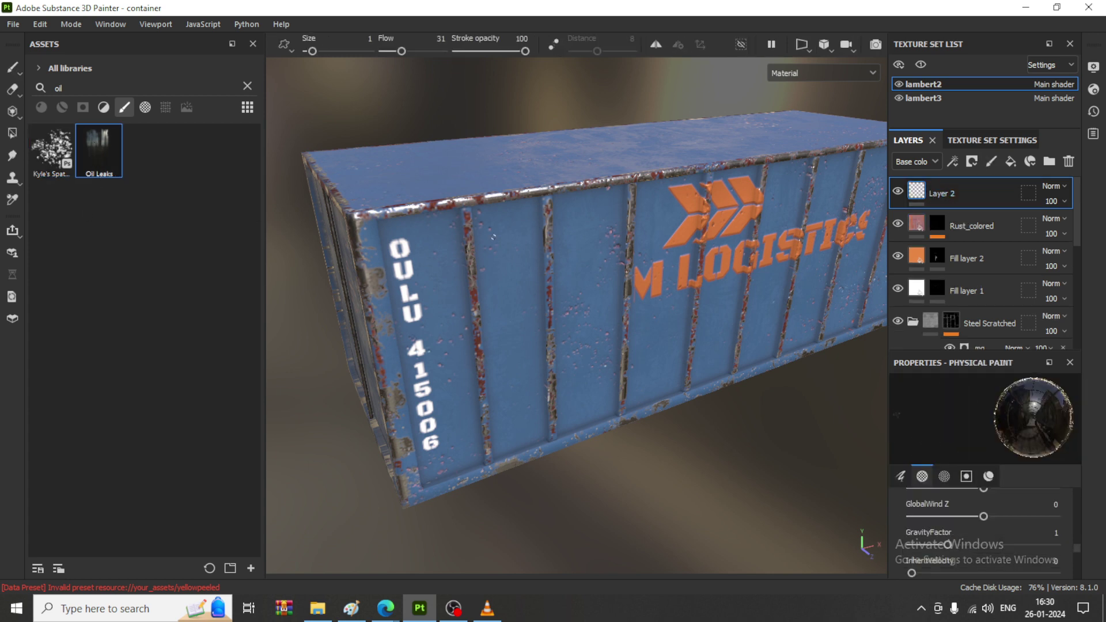
{"action": "left_click", "coordinate": [495, 241]}
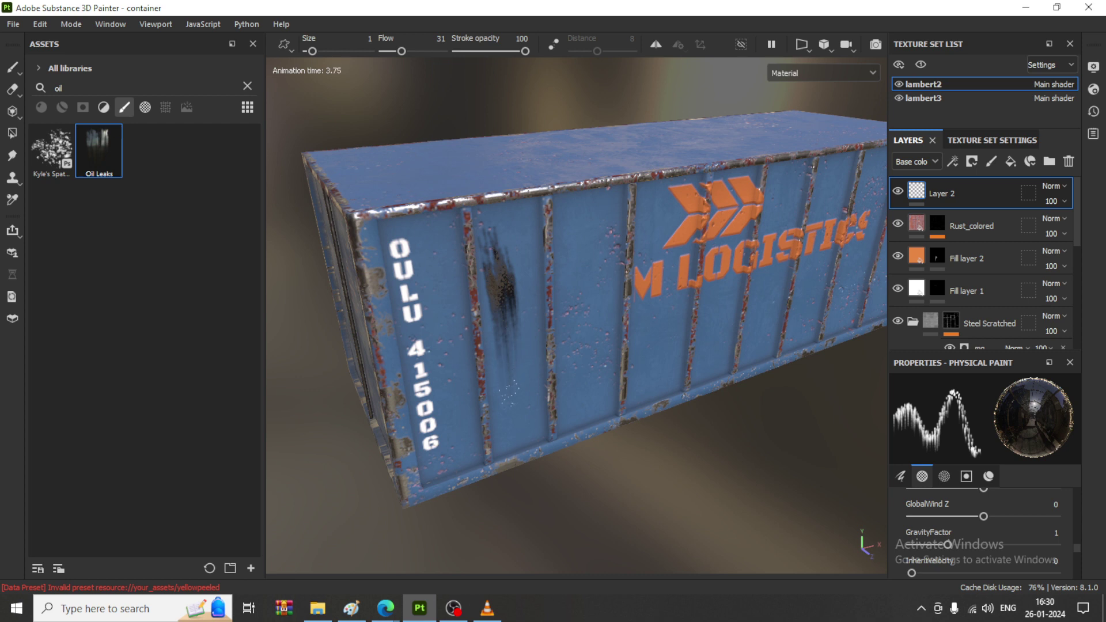
{"action": "key", "text": "ctrl+z"}
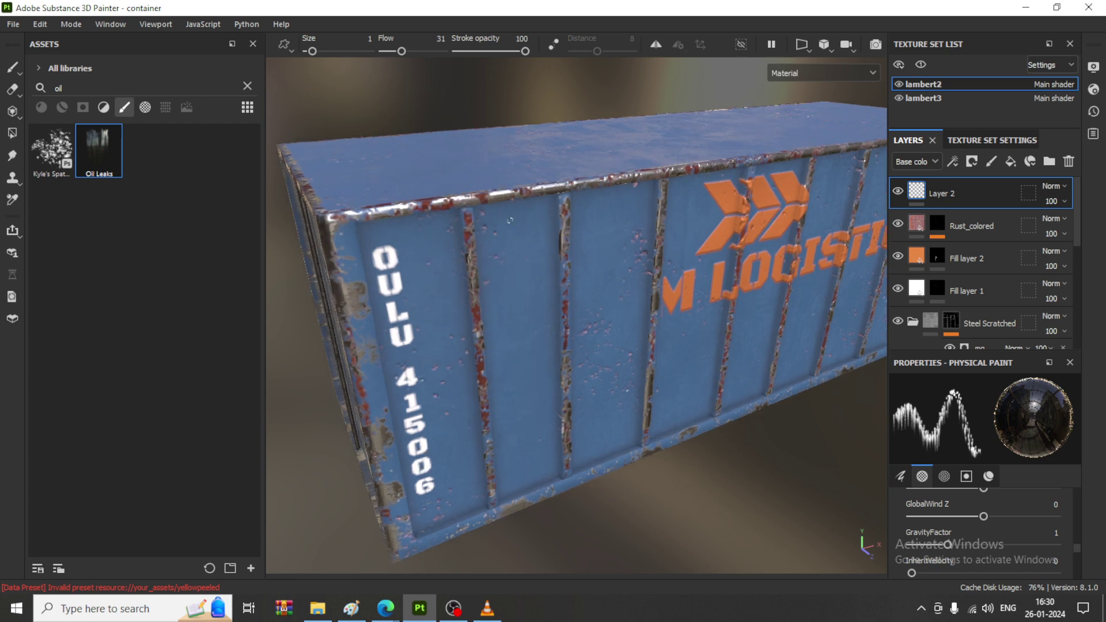
{"action": "mouse_move", "coordinate": [510, 220]}
{"action": "right_mouse_down", "text": "ctrl"}
{"action": "mouse_move", "coordinate": [538, 237]}
{"action": "mouse_move", "coordinate": [522, 248]}
{"action": "right_mouse_up", "text": "ctrl"}
{"action": "left_click_drag", "start_coordinate": [513, 254], "coordinate": [515, 264]}
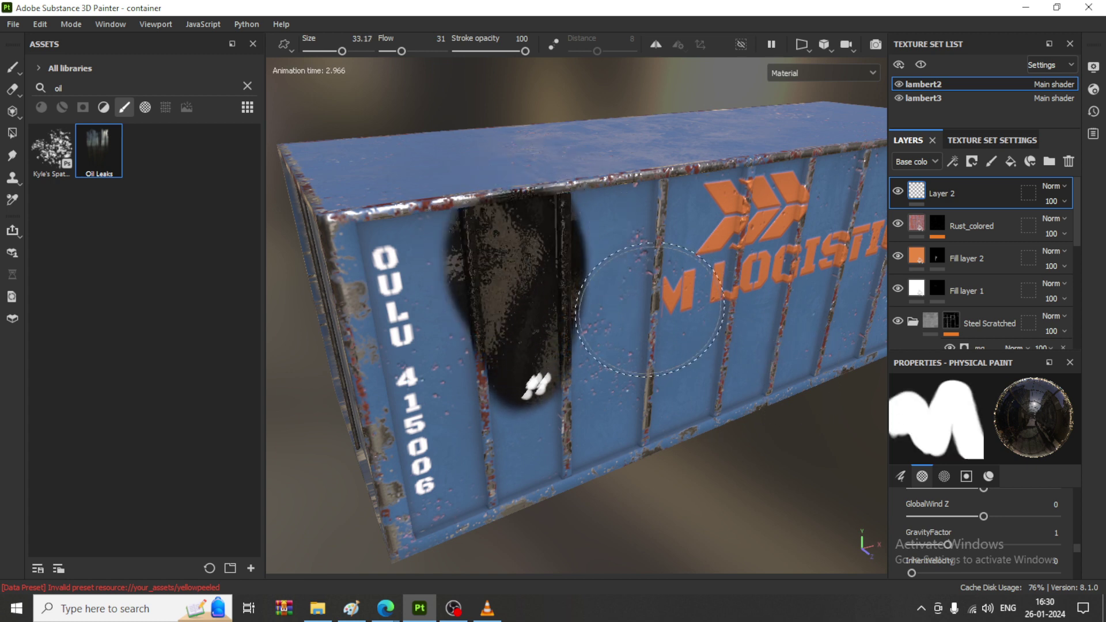
{"action": "left_click_drag", "start_coordinate": [649, 310], "coordinate": [577, 340], "text": "alt"}
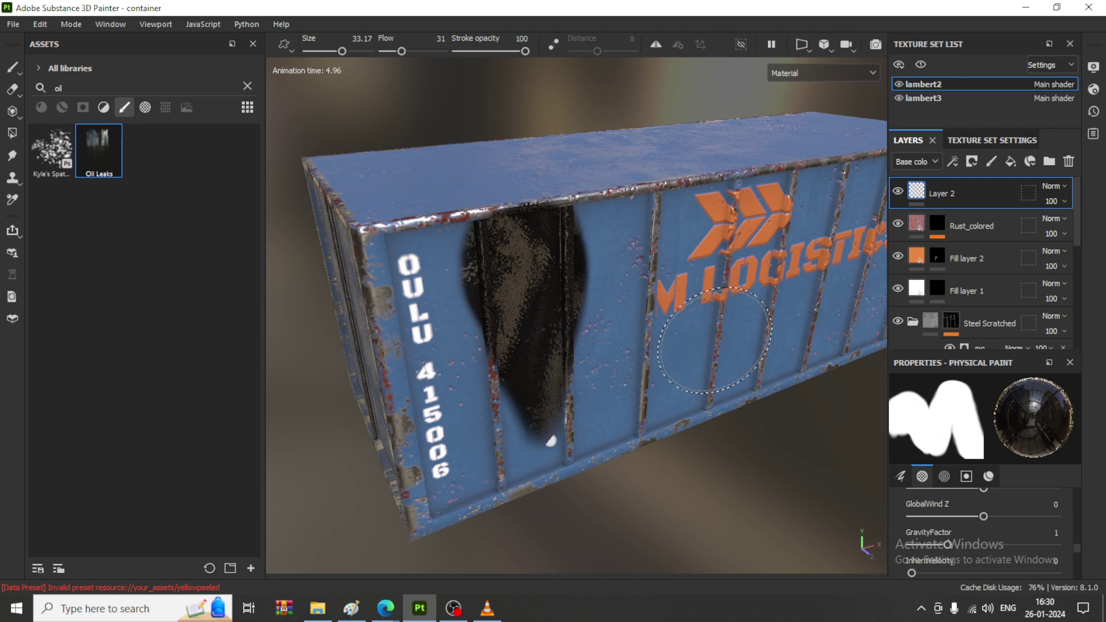
{"action": "key", "text": "ctrl+z"}
{"action": "left_click_drag", "start_coordinate": [741, 334], "coordinate": [415, 323], "text": "alt"}
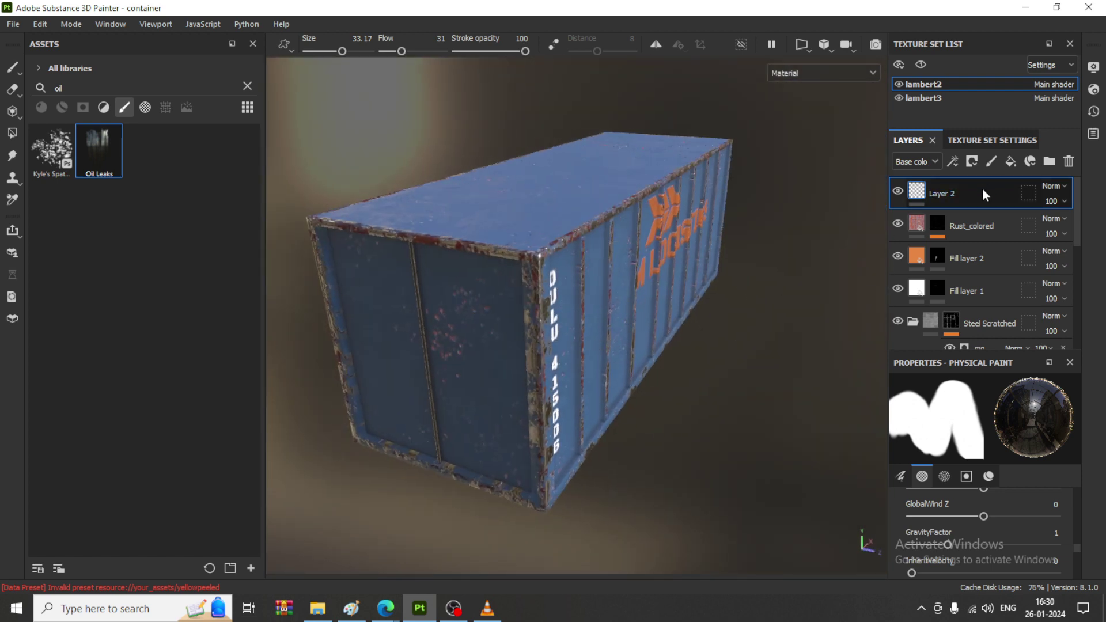
- Shrink the Oil Leaks brush to about 6 and dab drips along the bottom corners
{"action": "mouse_move", "coordinate": [596, 321]}
{"action": "right_mouse_down", "text": "ctrl"}
{"action": "mouse_move", "coordinate": [571, 321]}
{"action": "mouse_move", "coordinate": [582, 321]}
{"action": "right_mouse_up", "text": "ctrl"}
{"action": "left_click_drag", "start_coordinate": [579, 314], "coordinate": [514, 379], "text": "alt"}
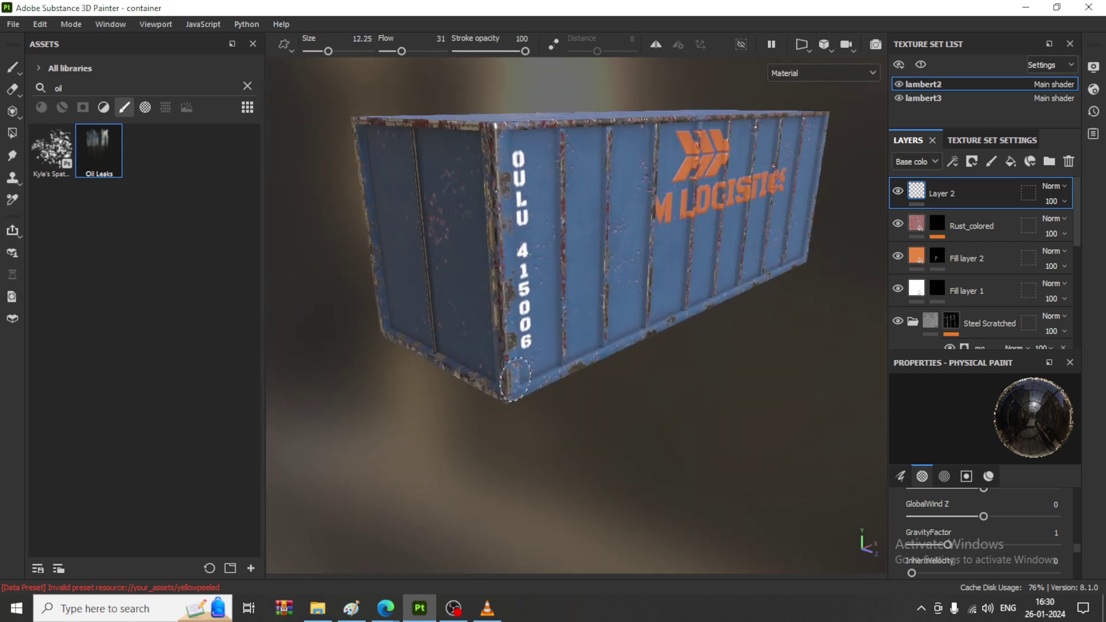
{"action": "left_click", "coordinate": [515, 379]}
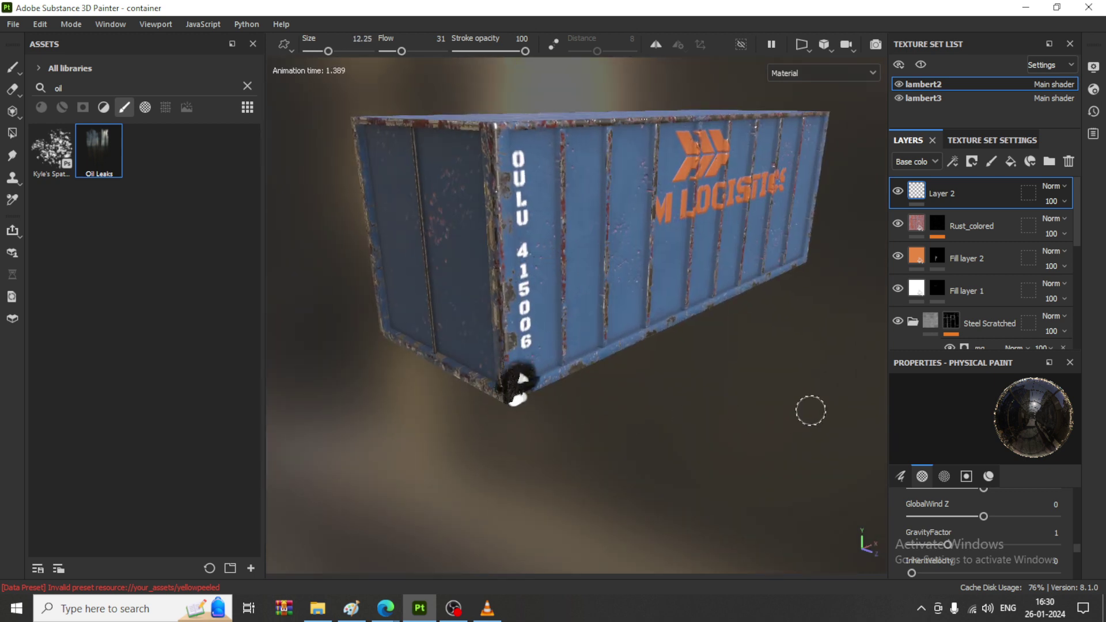
{"action": "right_click_drag", "start_coordinate": [567, 321], "coordinate": [556, 321], "text": "ctrl"}
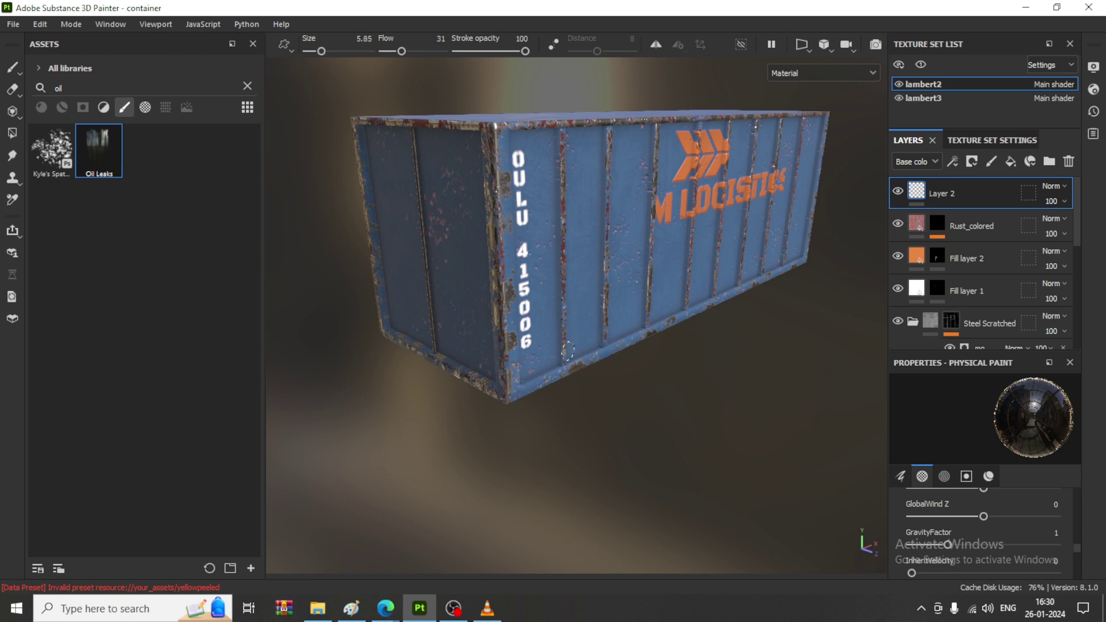
{"action": "left_click", "coordinate": [568, 350]}
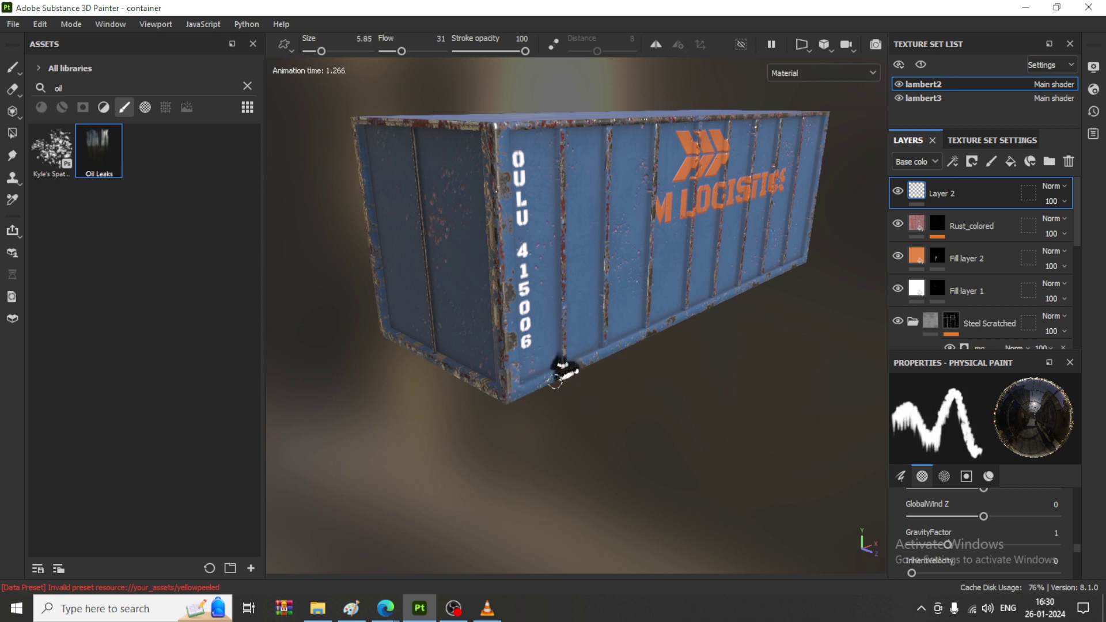
{"action": "left_click", "coordinate": [497, 376]}
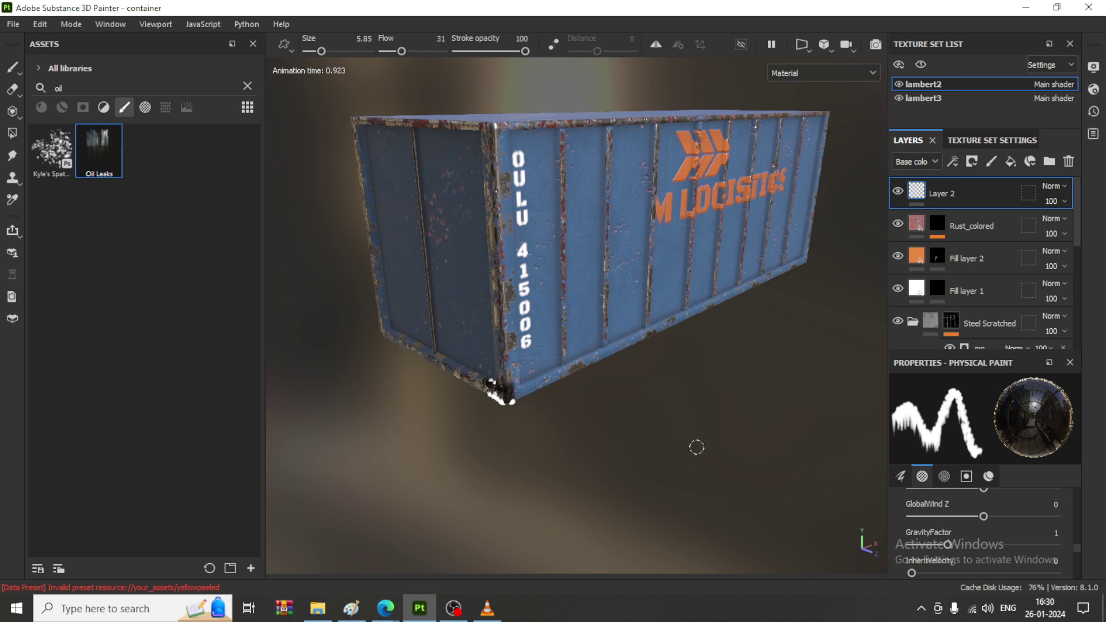
{"action": "left_click", "coordinate": [386, 327]}
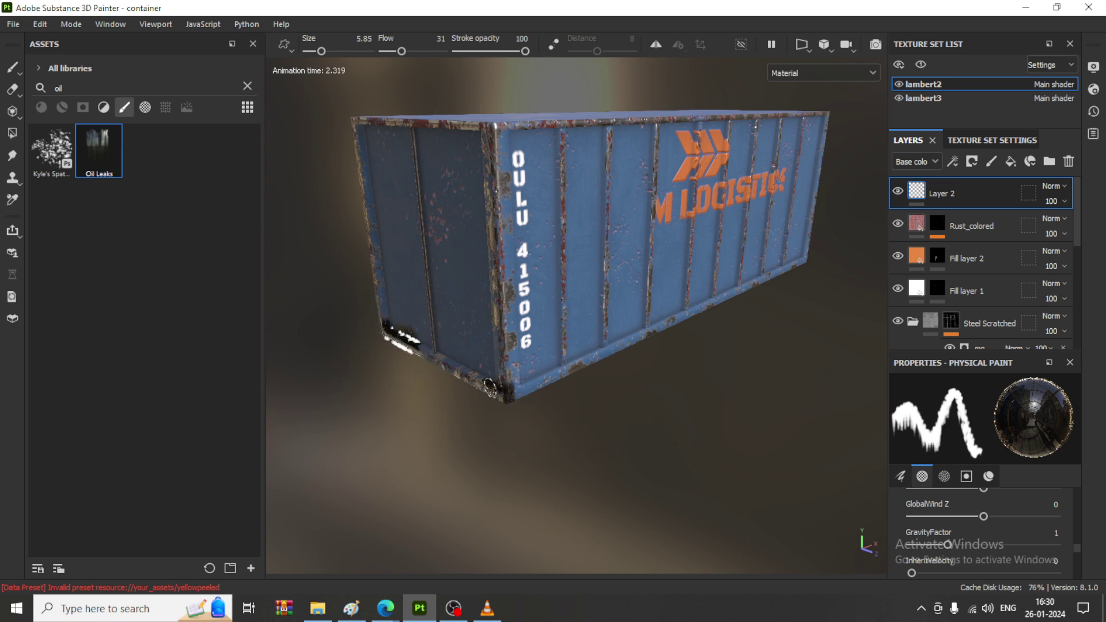
{"action": "left_click", "coordinate": [488, 385]}
{"action": "scroll", "coordinate": [786, 385], "scroll_direction": "up", "scroll_amount": 3}
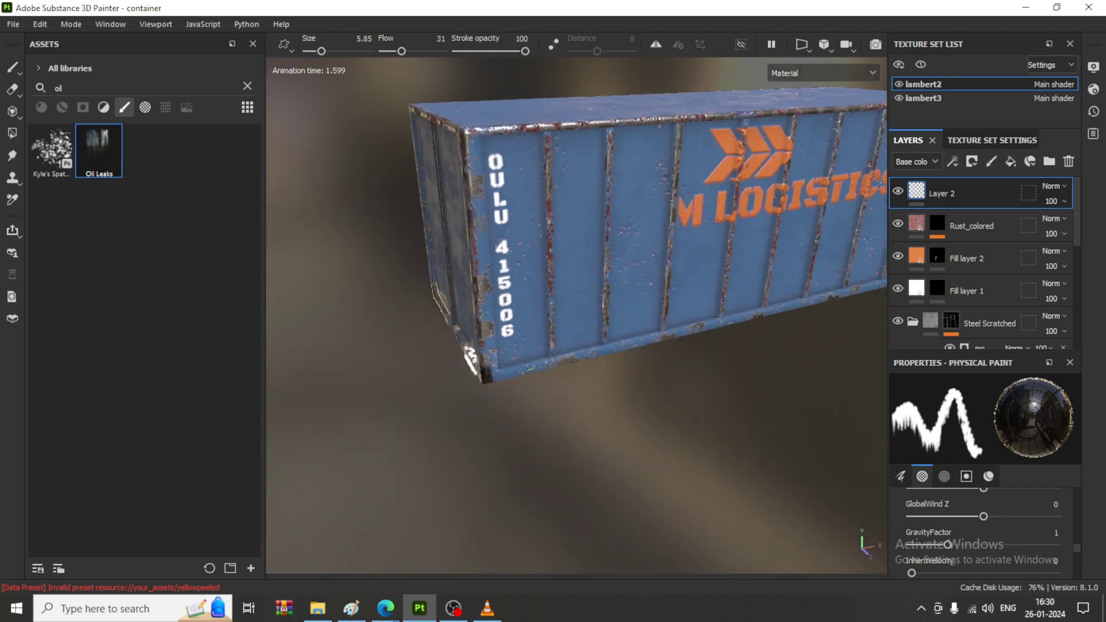
- Try an oil leak from the end door's top seam, then undo it
{"action": "middle_click_drag", "start_coordinate": [634, 346], "coordinate": [442, 366]}
{"action": "scroll", "coordinate": [607, 254], "scroll_direction": "up", "scroll_amount": 5}
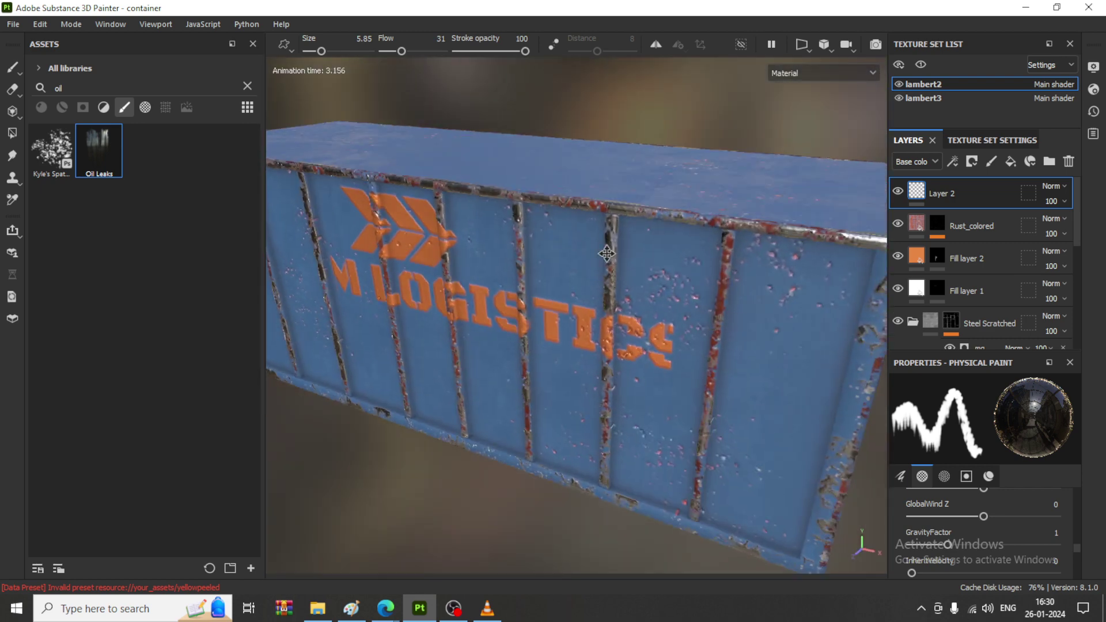
{"action": "left_click_drag", "start_coordinate": [607, 254], "coordinate": [733, 328], "text": "alt"}
{"action": "scroll", "coordinate": [670, 300], "scroll_direction": "down", "scroll_amount": 3}
{"action": "scroll", "coordinate": [734, 329], "scroll_direction": "down", "scroll_amount": 2}
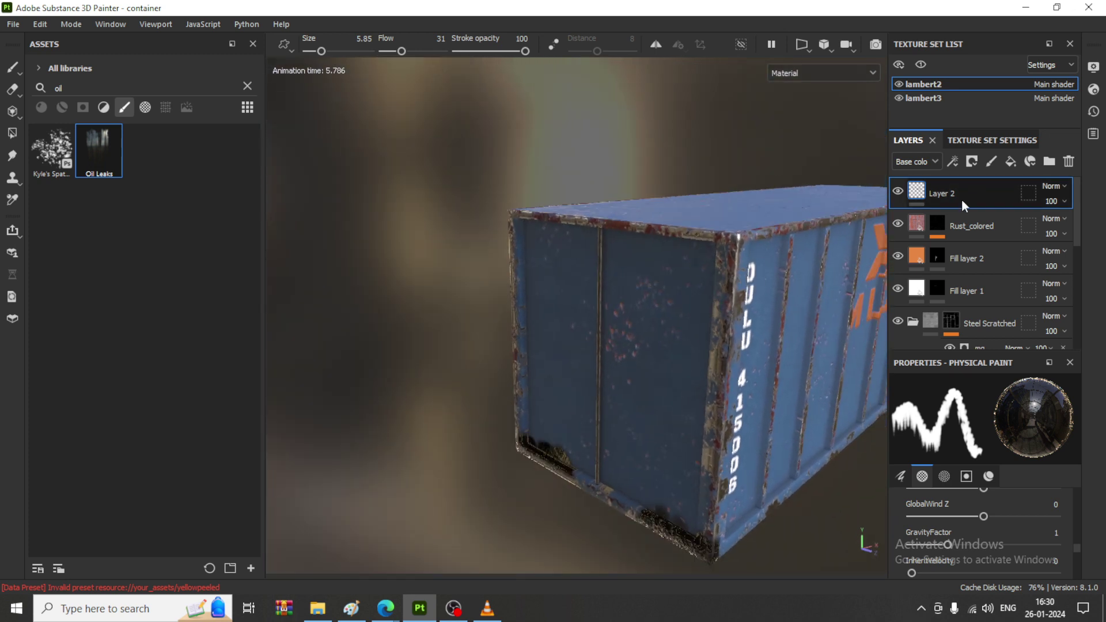
{"action": "left_click", "coordinate": [598, 235]}
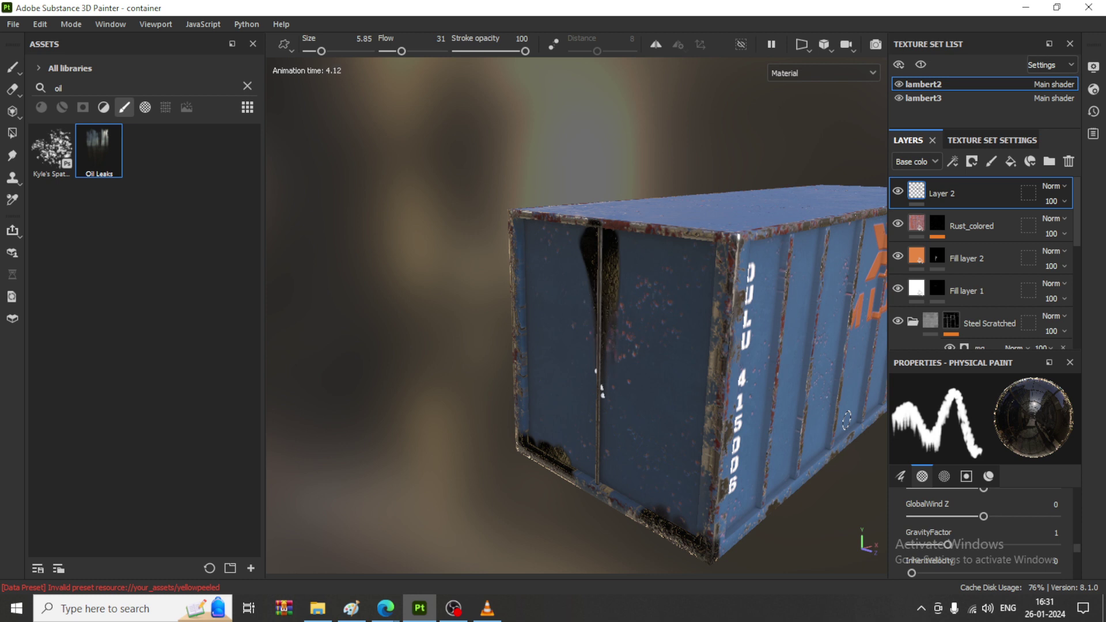
{"action": "key", "text": "ctrl+z"}
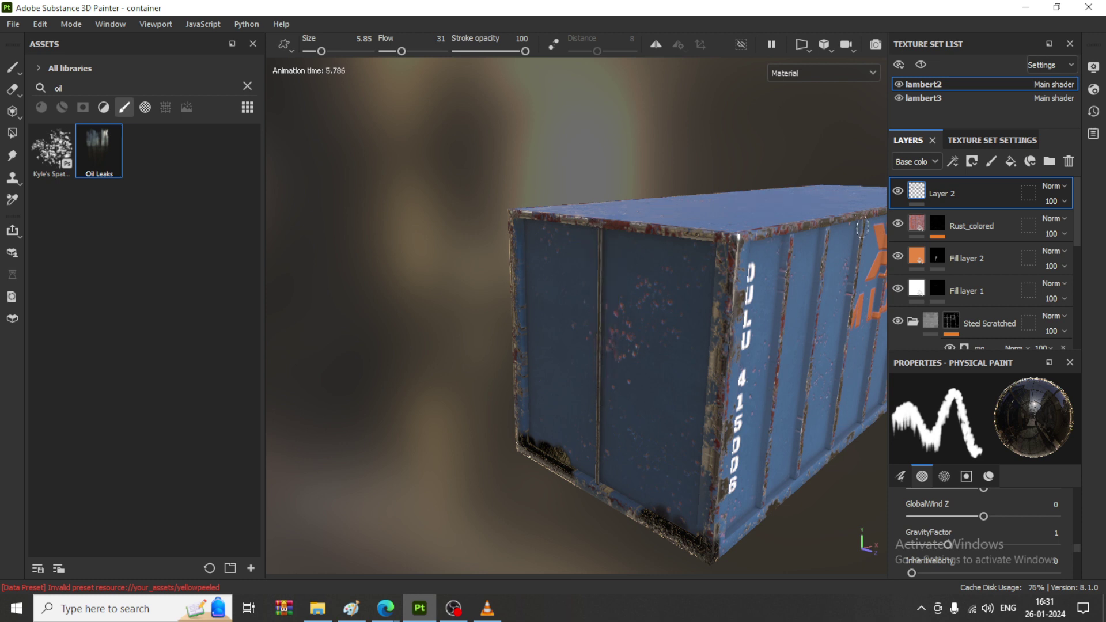
- Toggle lambert2's visibility off and on, then switch to the lambert3 texture set
{"action": "left_click", "coordinate": [900, 85]}
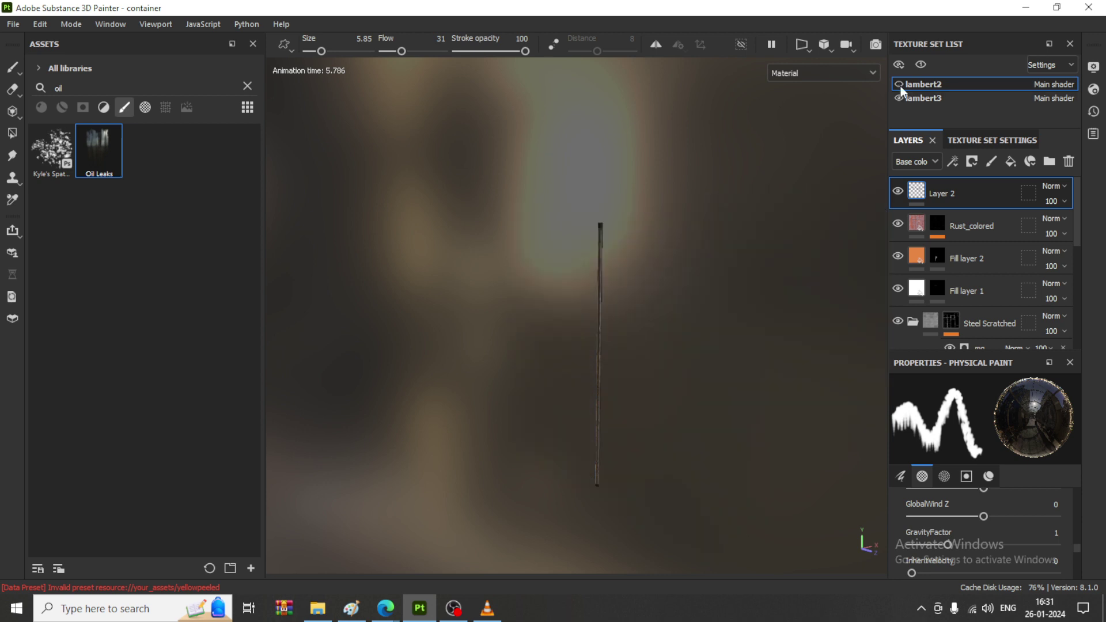
{"action": "left_click", "coordinate": [900, 84]}
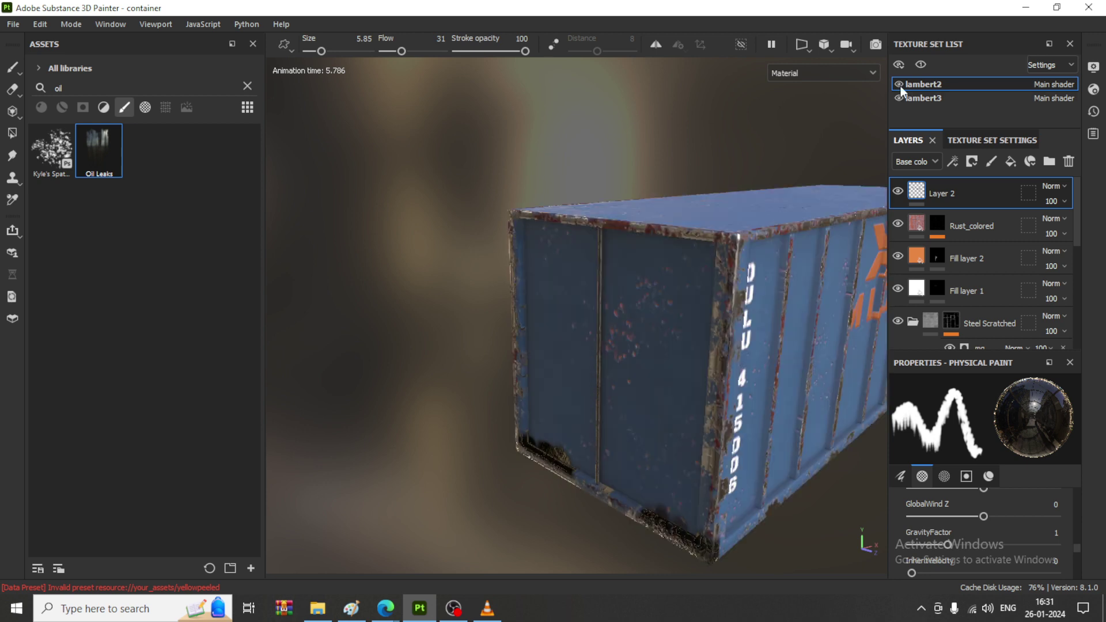
{"action": "left_click", "coordinate": [938, 98]}
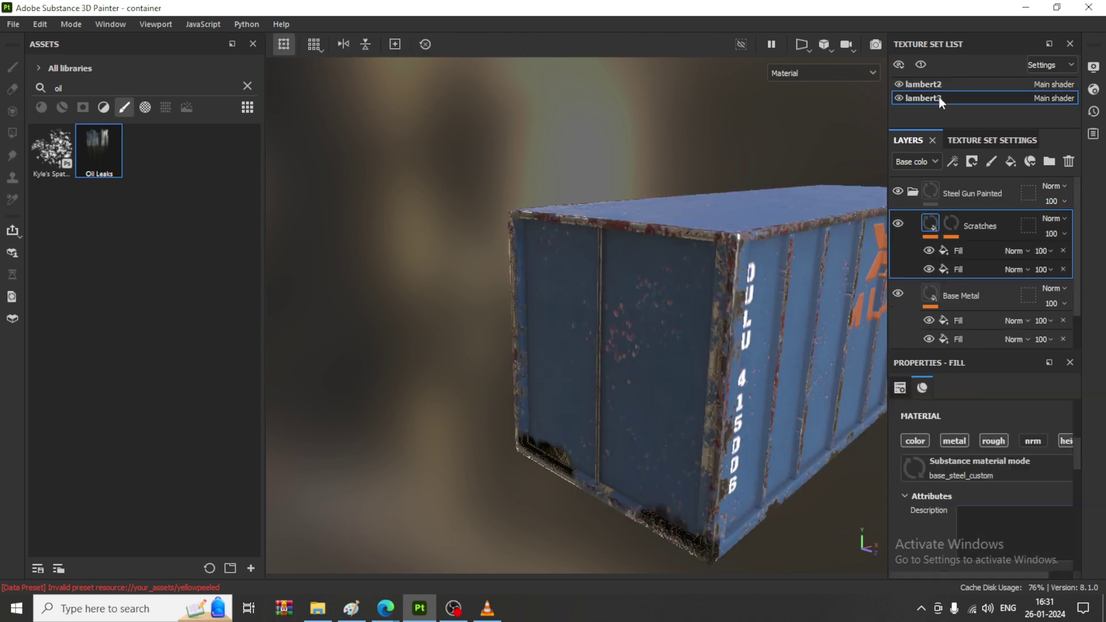
- Collapse the Steel Gun Painted folder and add a new Layer 2 at the top of lambert3's stack
{"action": "left_click", "coordinate": [914, 194]}
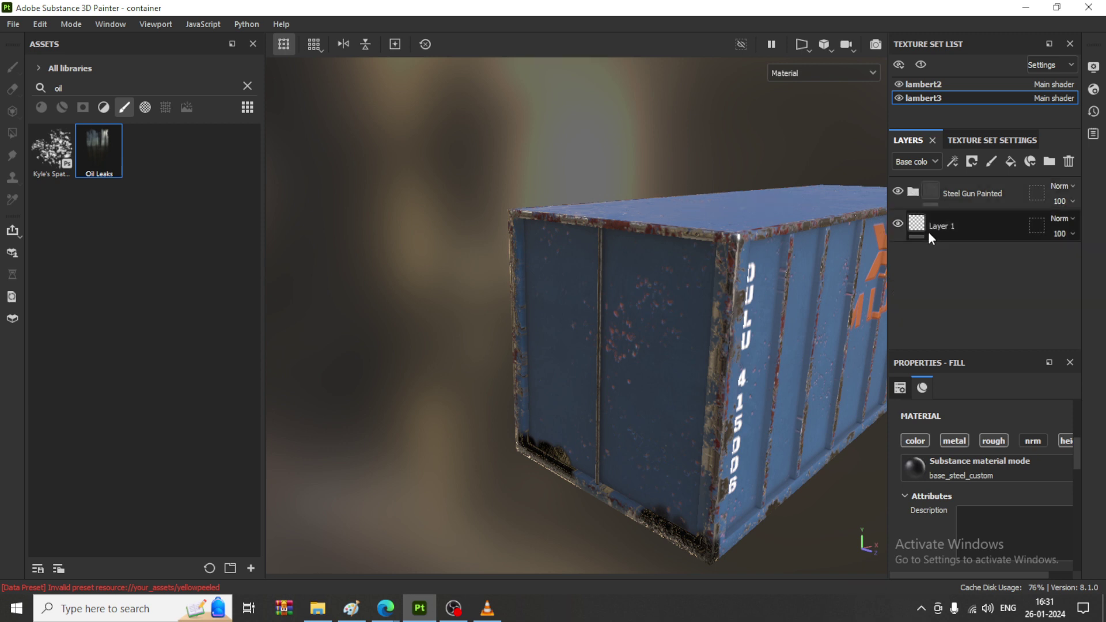
{"action": "left_click", "coordinate": [991, 161]}
{"action": "left_click_drag", "start_coordinate": [962, 233], "coordinate": [961, 187]}
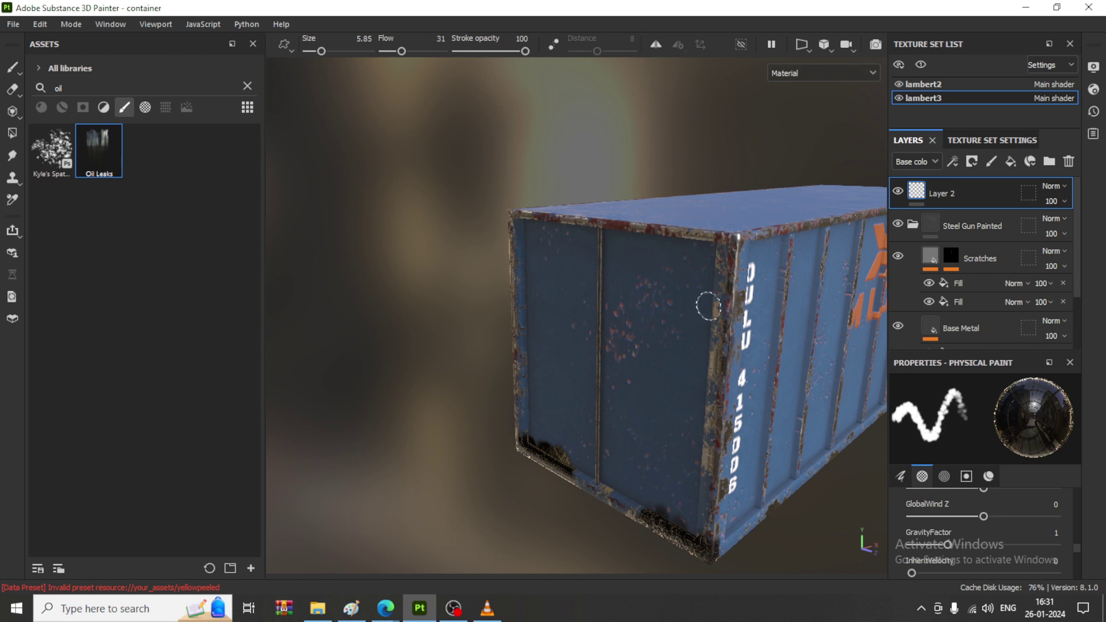
- Paint an Oil Leaks streak down the door seam, then return to the lambert2 texture set
{"action": "left_click_drag", "start_coordinate": [593, 248], "coordinate": [600, 260]}
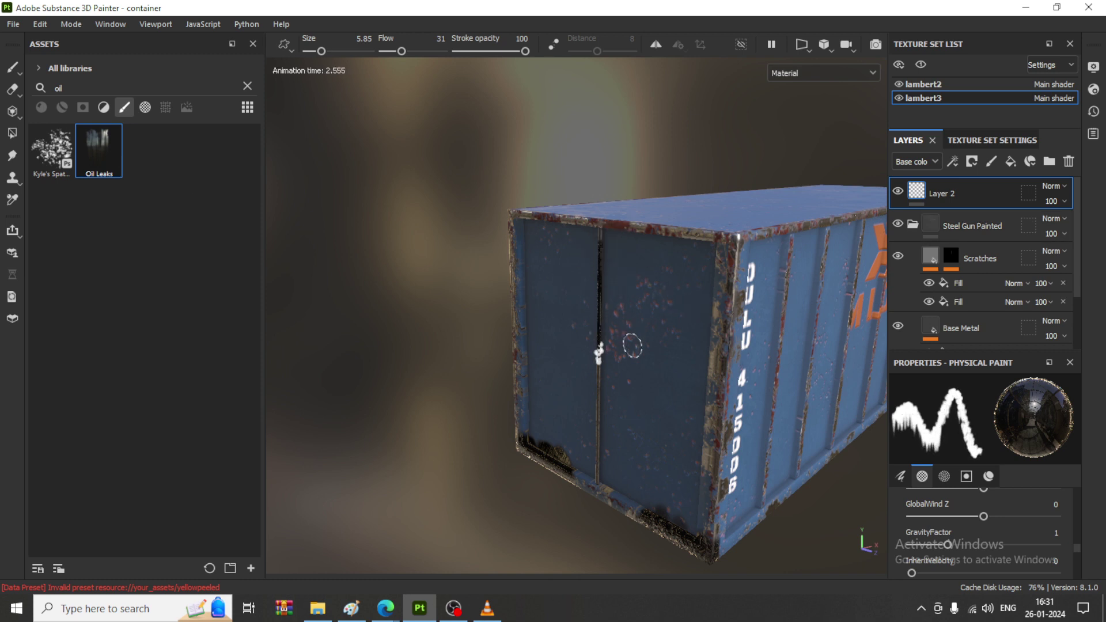
{"action": "scroll", "coordinate": [662, 368], "scroll_direction": "up", "scroll_amount": 5}
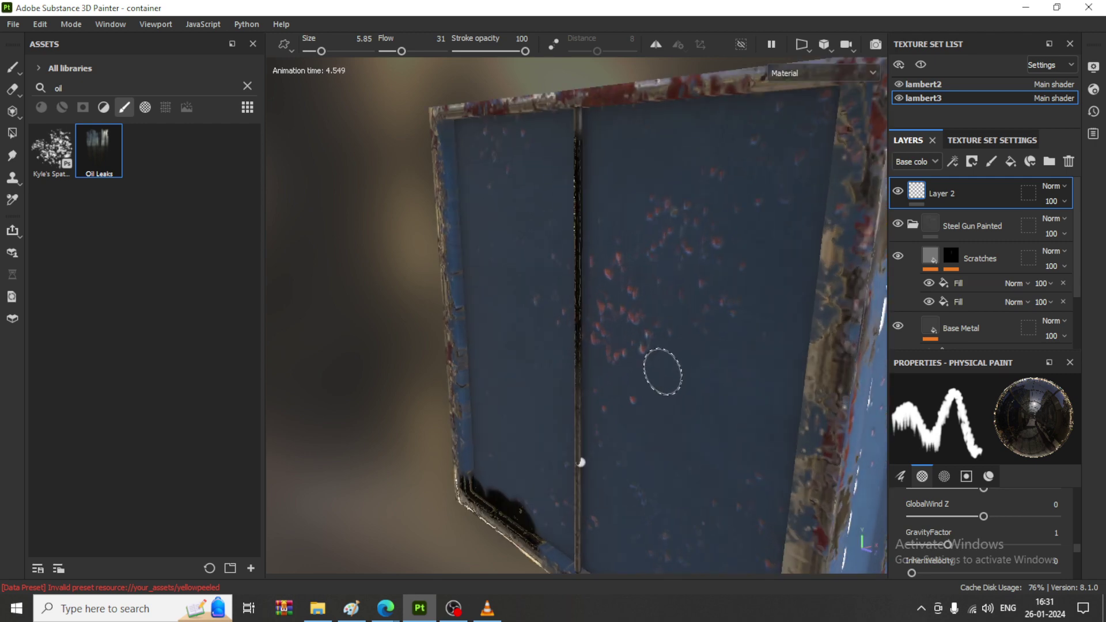
{"action": "scroll", "coordinate": [662, 372], "scroll_direction": "down", "scroll_amount": 3}
{"action": "mouse_move", "coordinate": [662, 341]}
{"action": "left_mouse_down", "text": "alt"}
{"action": "mouse_move", "coordinate": [519, 345]}
{"action": "mouse_move", "coordinate": [487, 403]}
{"action": "mouse_move", "coordinate": [491, 439]}
{"action": "mouse_move", "coordinate": [599, 403]}
{"action": "left_mouse_up", "text": "alt"}
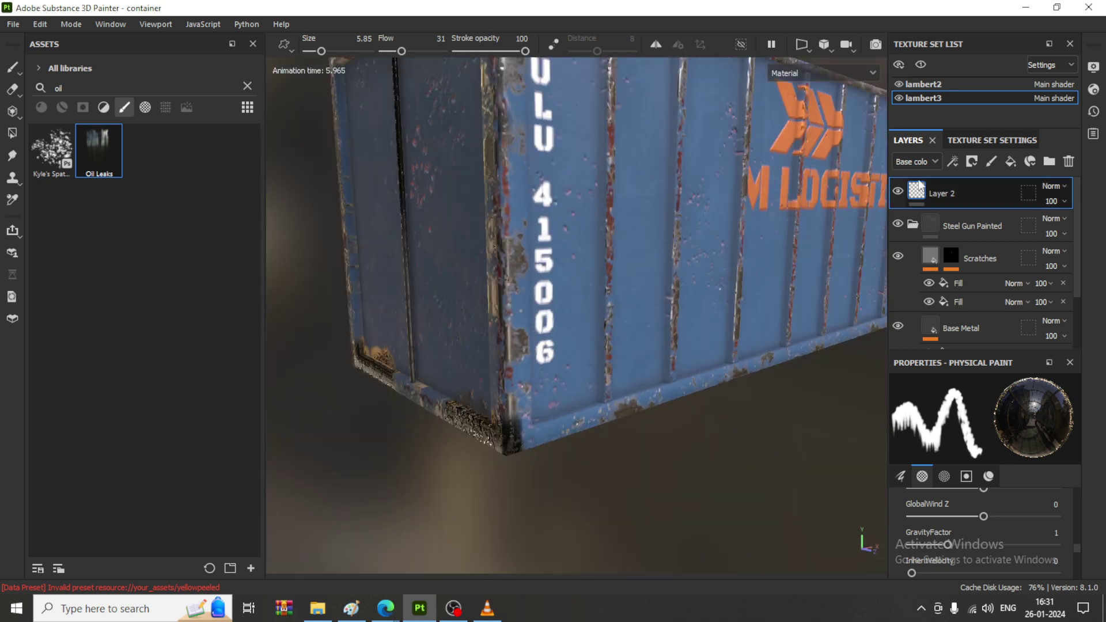
{"action": "left_click", "coordinate": [936, 84]}
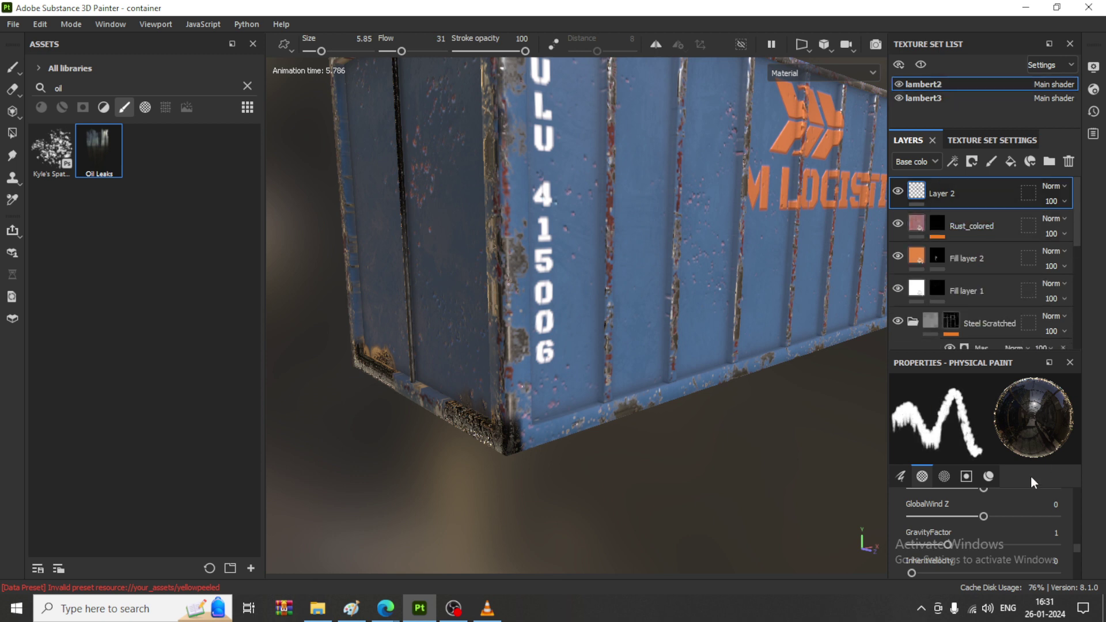
- Drip oil along the container's bottom edge and down a rib beside the logo
{"action": "left_click", "coordinate": [736, 385]}
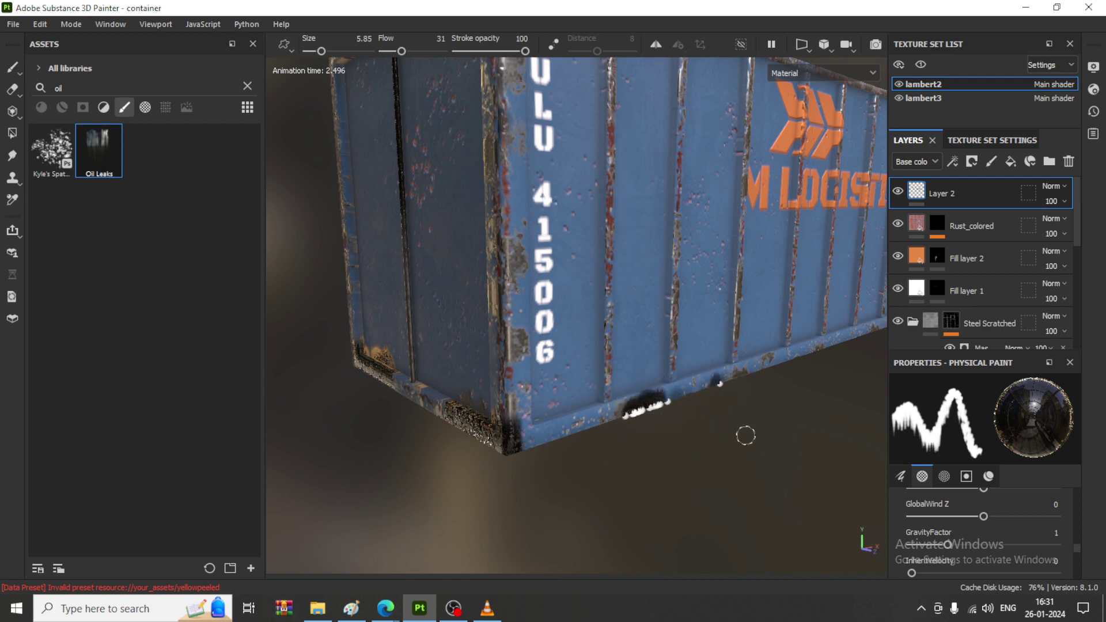
{"action": "left_click_drag", "start_coordinate": [593, 447], "coordinate": [517, 246], "text": "alt"}
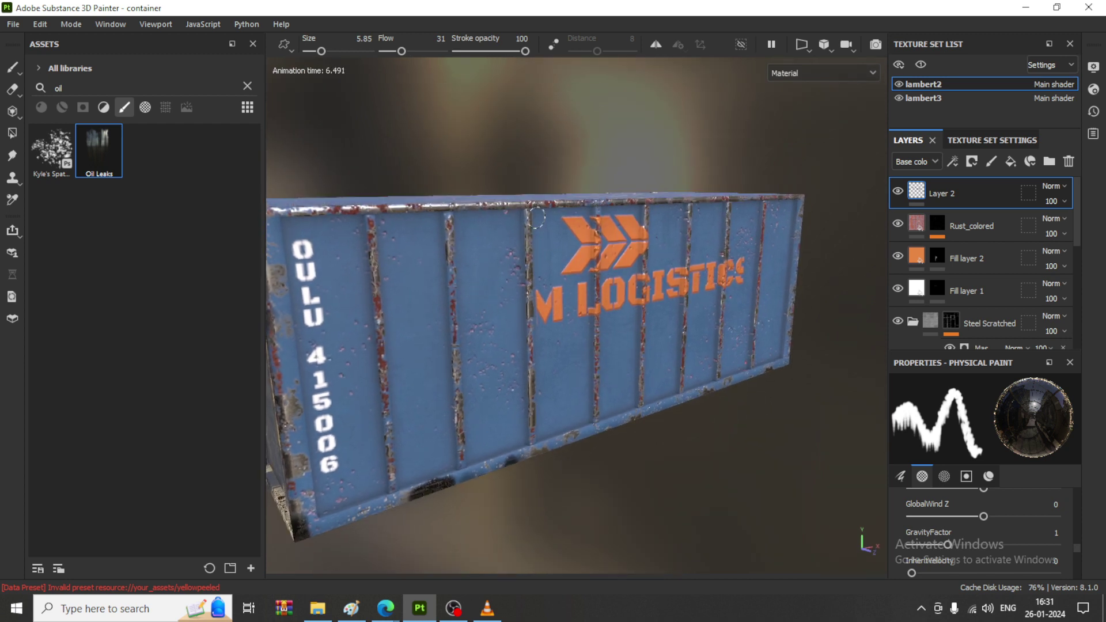
{"action": "left_click", "coordinate": [530, 273]}
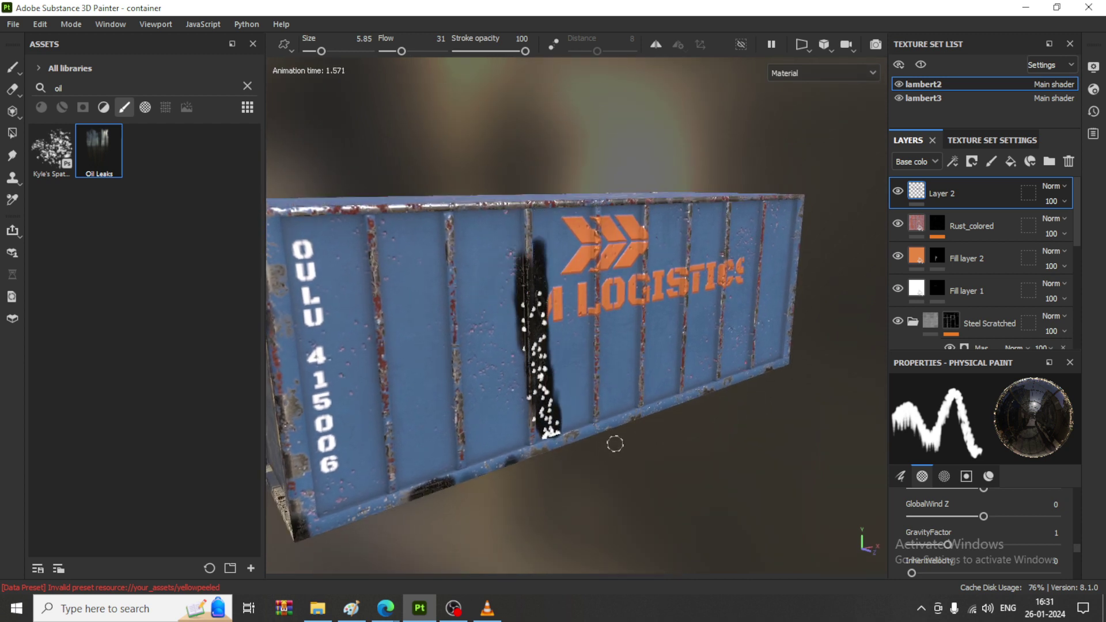
{"action": "scroll", "coordinate": [541, 311], "scroll_direction": "up", "scroll_amount": 1}
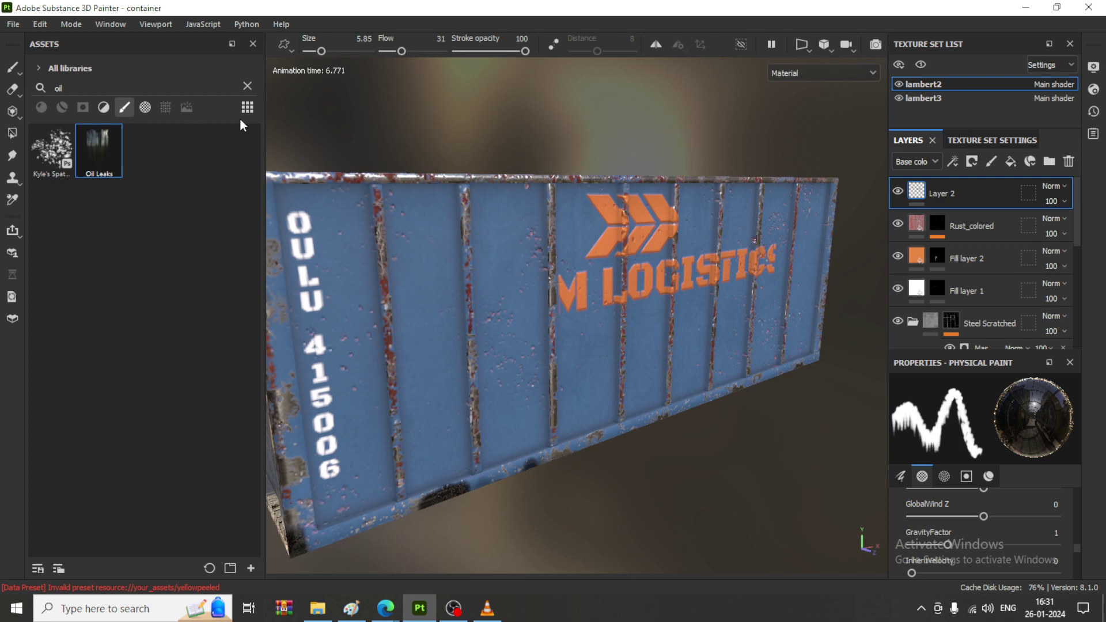
- Clear the 'oil' Assets search so the full brush library is listed
{"action": "left_click", "coordinate": [247, 86]}
{"action": "scroll", "coordinate": [584, 340], "scroll_direction": "down", "scroll_amount": 2}
{"action": "left_click_drag", "start_coordinate": [564, 361], "coordinate": [640, 388], "text": "alt"}
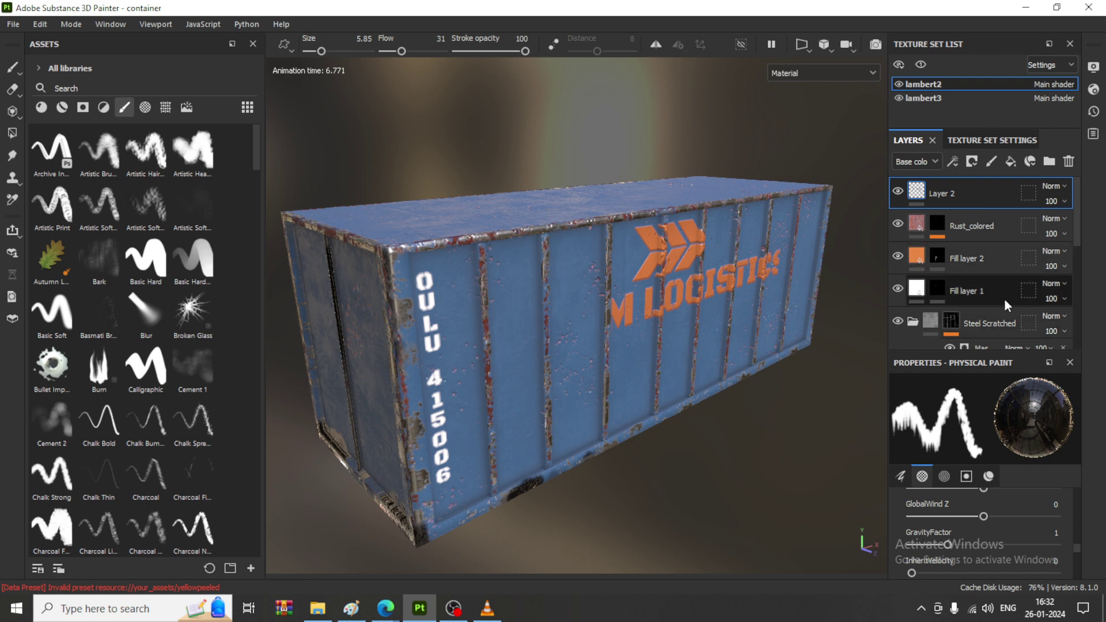
- Add Fill layer 3 above Layer 2 and give it a black mask
{"action": "left_click", "coordinate": [1010, 163]}
{"action": "left_click", "coordinate": [972, 161]}
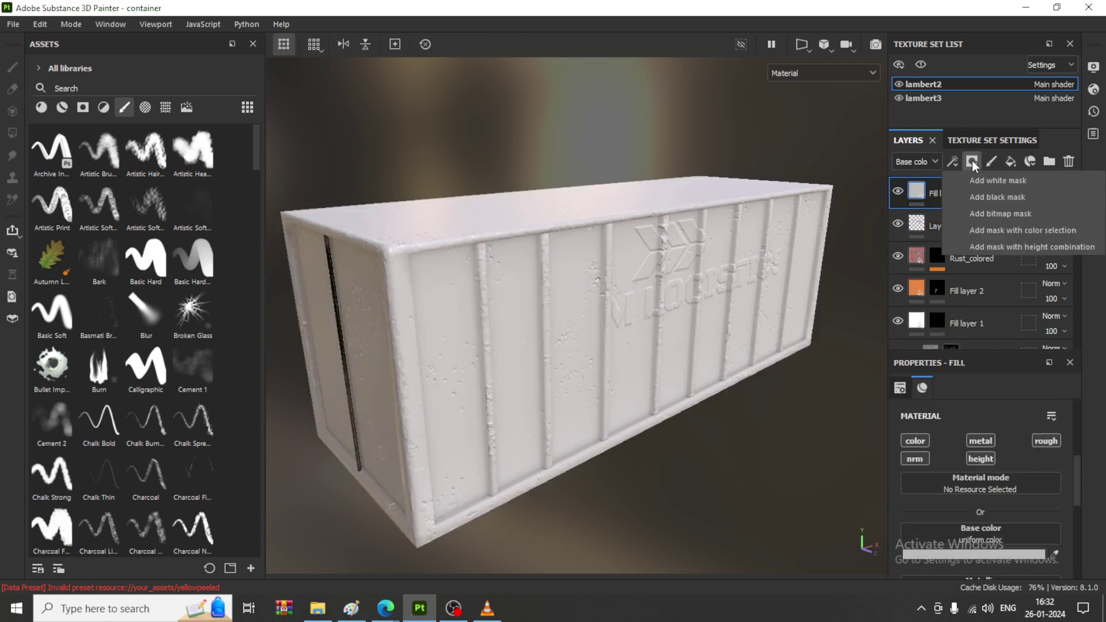
{"action": "left_click", "coordinate": [1003, 192]}
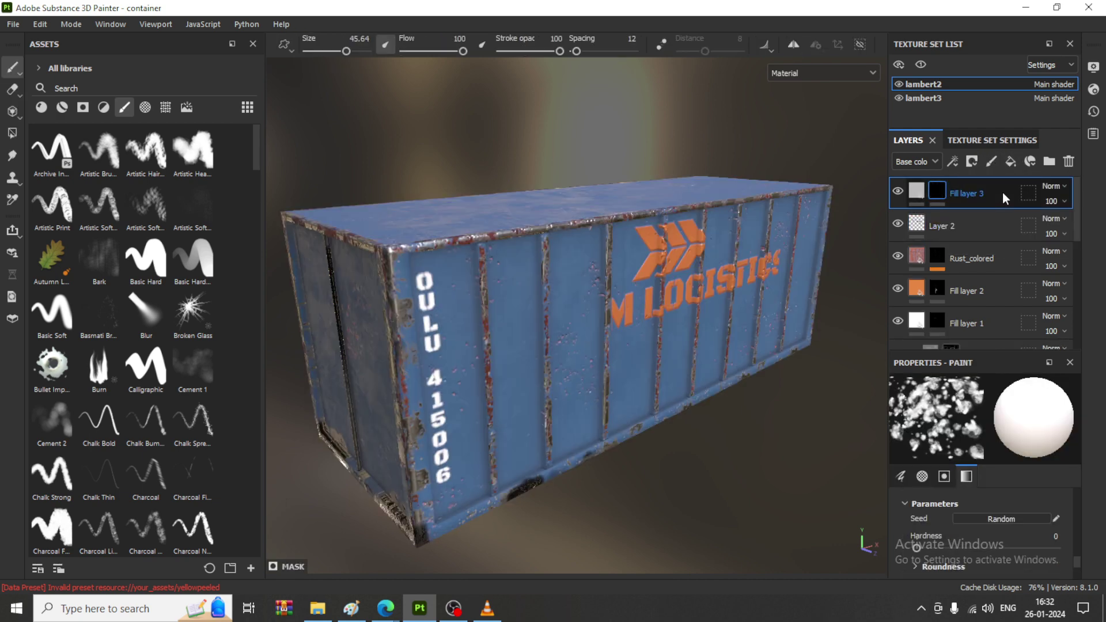
{"action": "mouse_move", "coordinate": [699, 481]}
{"action": "left_mouse_down", "text": "alt"}
{"action": "mouse_move", "coordinate": [701, 491]}
{"action": "mouse_move", "coordinate": [710, 480]}
{"action": "left_mouse_up", "text": "alt"}
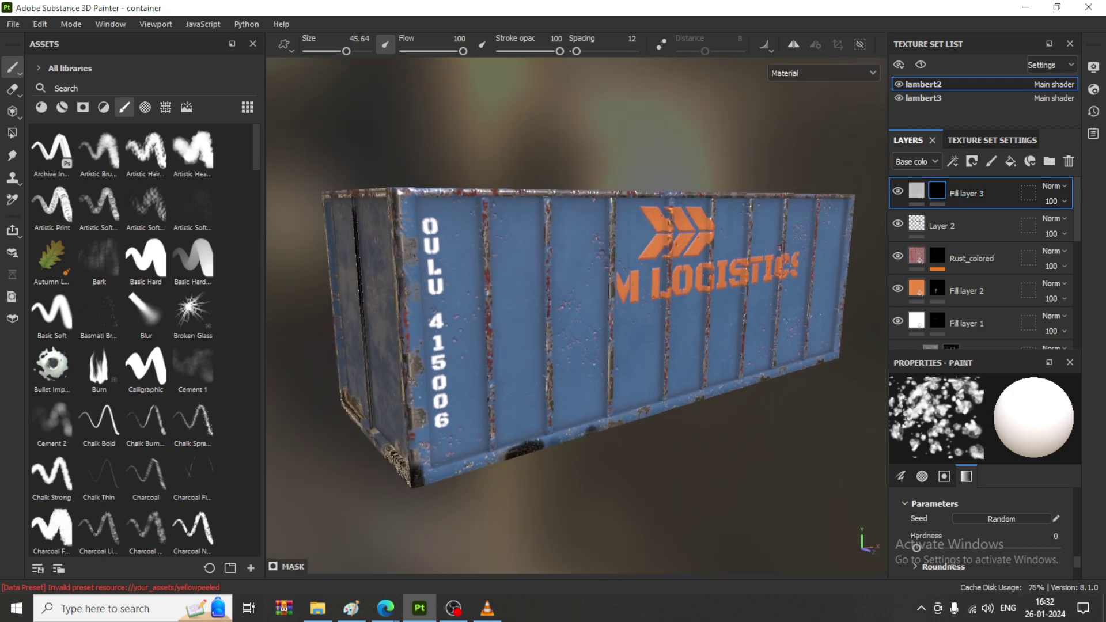
- Drag the MatFx Rust Weathering filter from the Filters assets onto the top of the layer stack
{"action": "left_click", "coordinate": [103, 108]}
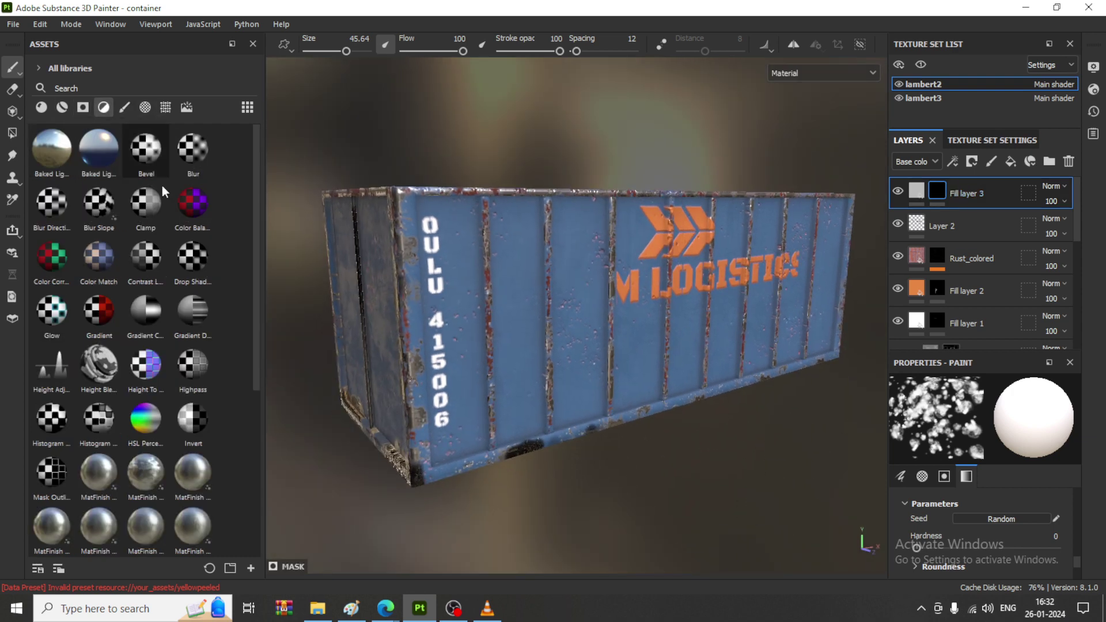
{"action": "scroll", "coordinate": [160, 231], "scroll_direction": "down", "scroll_amount": 5}
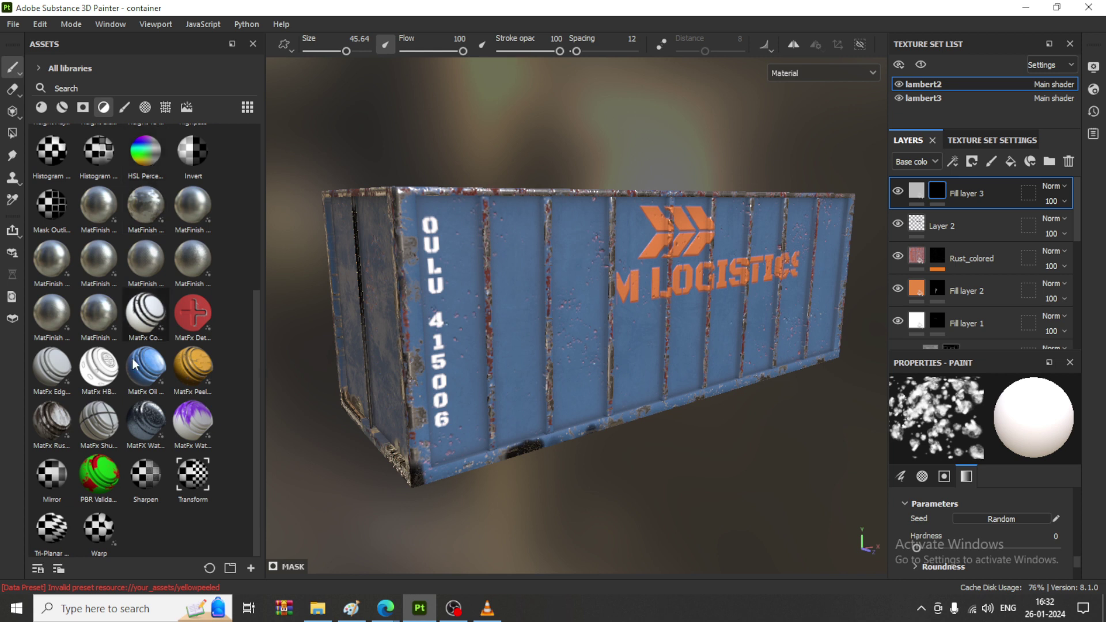
{"action": "mouse_move", "coordinate": [61, 434]}
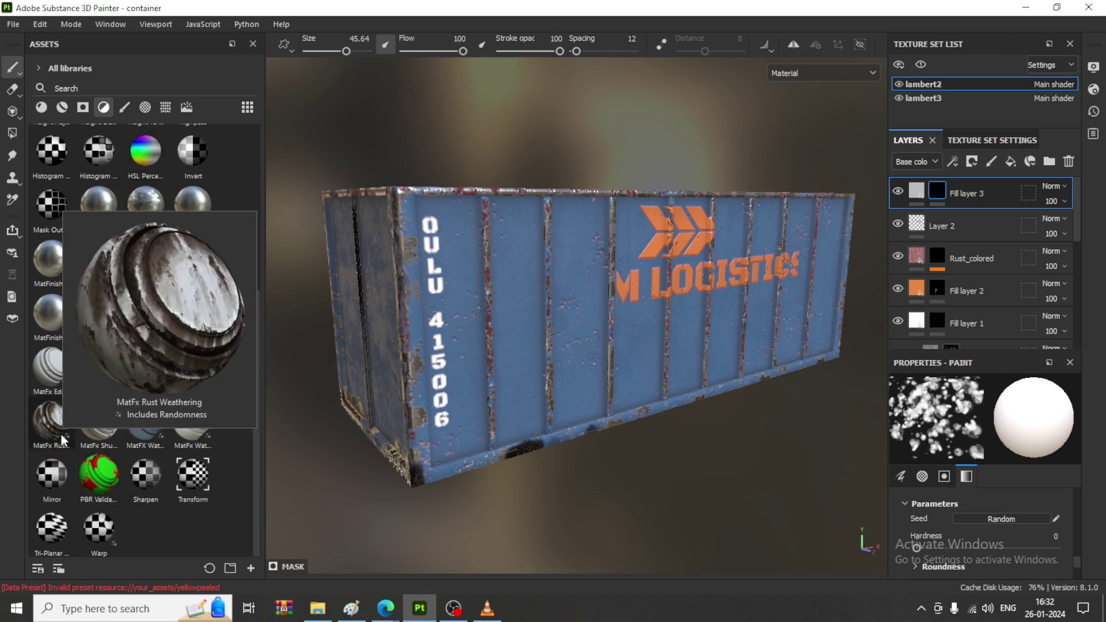
{"action": "left_click_drag", "start_coordinate": [61, 435], "coordinate": [939, 189]}
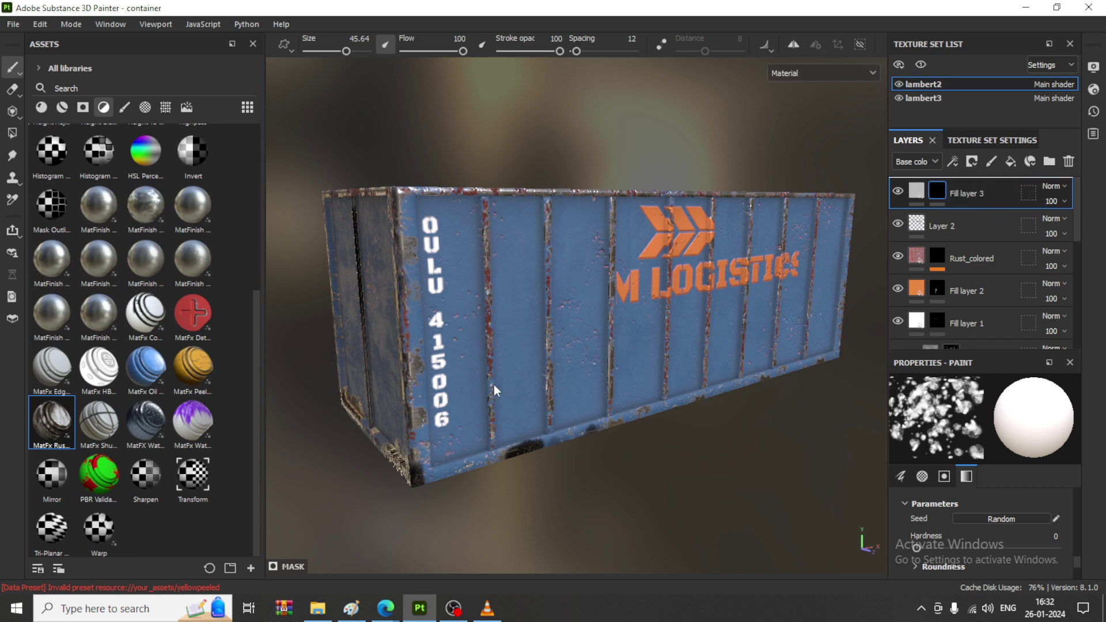
{"action": "left_click_drag", "start_coordinate": [563, 332], "coordinate": [567, 363], "text": "alt"}
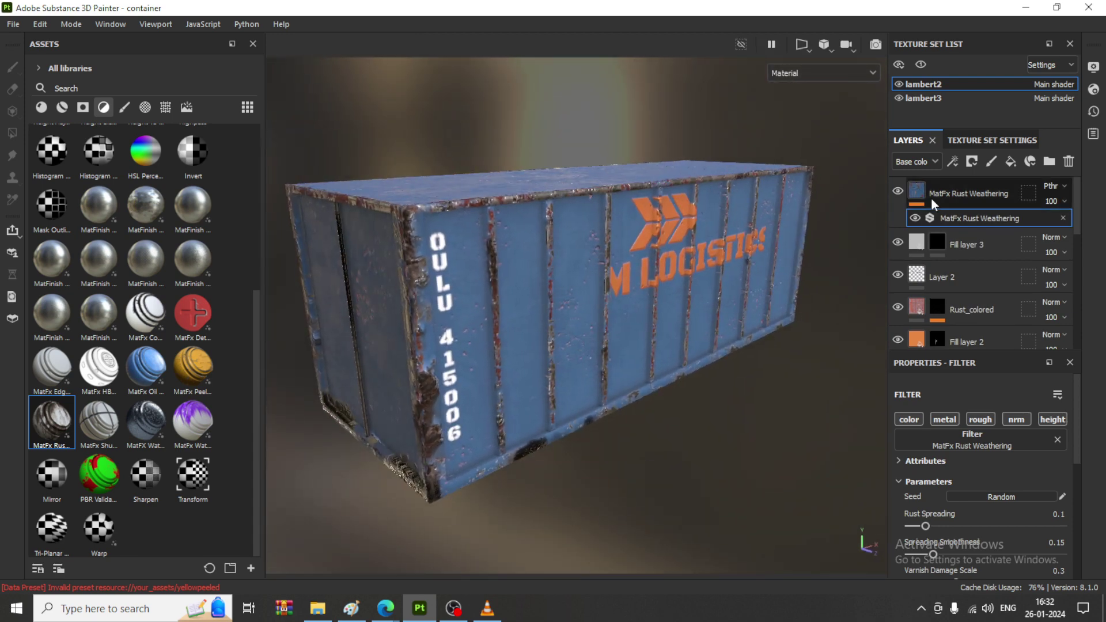
- Toggle the rust weathering layer and filter off and on to compare the container with and without rust
{"action": "left_click", "coordinate": [897, 190]}
{"action": "left_click", "coordinate": [897, 190]}
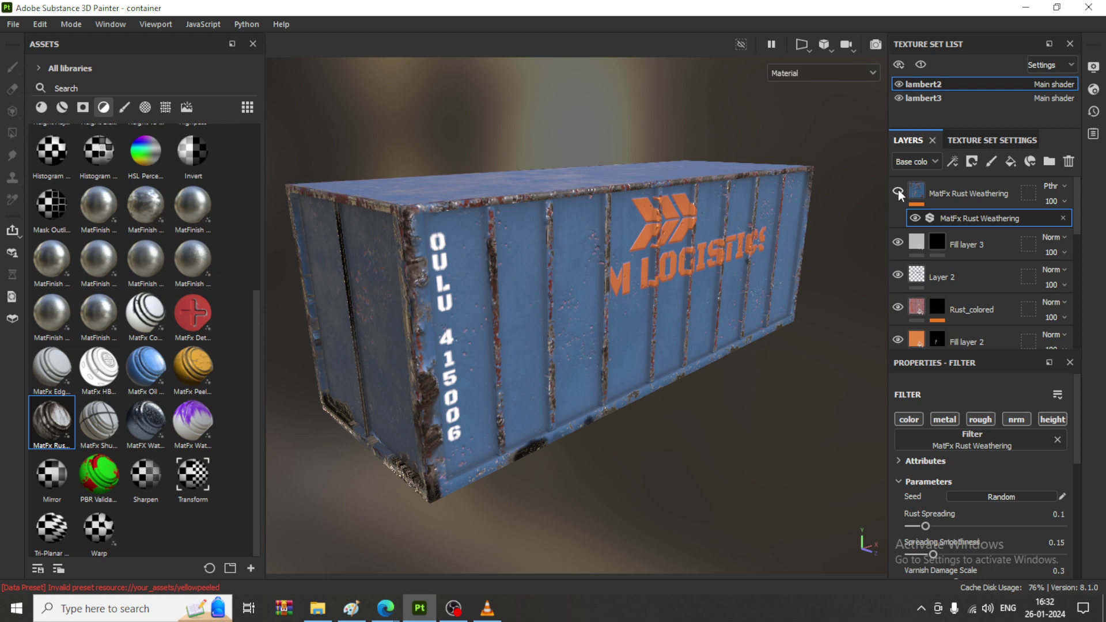
{"action": "left_click", "coordinate": [897, 190]}
{"action": "left_click", "coordinate": [897, 190]}
{"action": "left_click_drag", "start_coordinate": [449, 305], "coordinate": [455, 307], "text": "alt"}
{"action": "right_click_drag", "start_coordinate": [455, 307], "coordinate": [465, 298], "text": "alt"}
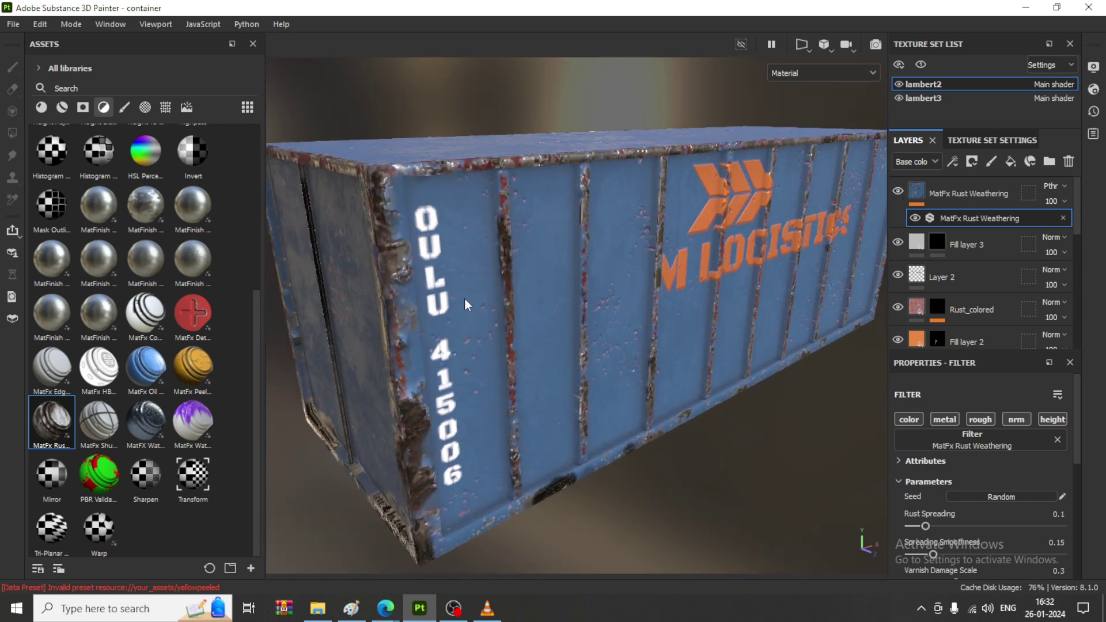
{"action": "left_click", "coordinate": [901, 192]}
{"action": "left_click", "coordinate": [901, 192]}
{"action": "left_click_drag", "start_coordinate": [600, 337], "coordinate": [661, 333], "text": "alt"}
{"action": "left_click", "coordinate": [915, 218]}
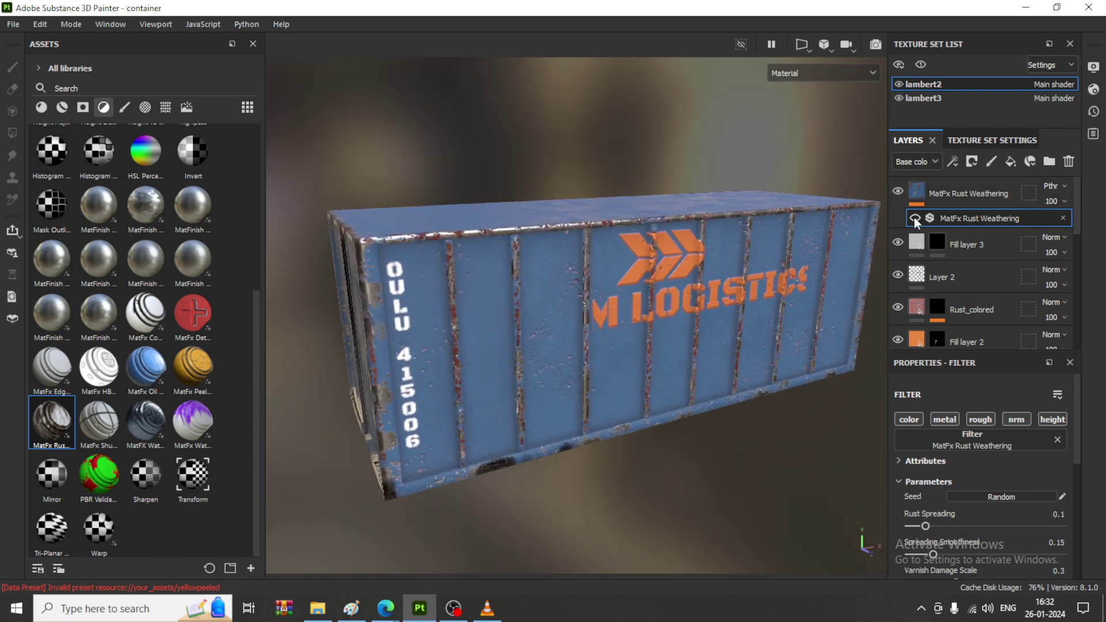
{"action": "left_click", "coordinate": [915, 218]}
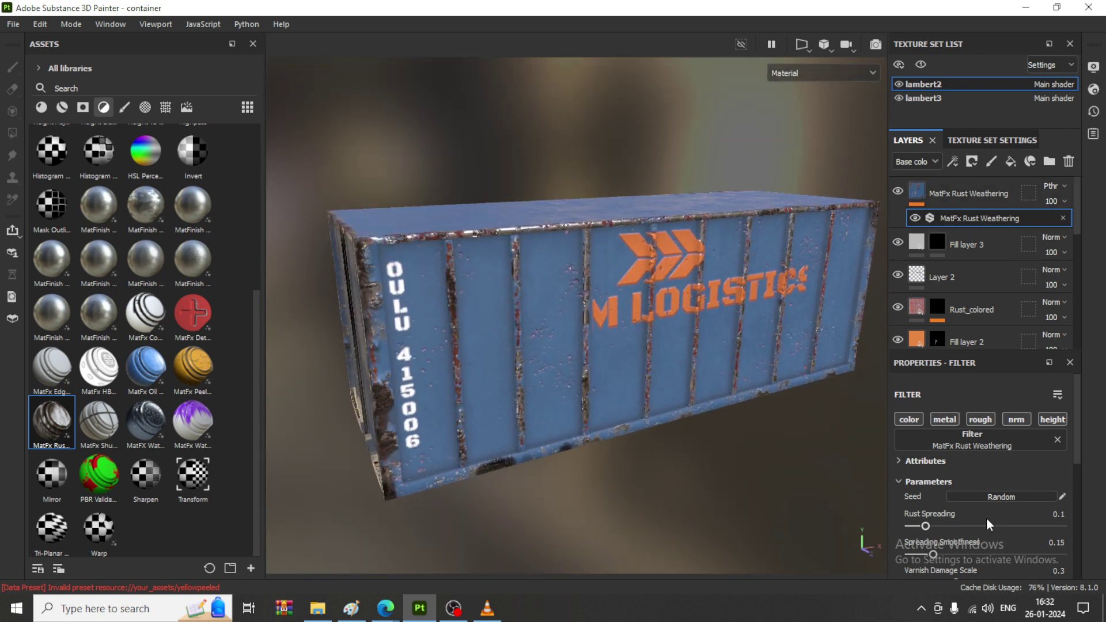
- Adjust Rust Spreading, trying 0.37 before settling on 0.24
{"action": "left_click_drag", "start_coordinate": [927, 526], "coordinate": [1009, 525]}
{"action": "left_click", "coordinate": [966, 527]}
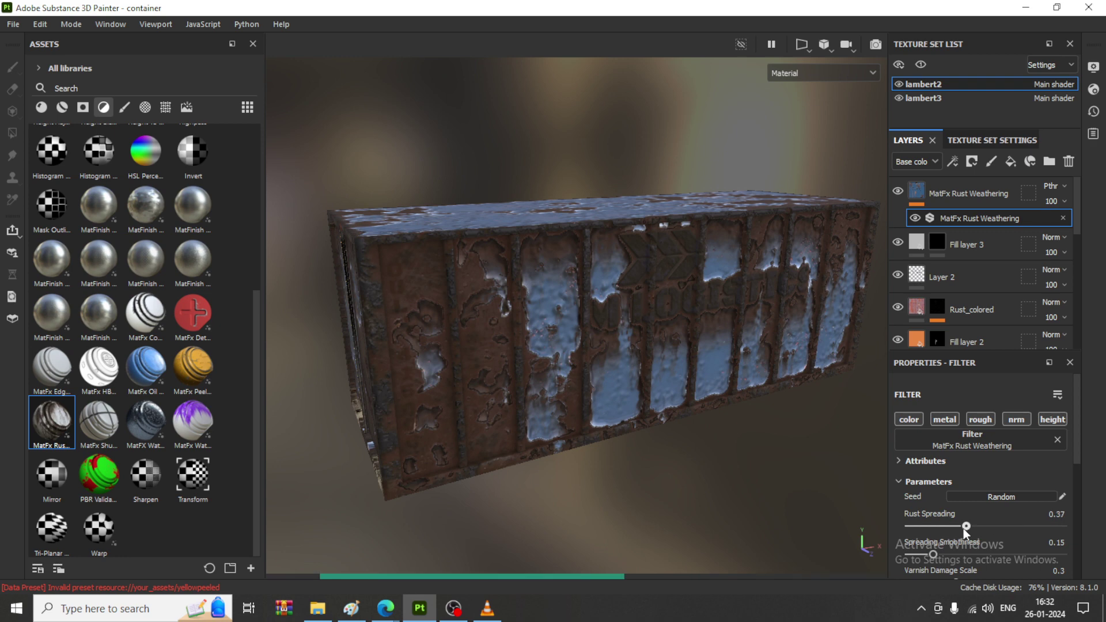
{"action": "left_click_drag", "start_coordinate": [964, 528], "coordinate": [937, 532]}
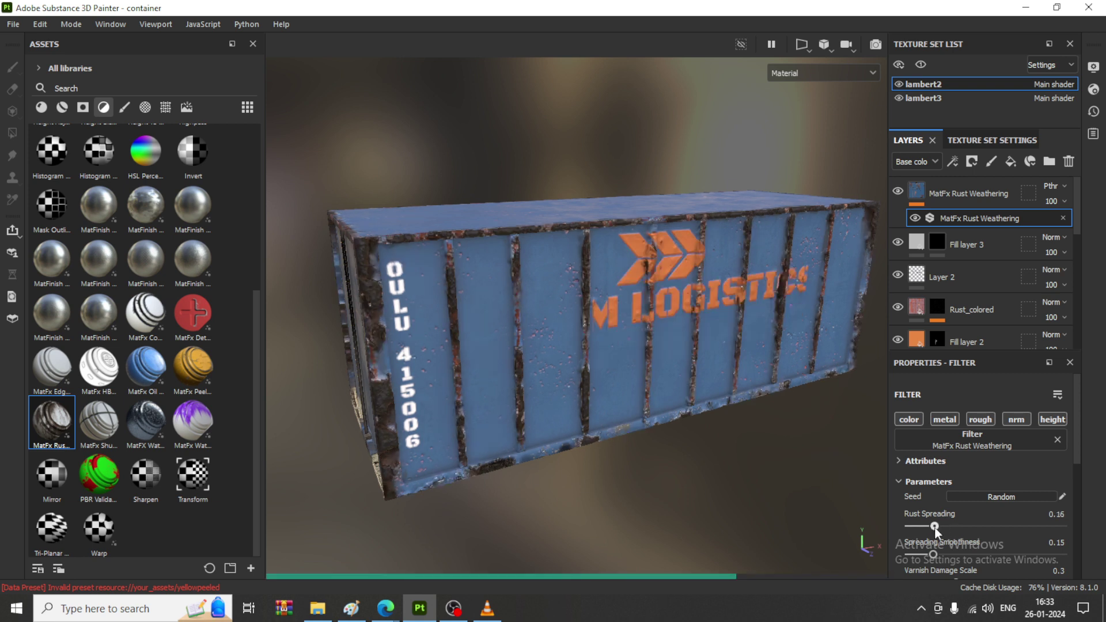
{"action": "left_click_drag", "start_coordinate": [938, 528], "coordinate": [947, 527]}
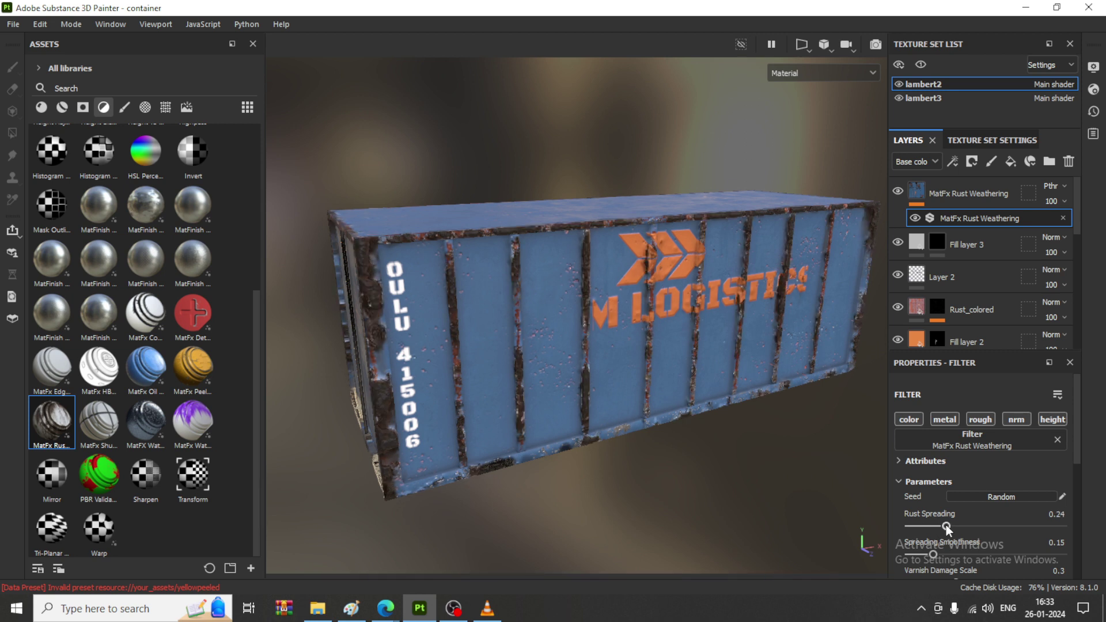
{"action": "scroll", "coordinate": [548, 362], "scroll_direction": "up", "scroll_amount": 5}
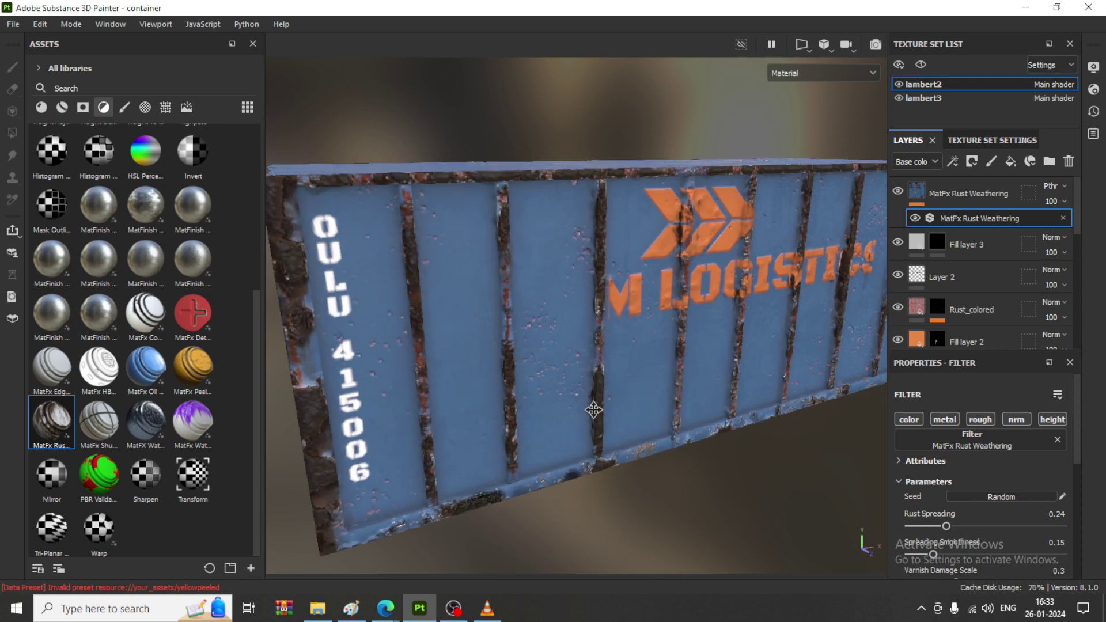
{"action": "middle_click_drag", "start_coordinate": [547, 363], "coordinate": [619, 360]}
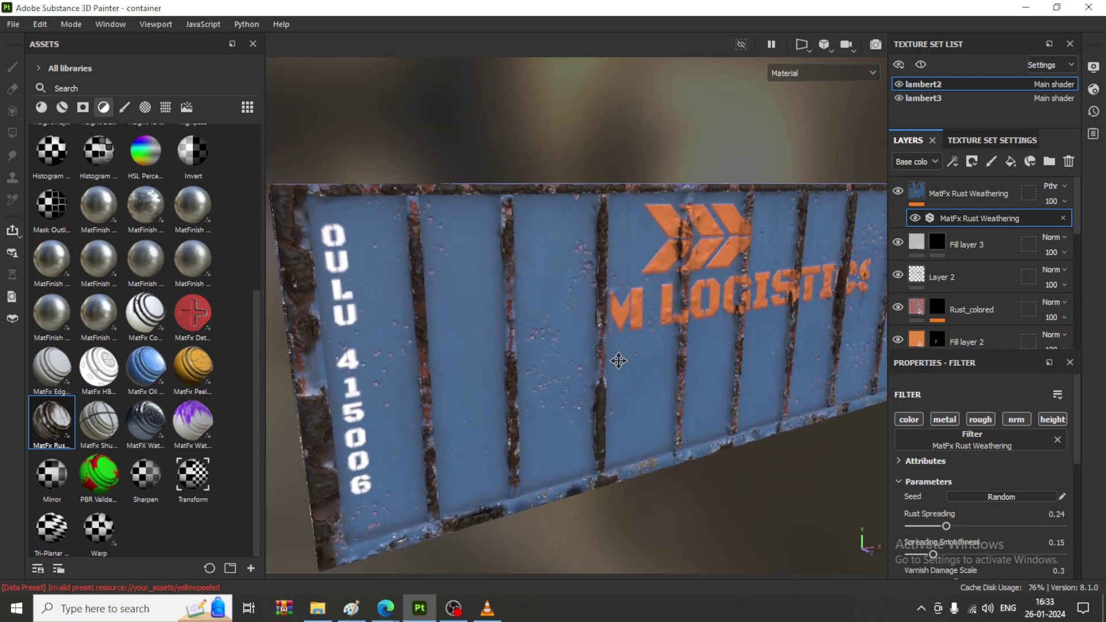
{"action": "left_click_drag", "start_coordinate": [618, 360], "coordinate": [497, 369], "text": "alt"}
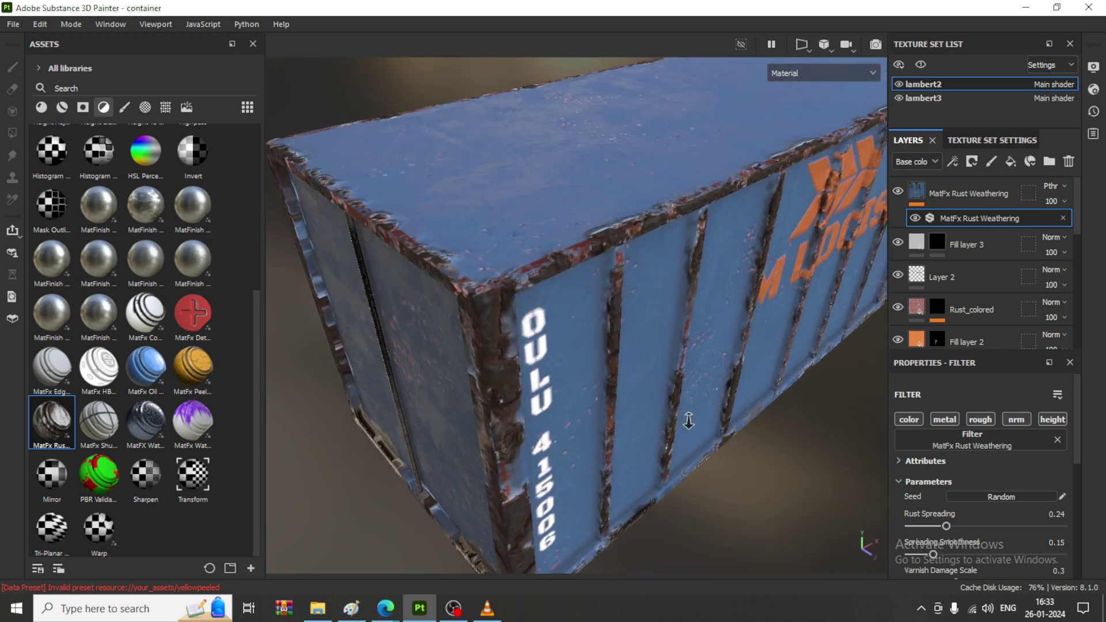
{"action": "right_click_drag", "start_coordinate": [497, 369], "coordinate": [588, 291], "text": "alt"}
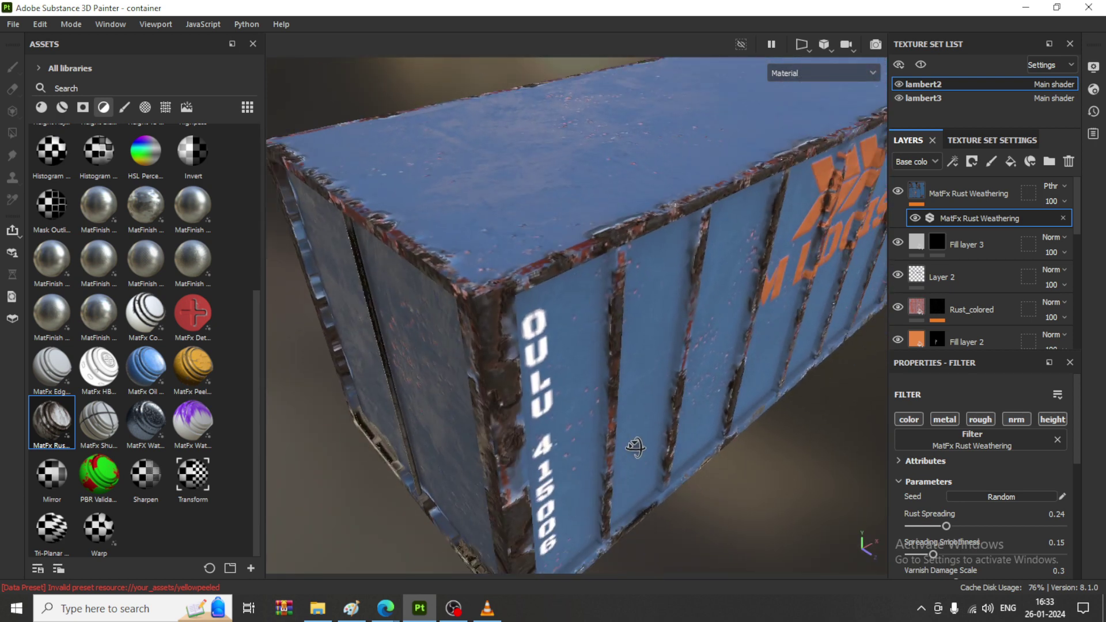
{"action": "left_click_drag", "start_coordinate": [636, 447], "coordinate": [841, 265], "text": "alt"}
- Compare the rust layer once more and keep its blend mode at Passthrough
{"action": "left_click", "coordinate": [898, 192]}
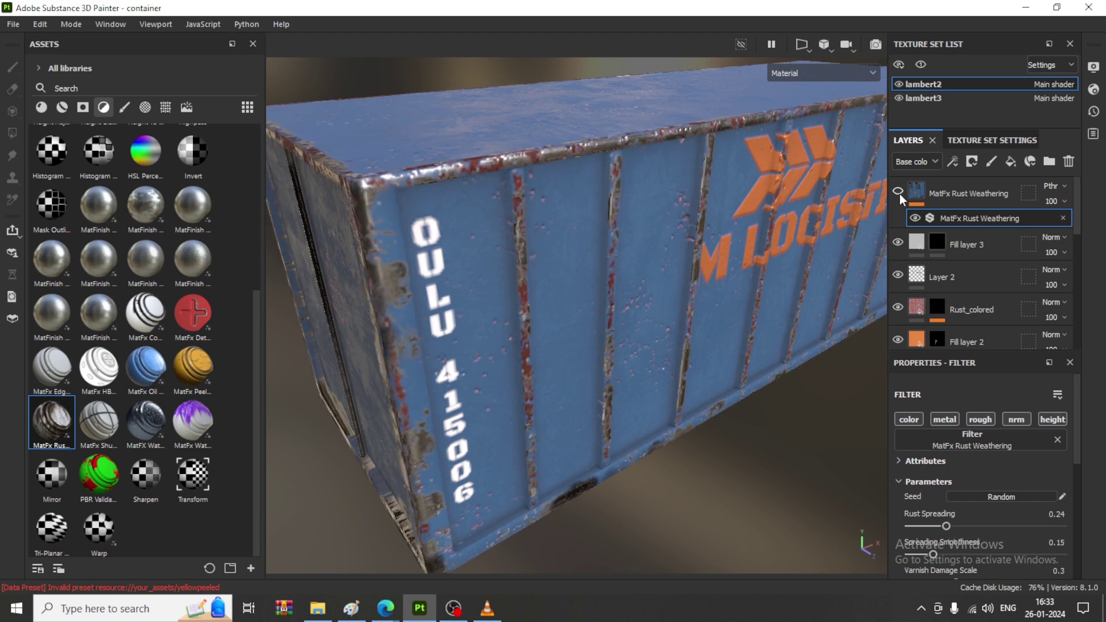
{"action": "left_click", "coordinate": [899, 192]}
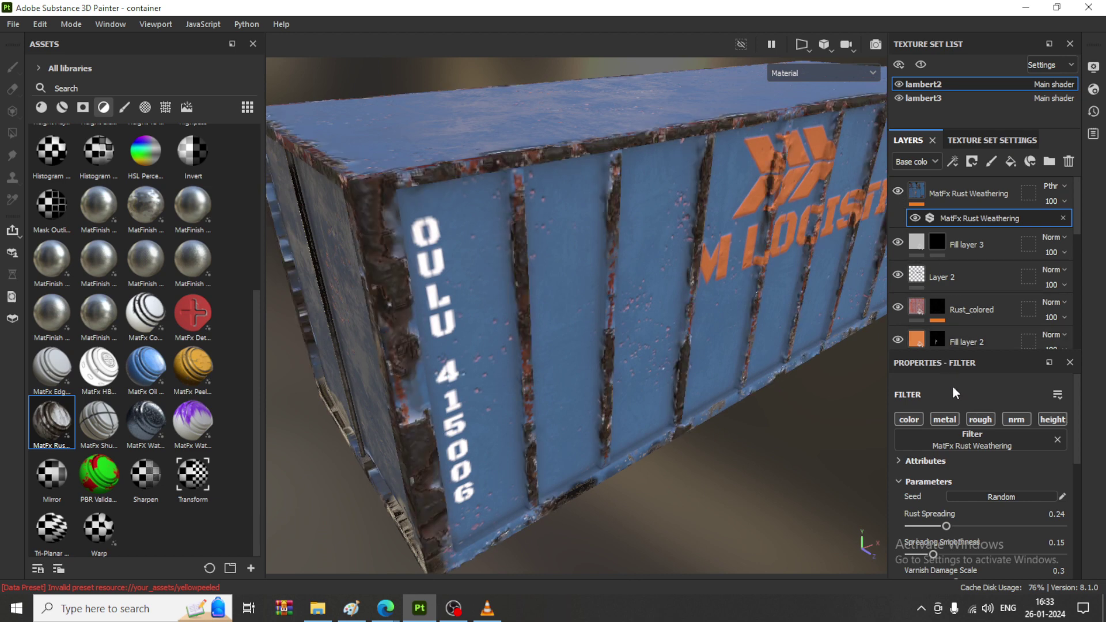
{"action": "left_click", "coordinate": [1059, 182]}
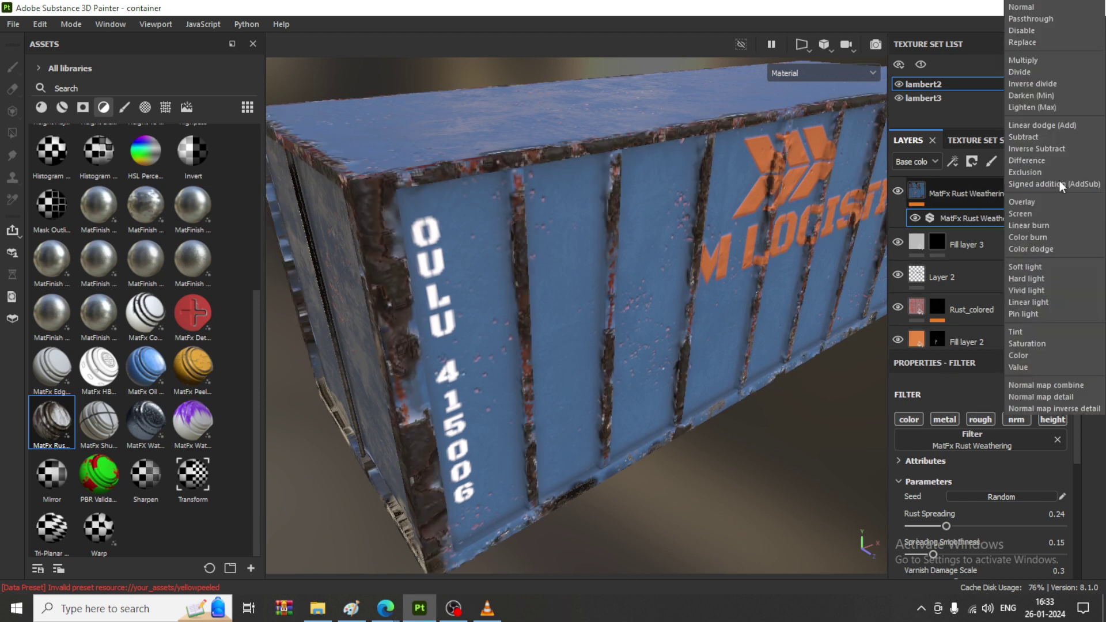
{"action": "left_click", "coordinate": [785, 514]}
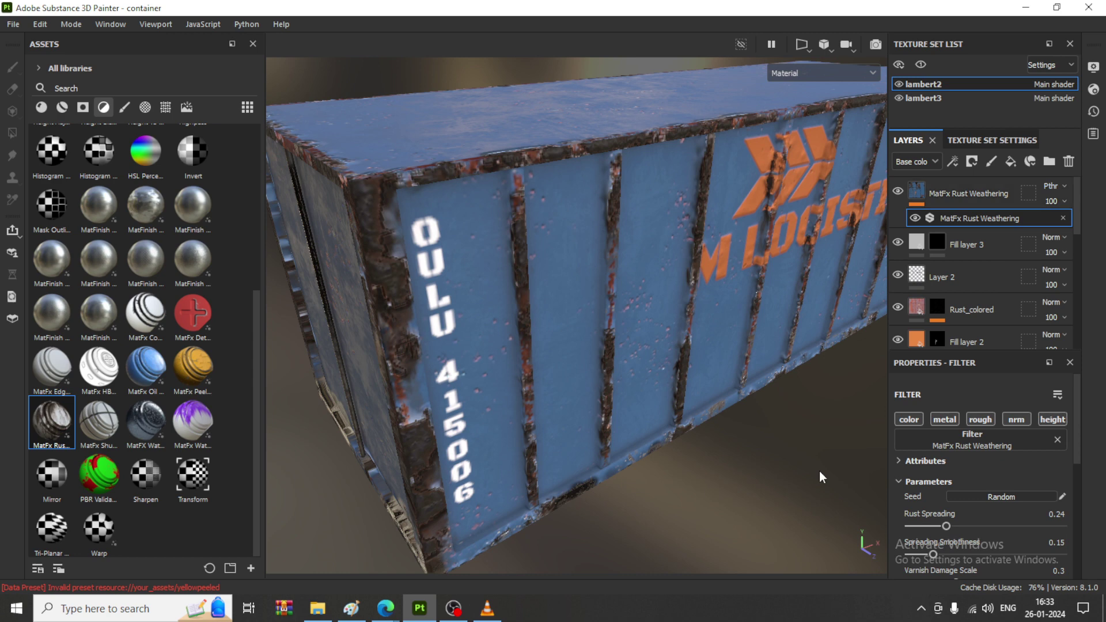
{"action": "left_click", "coordinate": [1063, 188]}
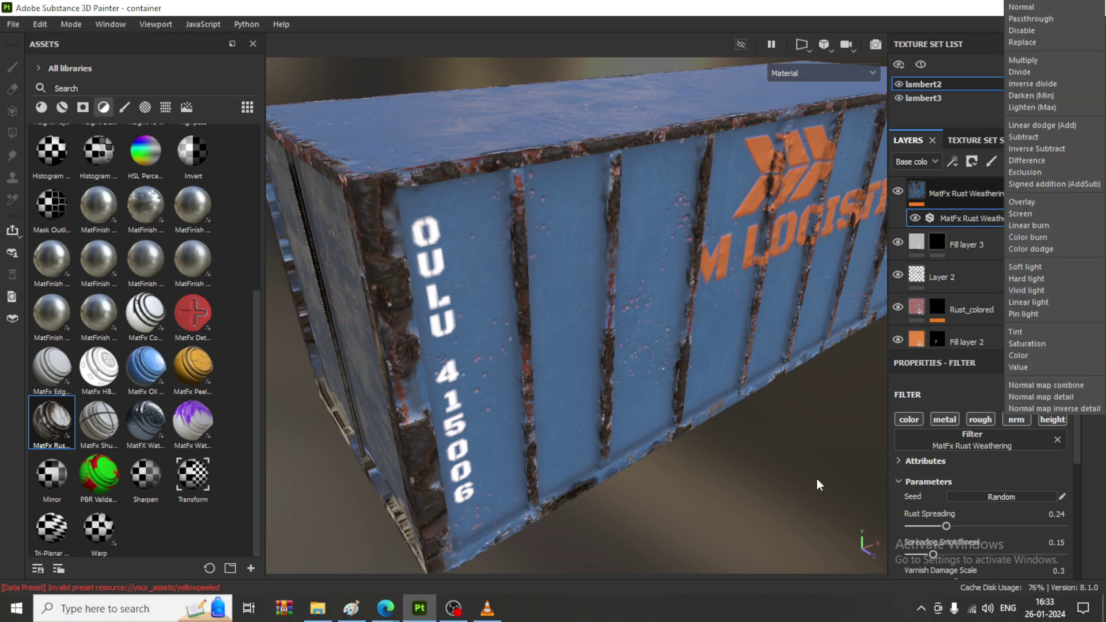
{"action": "left_click", "coordinate": [782, 492]}
{"action": "left_click_drag", "start_coordinate": [782, 492], "coordinate": [957, 534], "text": "alt"}
- Try Rust Spreading at 0.33, then enter 0.24 as its exact value
{"action": "scroll", "coordinate": [959, 528], "scroll_direction": "down", "scroll_amount": 1}
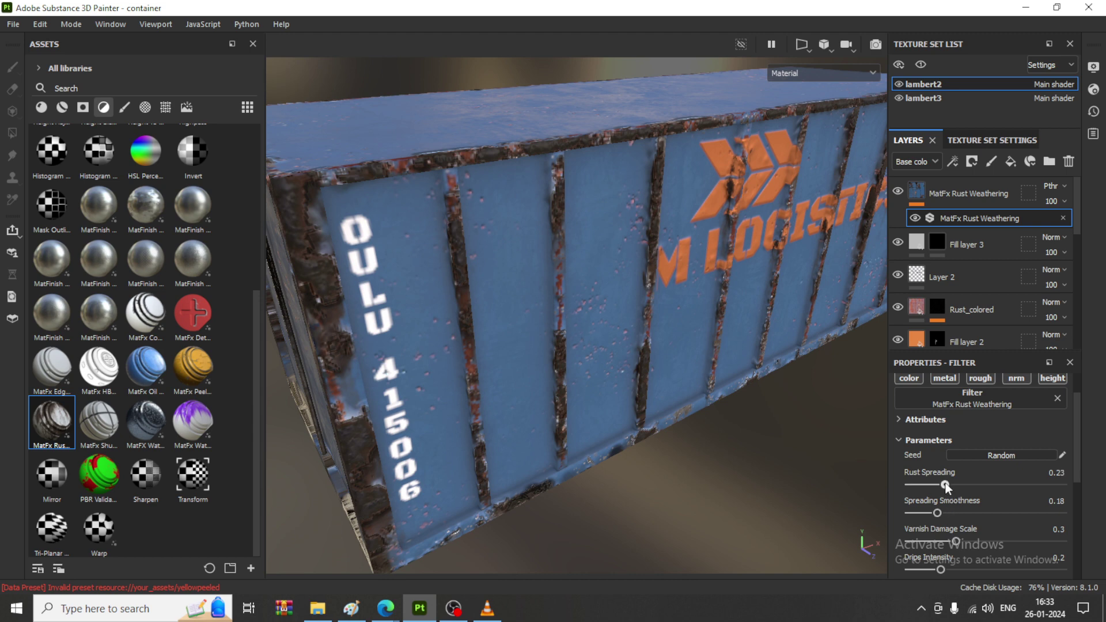
{"action": "left_click_drag", "start_coordinate": [952, 482], "coordinate": [960, 483]}
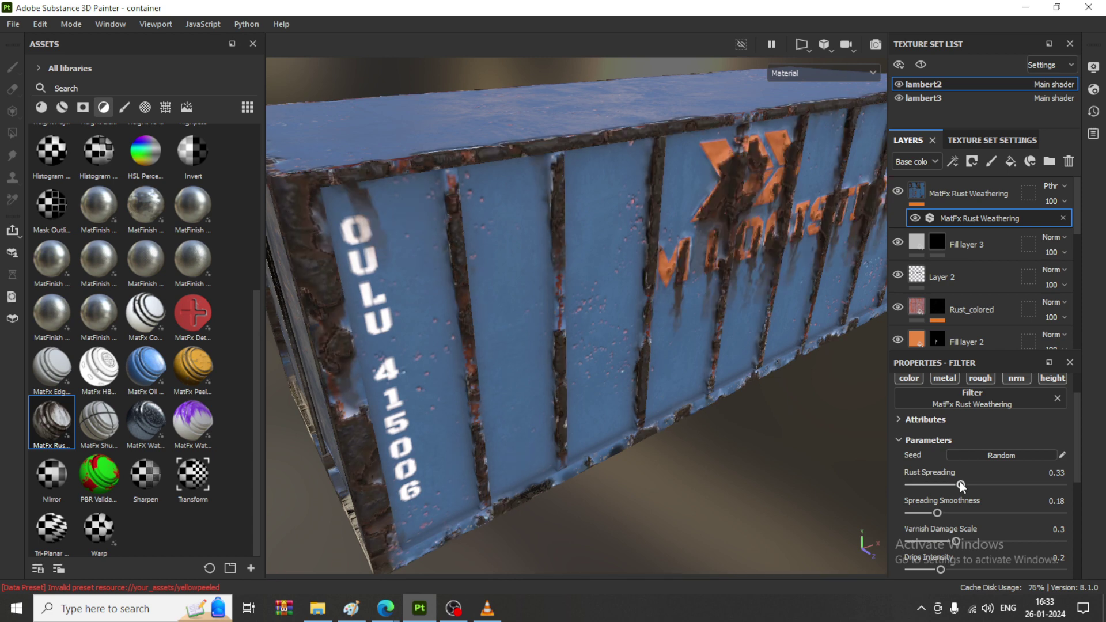
{"action": "double_click", "coordinate": [1057, 473]}
{"action": "type", "text": "0.24"}
{"action": "key", "text": "Return"}
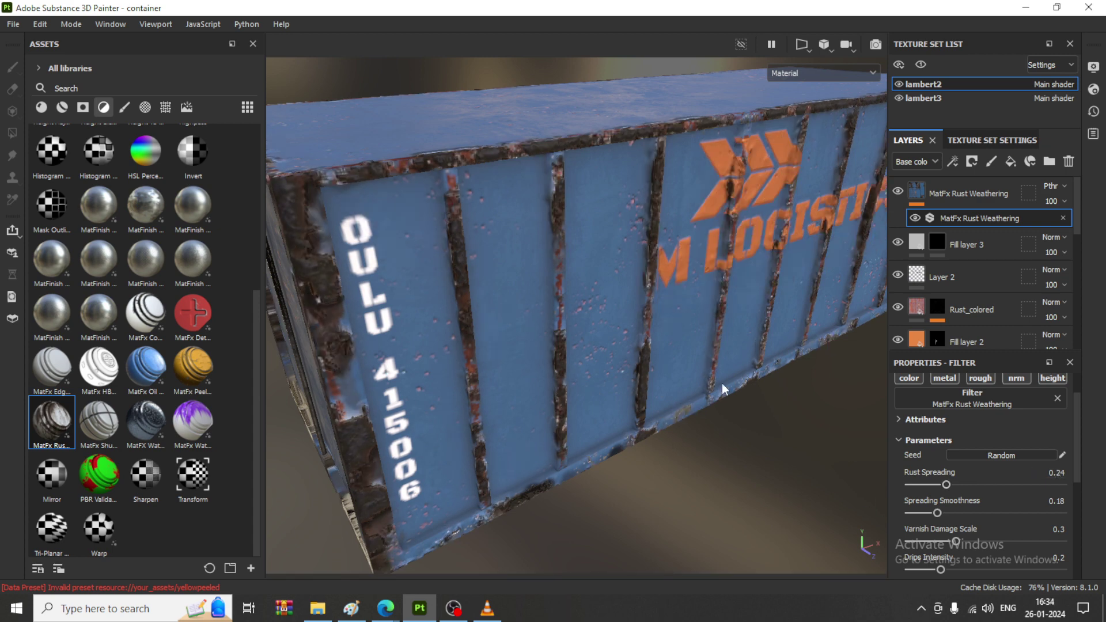
{"action": "left_click_drag", "start_coordinate": [722, 382], "coordinate": [863, 212], "text": "alt"}
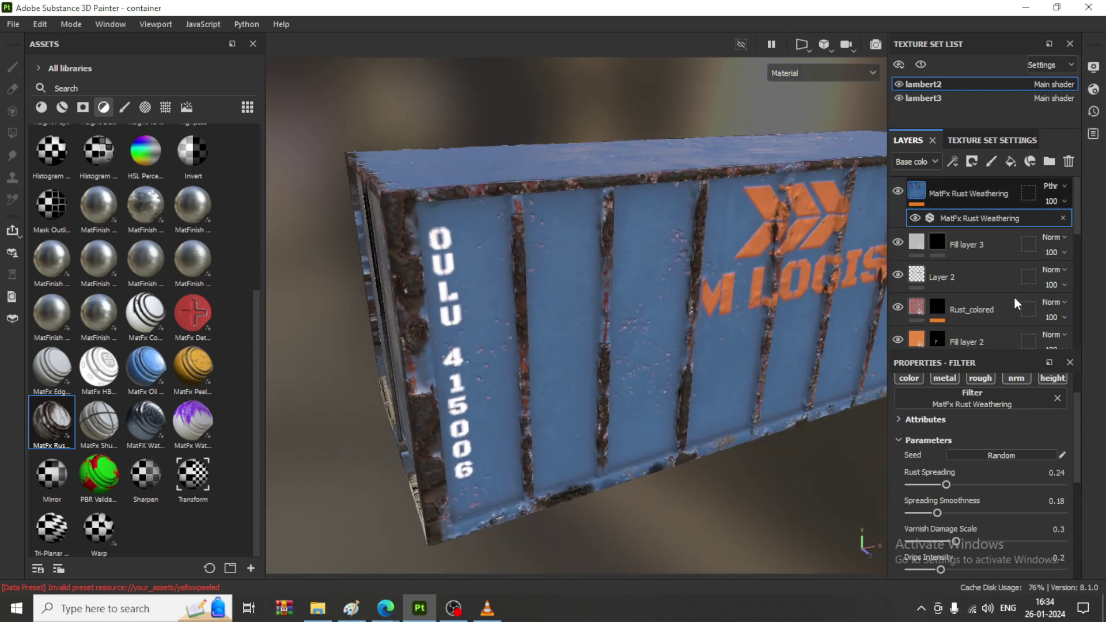
- Select the MatFx Rust Weathering layer and its filter so its parameters appear in Properties
{"action": "scroll", "coordinate": [1014, 296], "scroll_direction": "down", "scroll_amount": 5}
{"action": "left_click", "coordinate": [960, 308]}
{"action": "scroll", "coordinate": [945, 288], "scroll_direction": "up", "scroll_amount": 6}
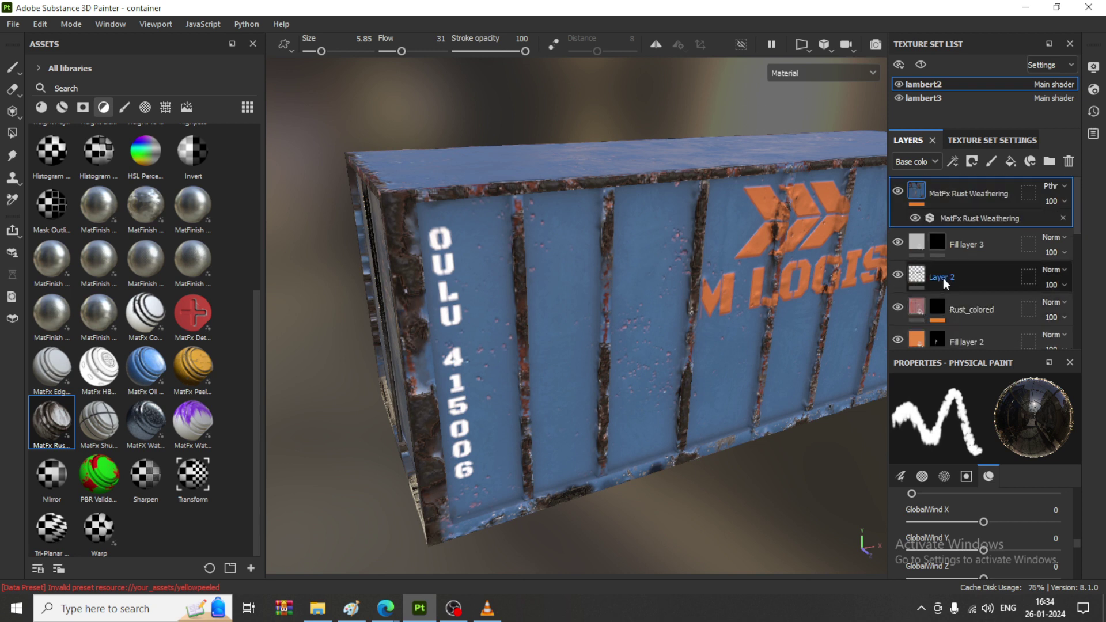
{"action": "left_click", "coordinate": [922, 193]}
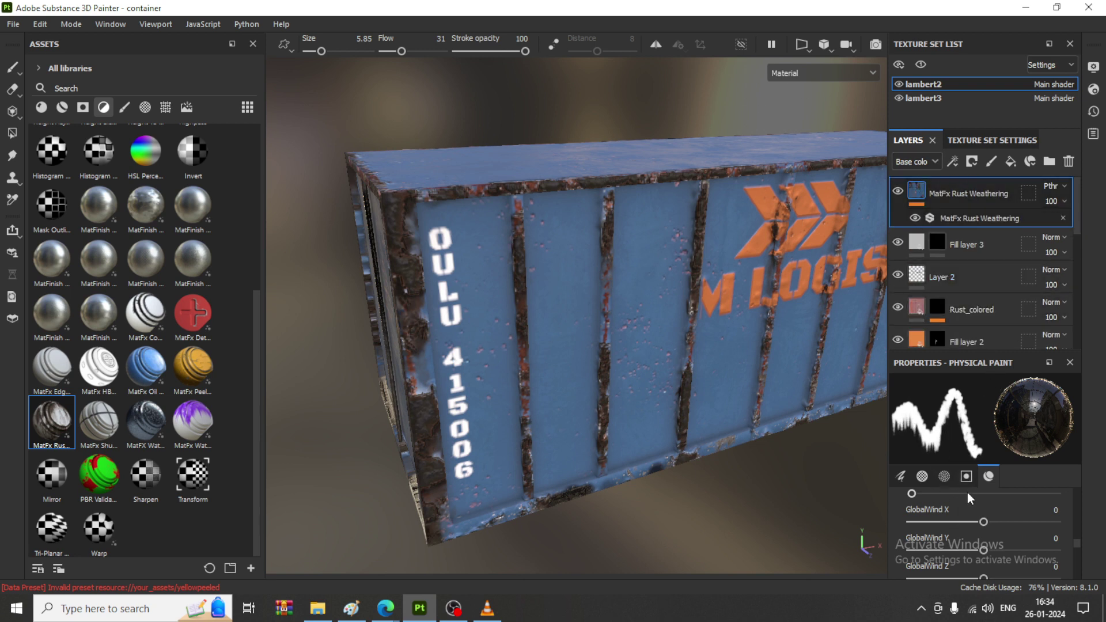
{"action": "scroll", "coordinate": [964, 532], "scroll_direction": "up", "scroll_amount": 8}
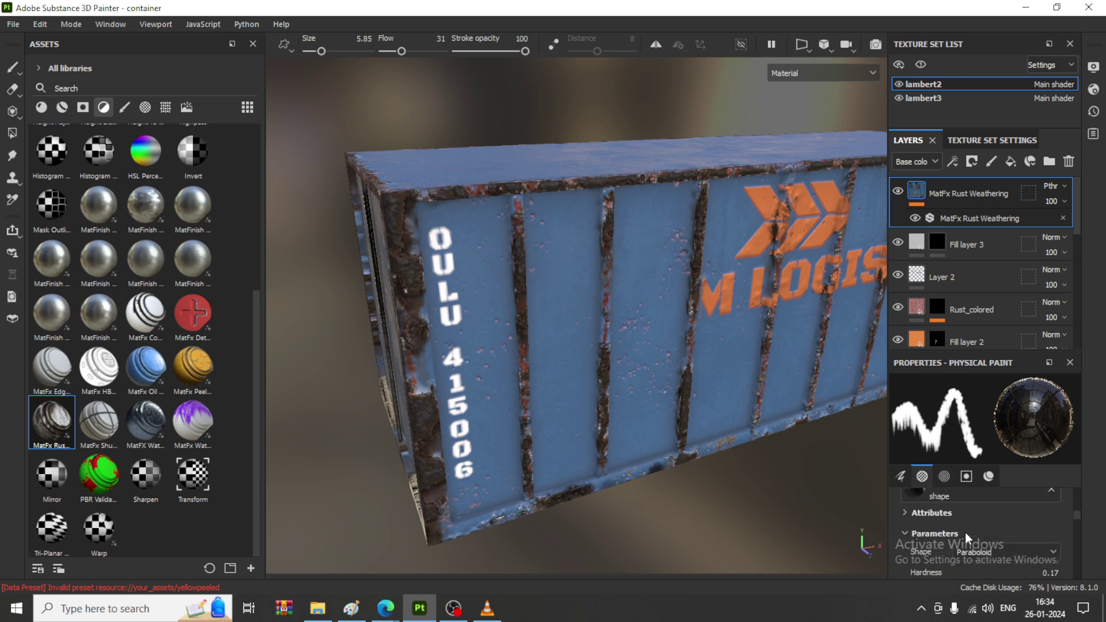
{"action": "scroll", "coordinate": [966, 533], "scroll_direction": "up", "scroll_amount": 5}
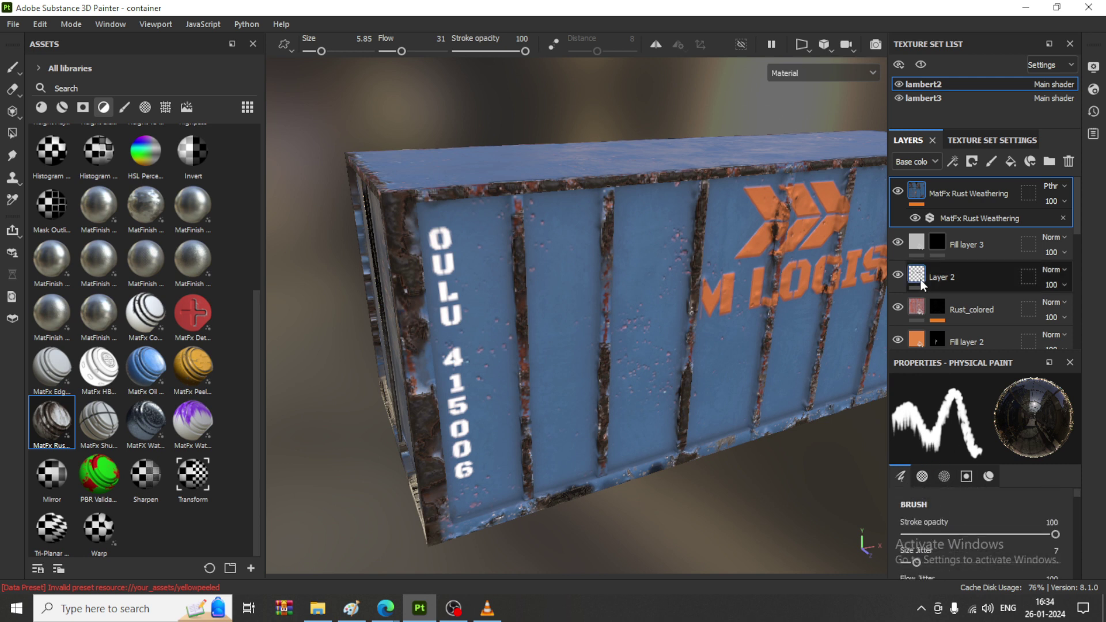
{"action": "left_click", "coordinate": [969, 218]}
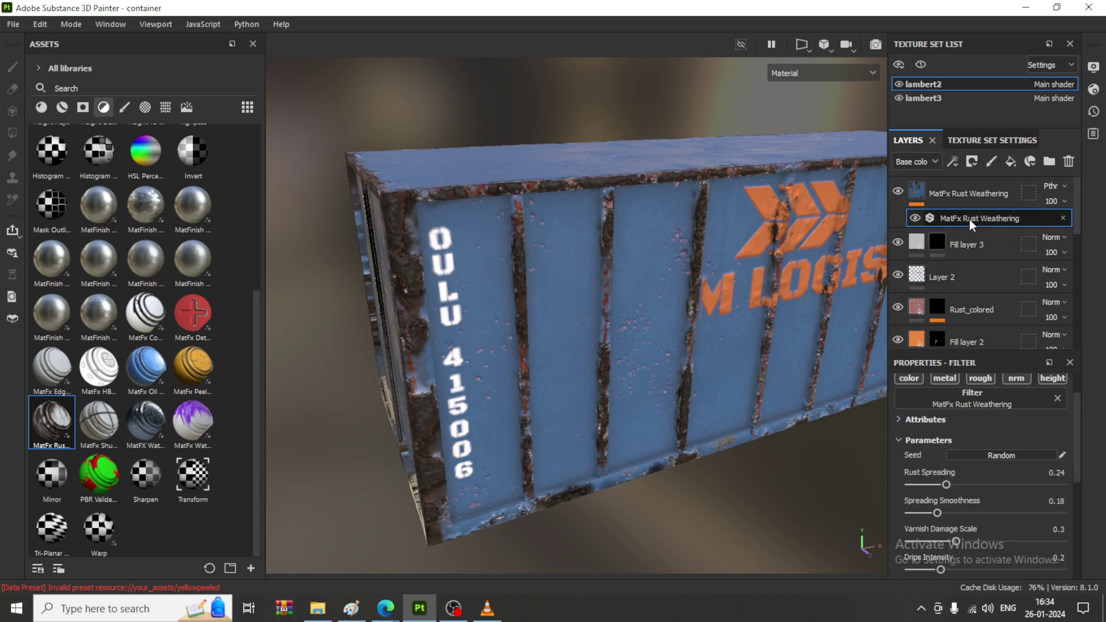
{"action": "left_click_drag", "start_coordinate": [643, 360], "coordinate": [652, 351], "text": "alt"}
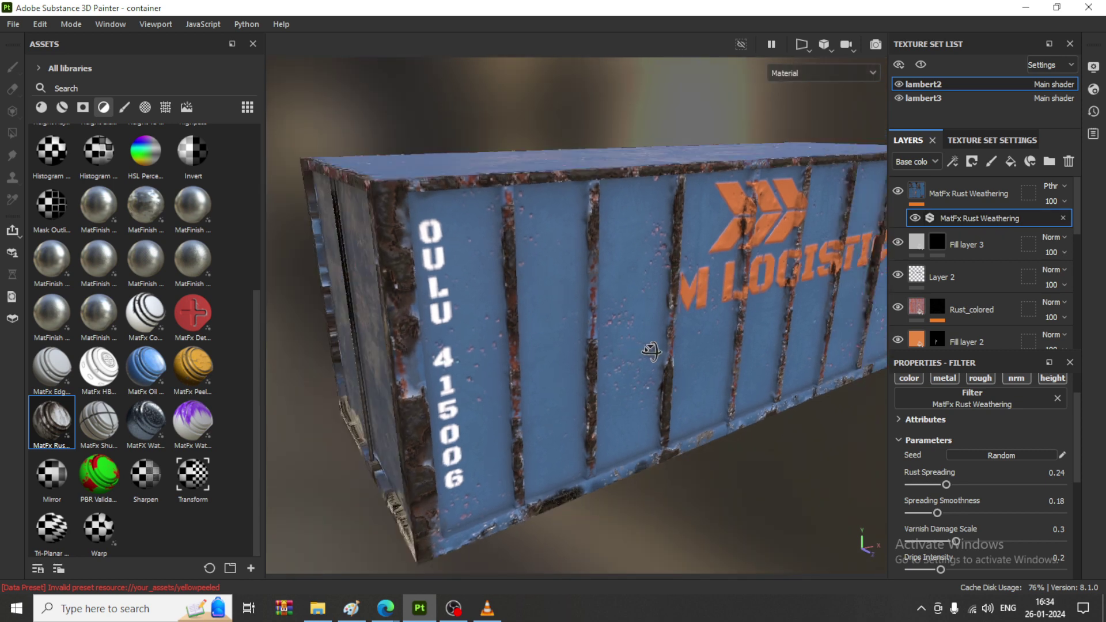
- Click Seed Random six times on the rust weathering filter to regenerate the rust pattern
{"action": "left_click_drag", "start_coordinate": [784, 471], "coordinate": [612, 312], "text": "alt"}
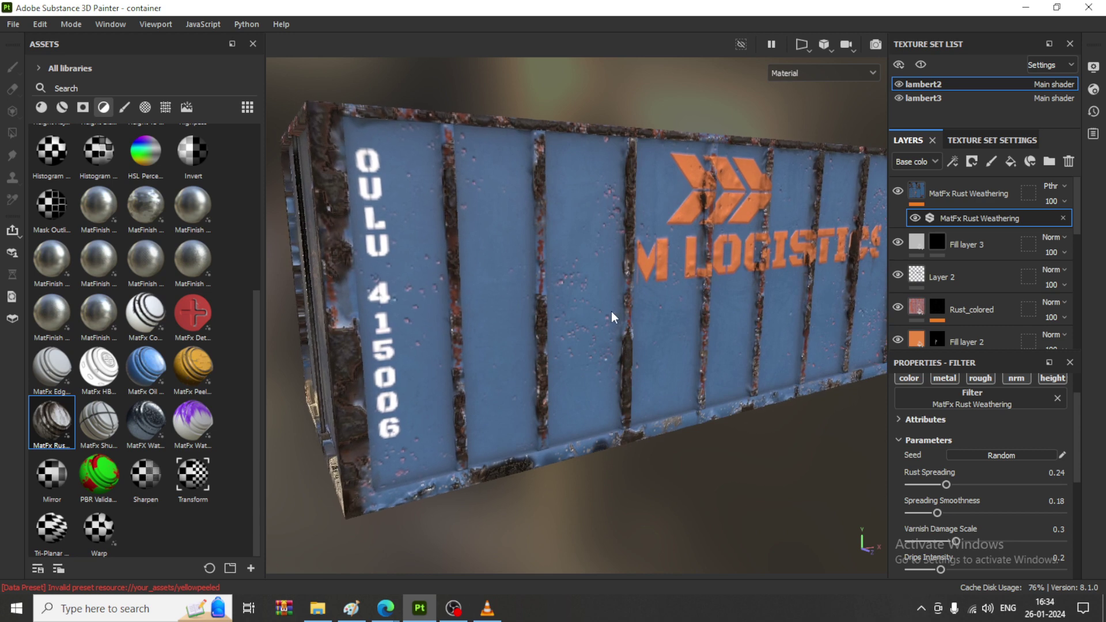
{"action": "left_click_drag", "start_coordinate": [730, 326], "coordinate": [658, 324], "text": "alt"}
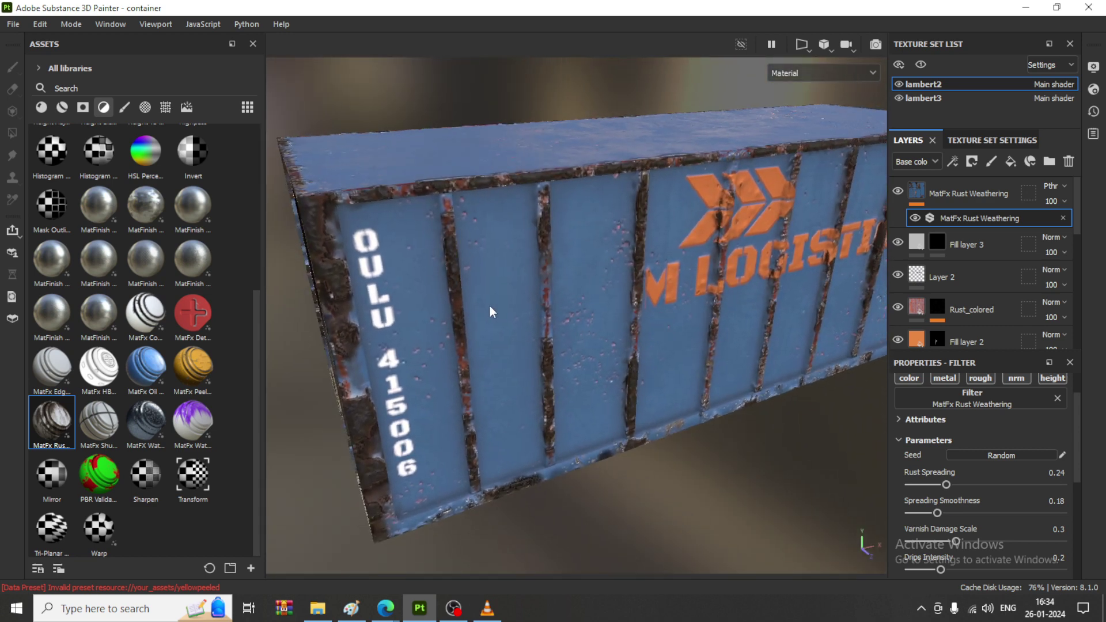
{"action": "left_click_drag", "start_coordinate": [489, 306], "coordinate": [663, 352], "text": "alt"}
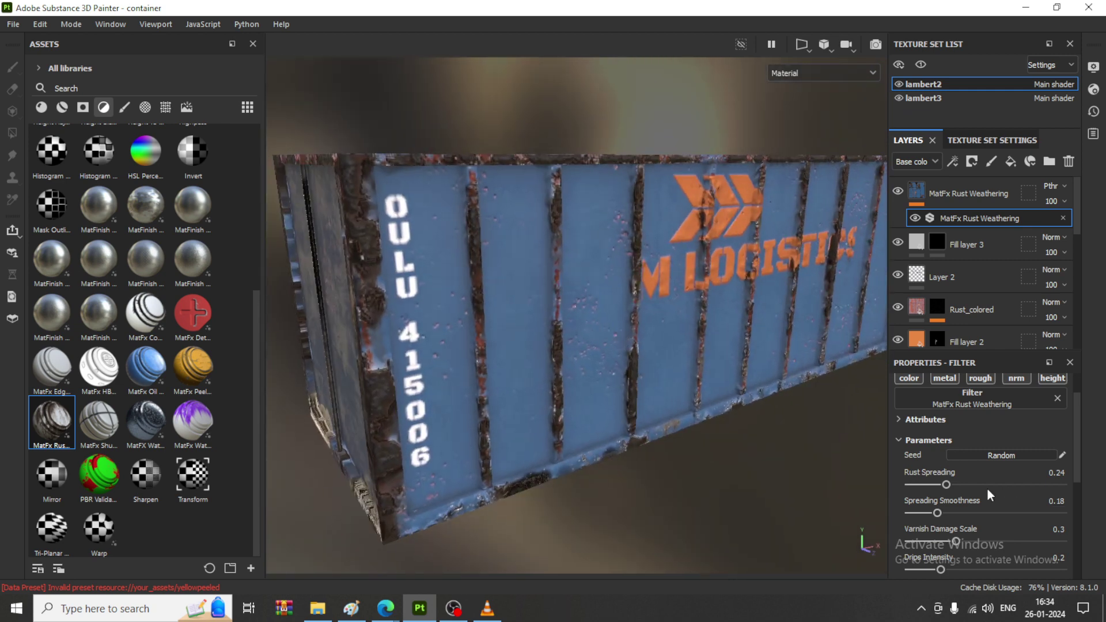
{"action": "left_click", "coordinate": [1000, 456]}
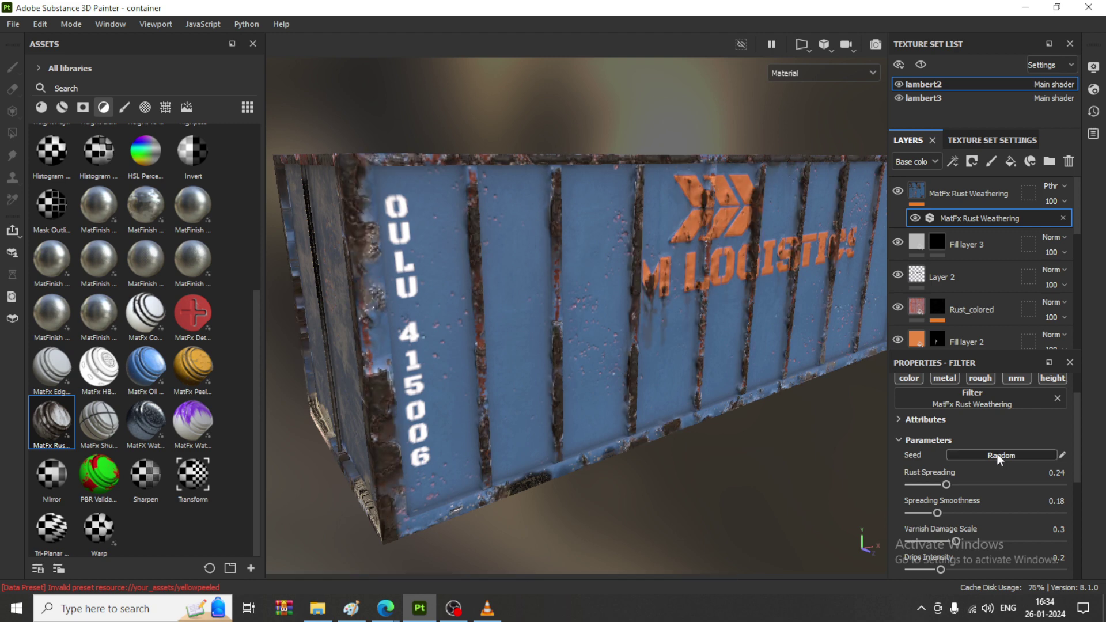
{"action": "left_click", "coordinate": [1000, 455]}
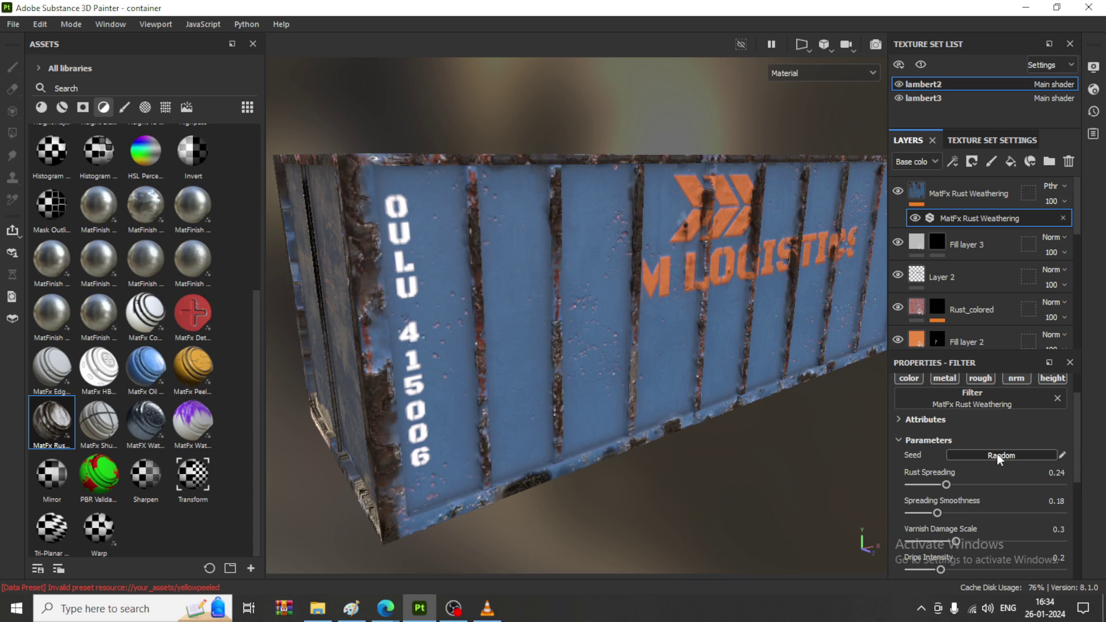
{"action": "left_click", "coordinate": [1000, 456]}
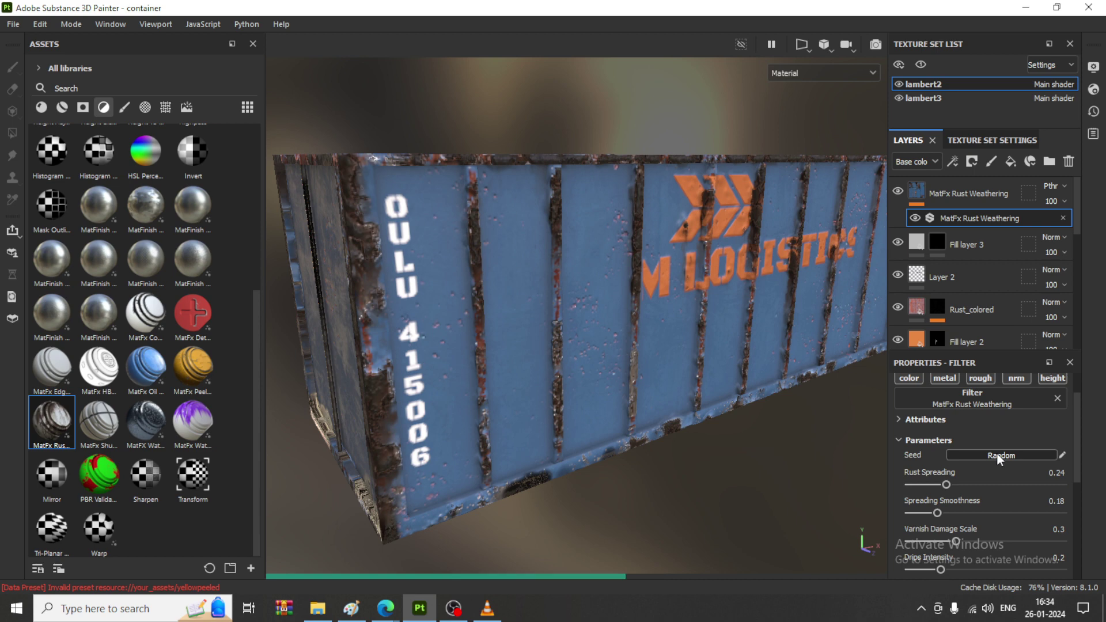
{"action": "left_click", "coordinate": [1000, 456]}
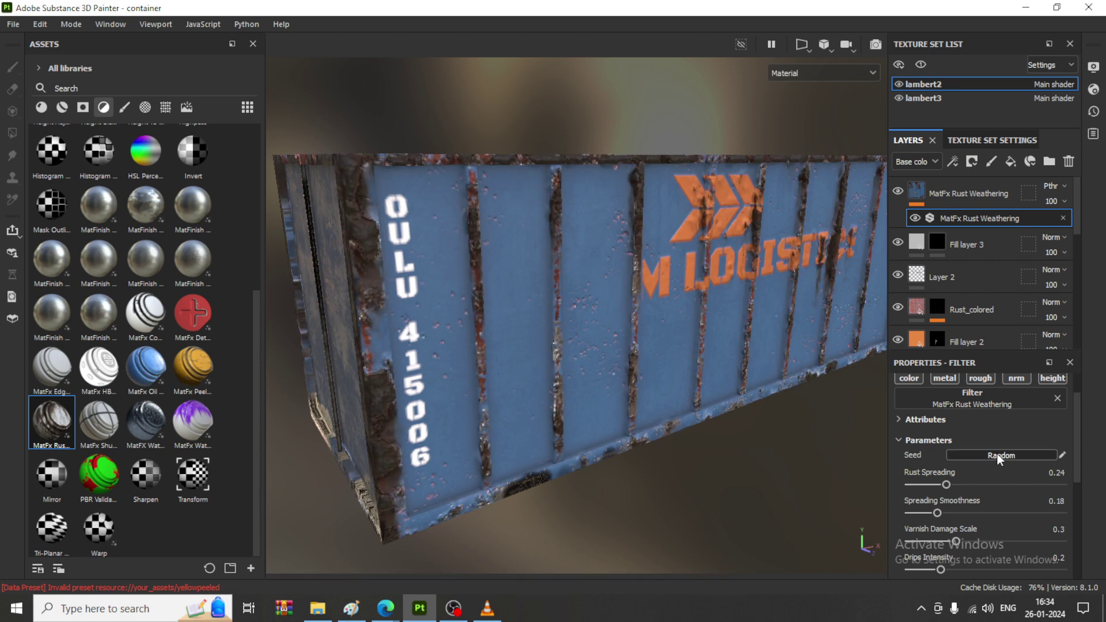
{"action": "left_click", "coordinate": [999, 456]}
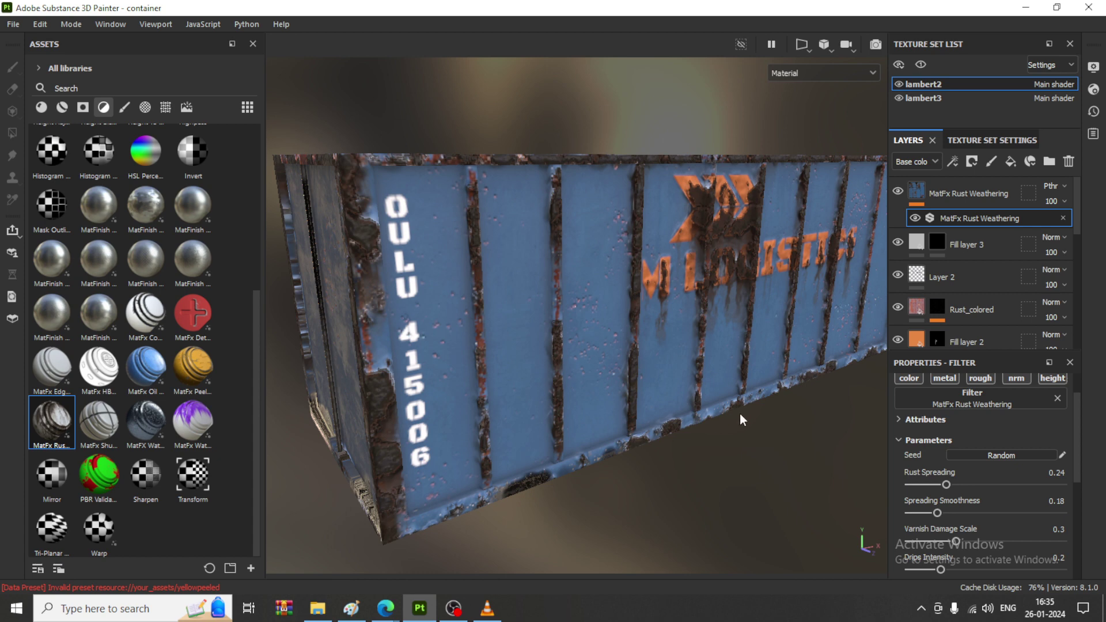
{"action": "left_click_drag", "start_coordinate": [740, 414], "coordinate": [739, 398], "text": "alt"}
{"action": "scroll", "coordinate": [647, 407], "scroll_direction": "up", "scroll_amount": 5}
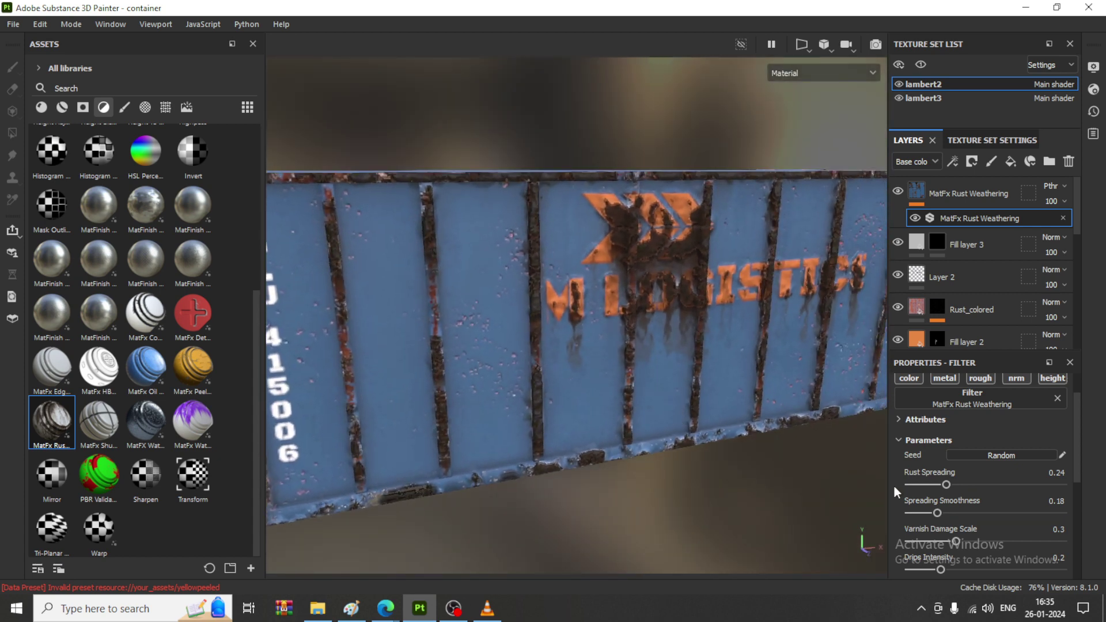
{"action": "left_click", "coordinate": [992, 455]}
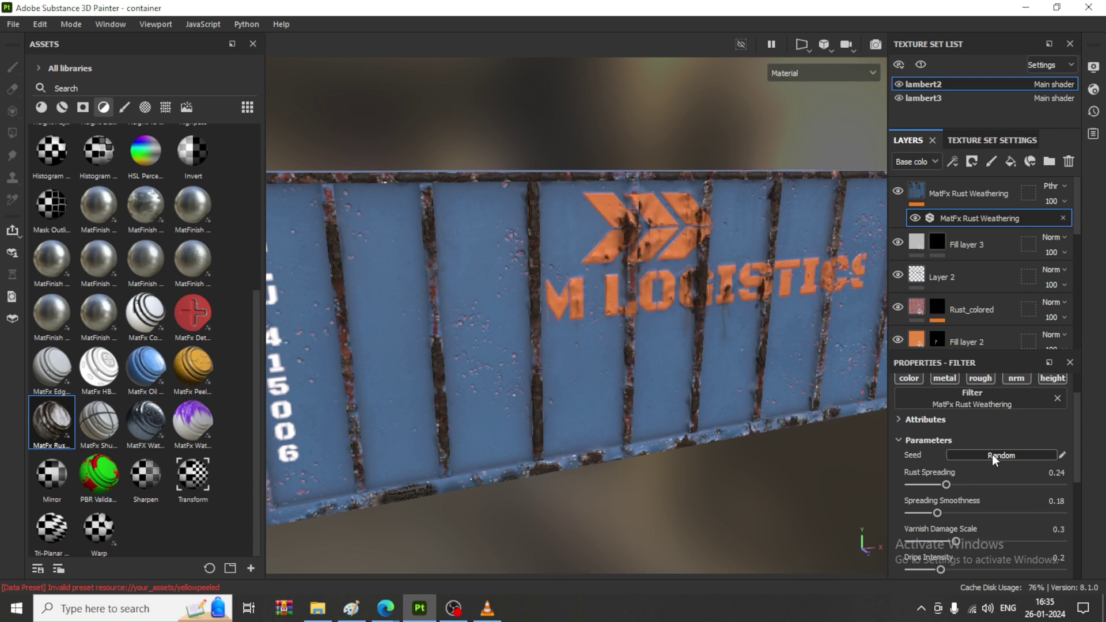
{"action": "scroll", "coordinate": [992, 454], "scroll_direction": "down", "scroll_amount": 3}
- Reseed the rust weathering filter twice more so dark drips run over the orange logo
{"action": "mouse_move", "coordinate": [735, 424]}
{"action": "left_mouse_down", "text": "alt"}
{"action": "mouse_move", "coordinate": [807, 388]}
{"action": "mouse_move", "coordinate": [662, 408]}
{"action": "mouse_move", "coordinate": [660, 426]}
{"action": "mouse_move", "coordinate": [721, 424]}
{"action": "left_mouse_up", "text": "alt"}
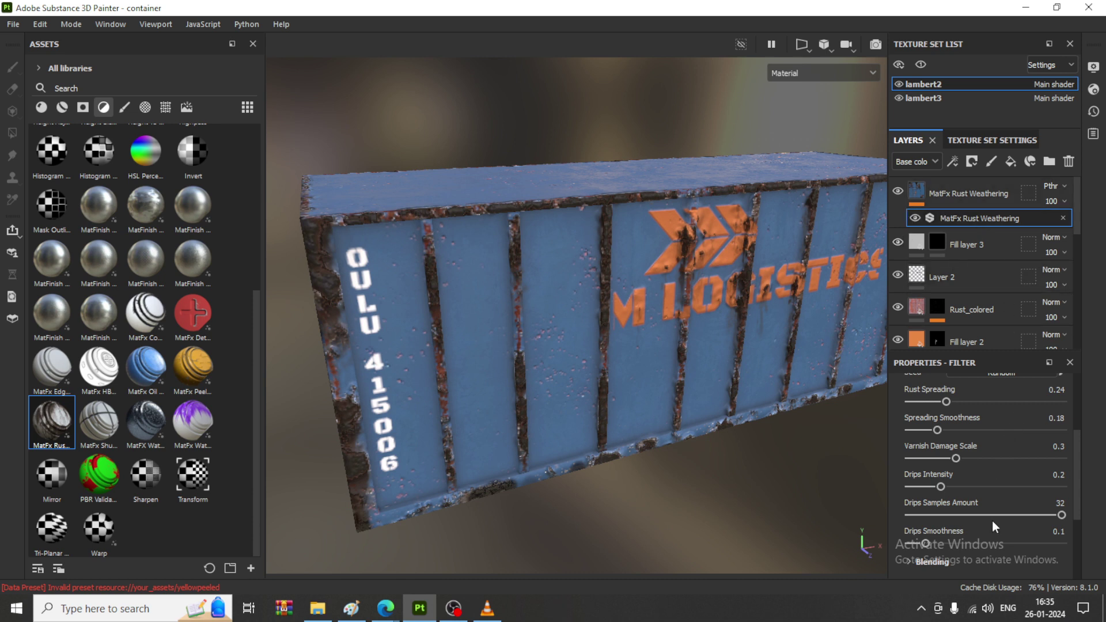
{"action": "scroll", "coordinate": [985, 514], "scroll_direction": "down", "scroll_amount": 1}
{"action": "scroll", "coordinate": [988, 519], "scroll_direction": "up", "scroll_amount": 3}
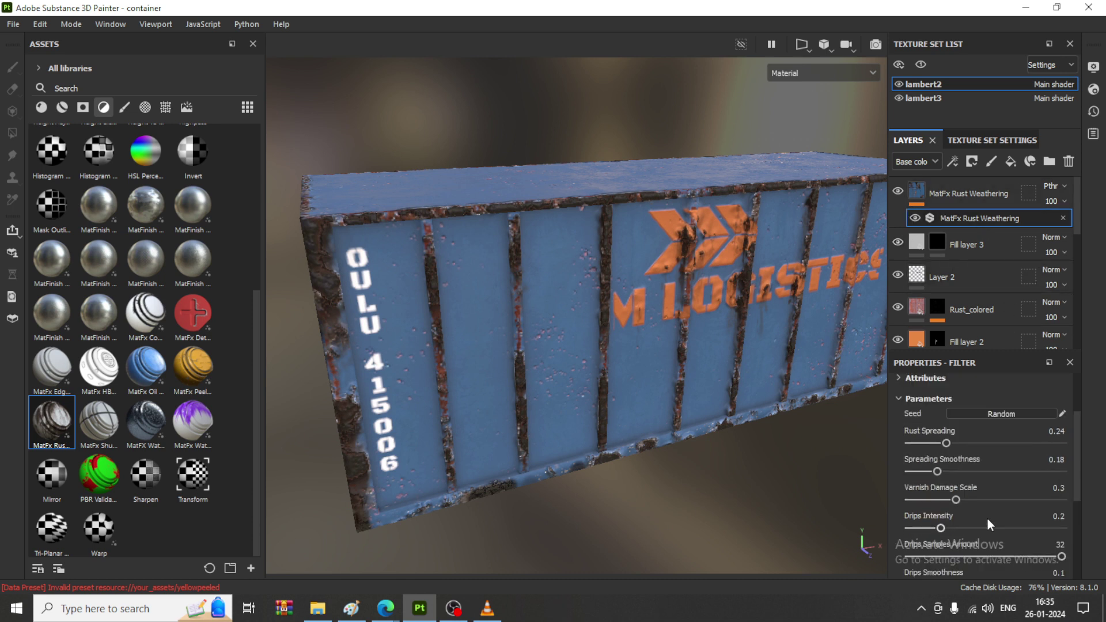
{"action": "left_click", "coordinate": [1009, 414]}
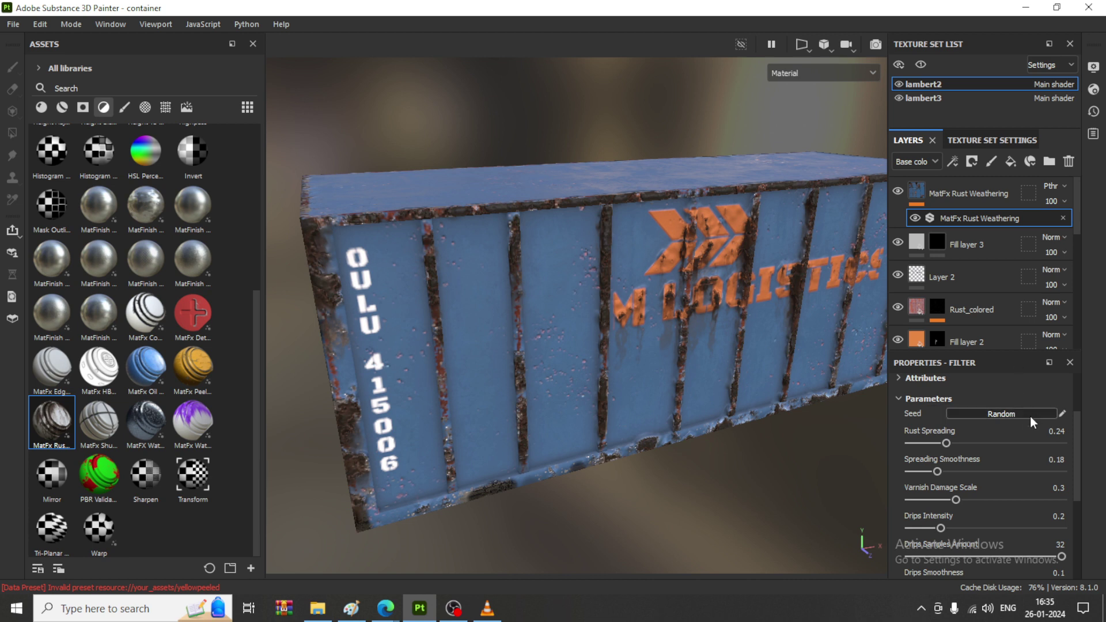
{"action": "left_click", "coordinate": [1014, 414]}
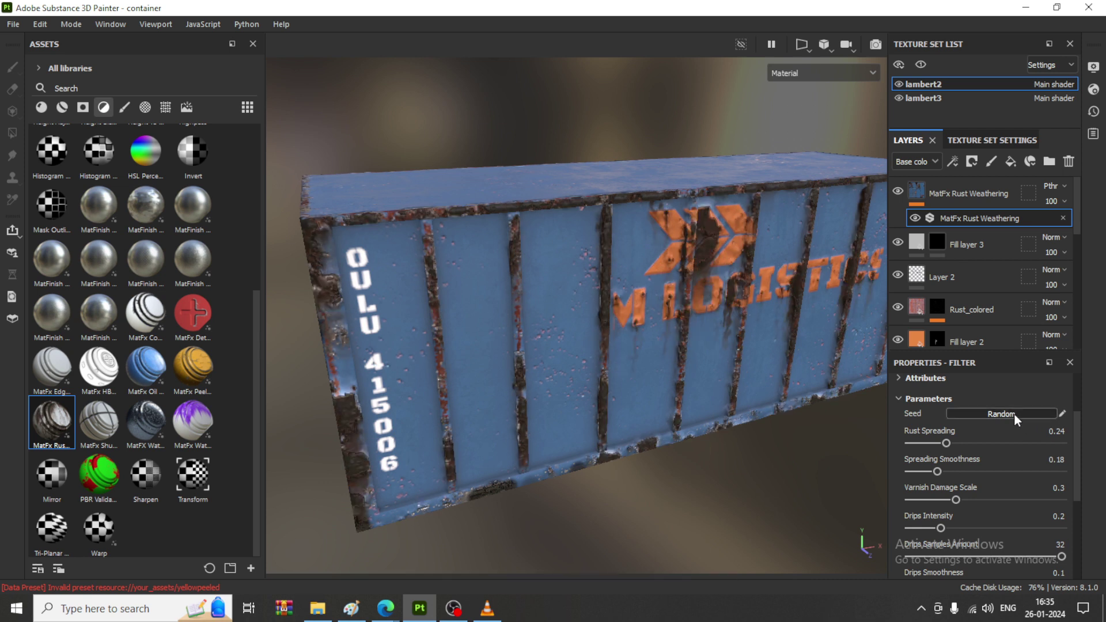
{"action": "mouse_move", "coordinate": [741, 424]}
{"action": "left_mouse_down", "text": "alt"}
{"action": "mouse_move", "coordinate": [685, 417]}
{"action": "mouse_move", "coordinate": [746, 420]}
{"action": "left_mouse_up", "text": "alt"}
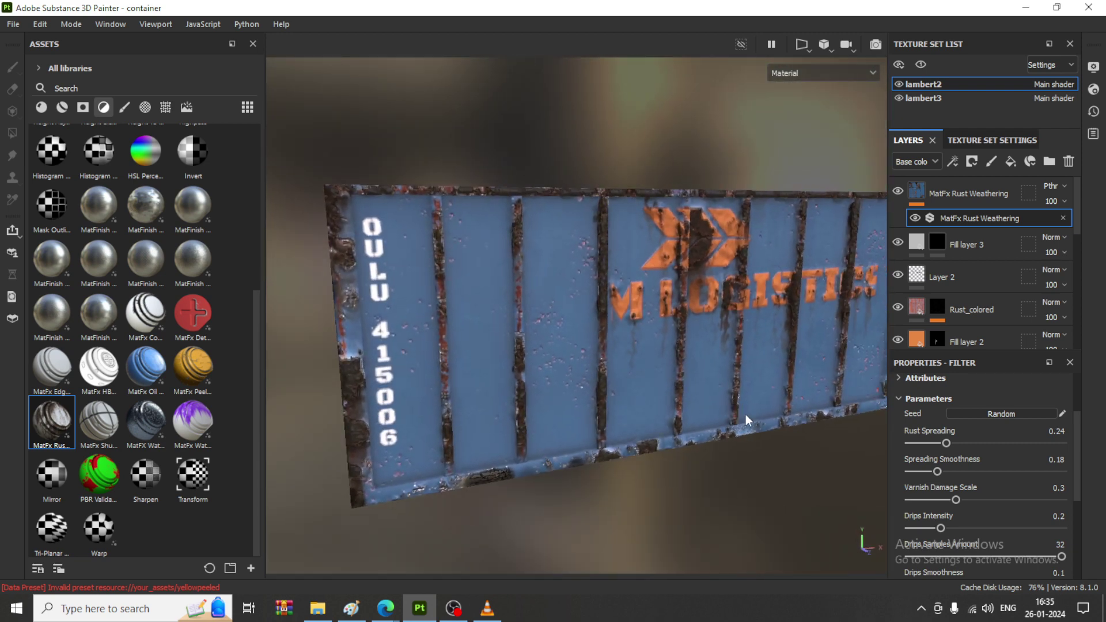
- Save the container project with File > Save
{"action": "left_click", "coordinate": [13, 24]}
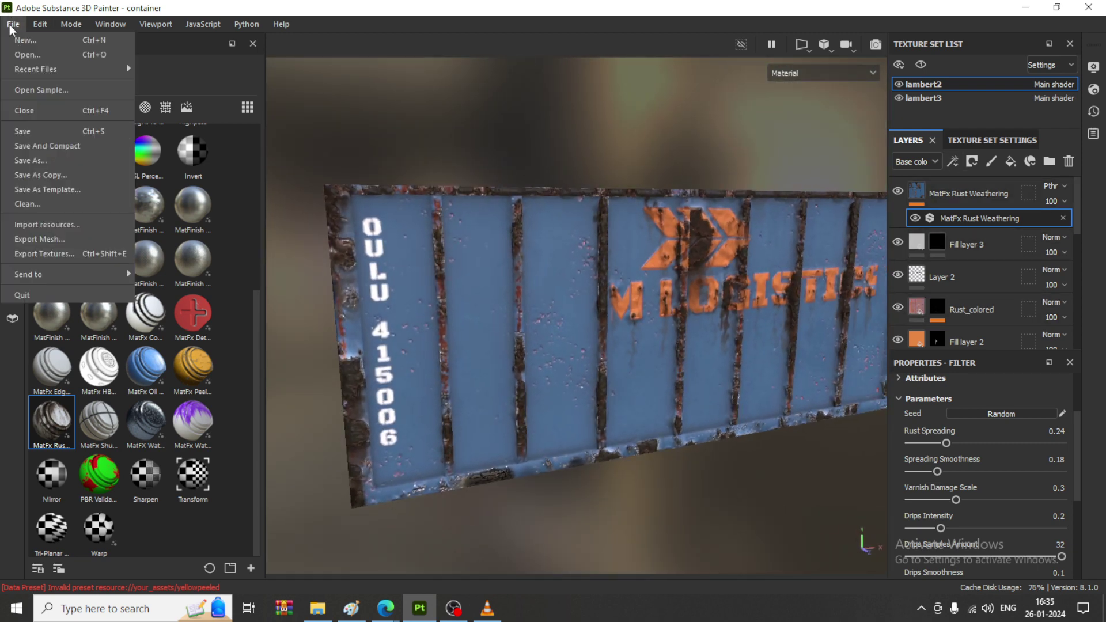
{"action": "left_click", "coordinate": [58, 130]}
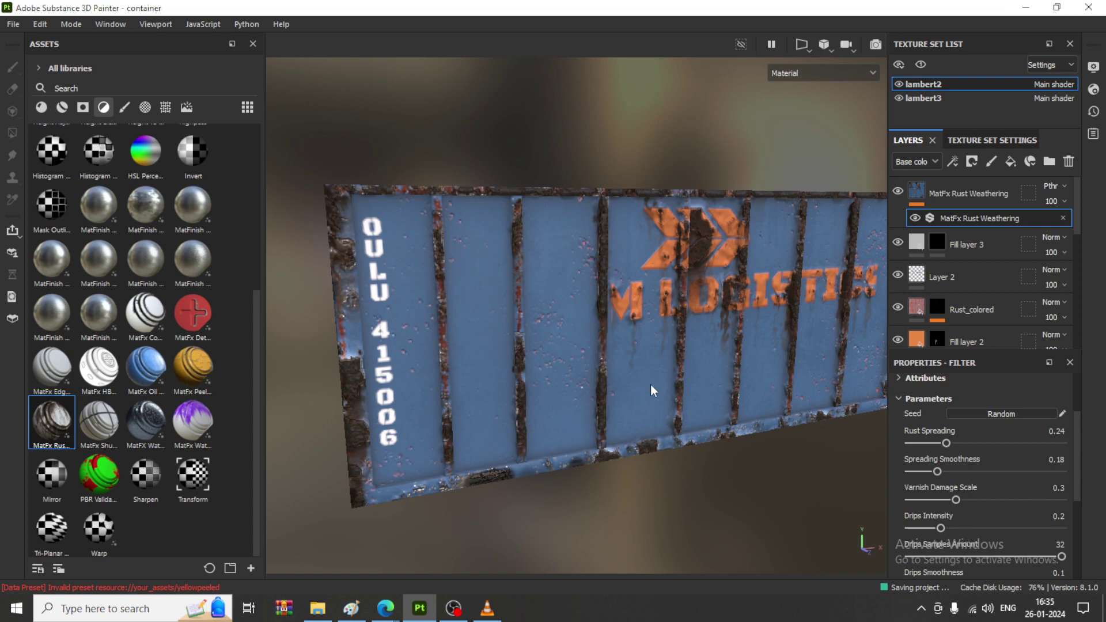
{"action": "mouse_move", "coordinate": [656, 382]}
{"action": "left_mouse_down", "text": "alt"}
{"action": "mouse_move", "coordinate": [643, 374]}
{"action": "mouse_move", "coordinate": [728, 301]}
{"action": "mouse_move", "coordinate": [625, 346]}
{"action": "mouse_move", "coordinate": [725, 298]}
{"action": "mouse_move", "coordinate": [699, 257]}
{"action": "mouse_move", "coordinate": [585, 348]}
{"action": "mouse_move", "coordinate": [363, 323]}
{"action": "mouse_move", "coordinate": [768, 370]}
{"action": "mouse_move", "coordinate": [799, 398]}
{"action": "mouse_move", "coordinate": [711, 388]}
{"action": "mouse_move", "coordinate": [634, 404]}
{"action": "mouse_move", "coordinate": [650, 264]}
{"action": "mouse_move", "coordinate": [640, 354]}
{"action": "mouse_move", "coordinate": [623, 329]}
{"action": "mouse_move", "coordinate": [640, 370]}
{"action": "mouse_move", "coordinate": [642, 338]}
{"action": "mouse_move", "coordinate": [661, 377]}
{"action": "left_mouse_up", "text": "alt"}
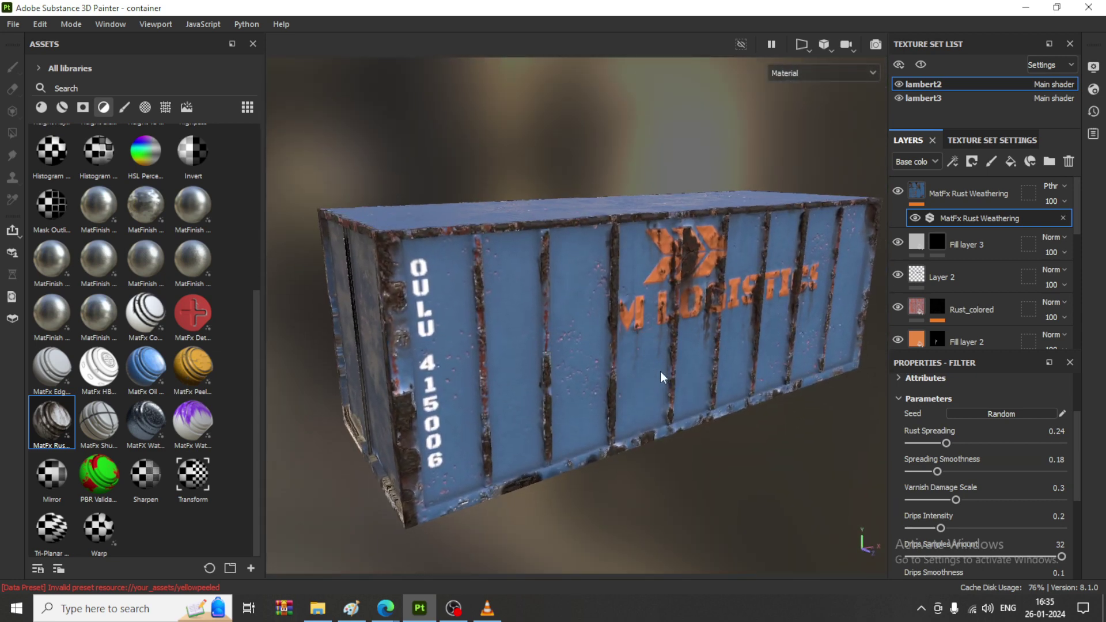
{"action": "left_click", "coordinate": [1060, 433]}
{"action": "type", "text": "0.8"}
{"action": "key", "text": "Return"}
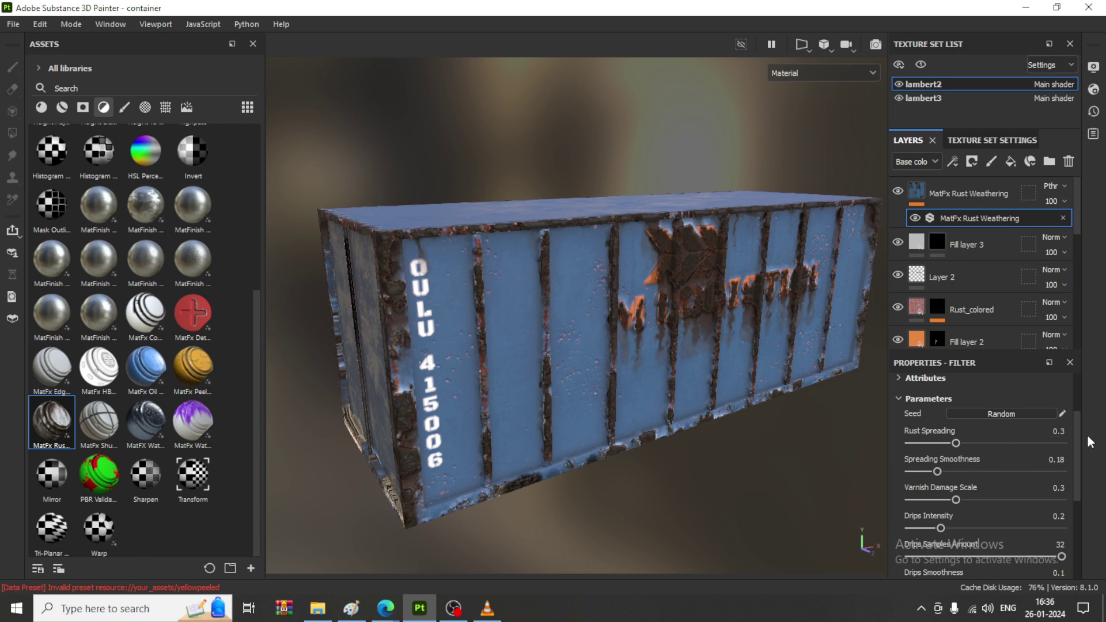
{"action": "left_click", "coordinate": [1060, 432]}
{"action": "type", "text": "0.8"}
{"action": "key", "text": "Return"}
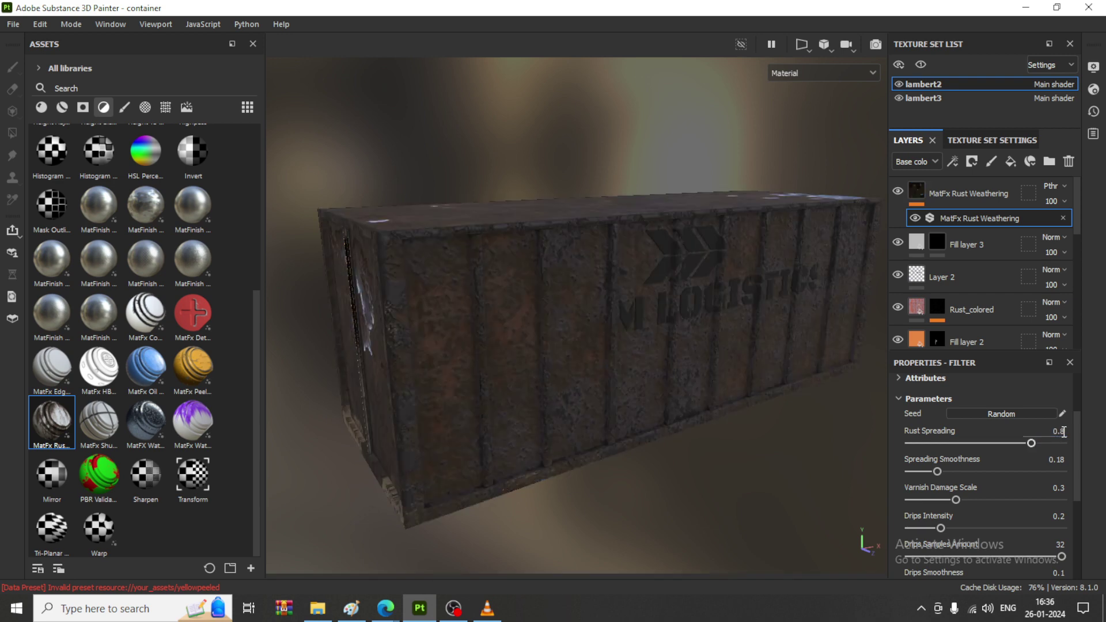
{"action": "left_click", "coordinate": [1064, 432]}
{"action": "type", "text": "0.6"}
{"action": "key", "text": "Return"}
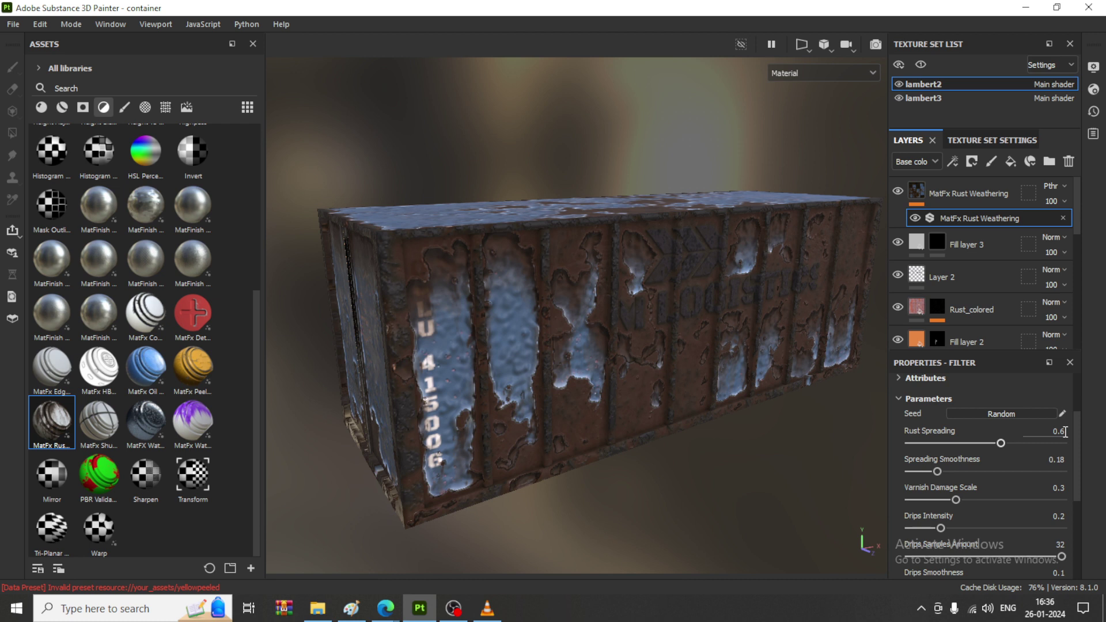
{"action": "double_click", "coordinate": [1058, 428]}
{"action": "left_click_drag", "start_coordinate": [1066, 430], "coordinate": [1050, 430]}
{"action": "type", "text": "0.24"}
{"action": "key", "text": "Return"}
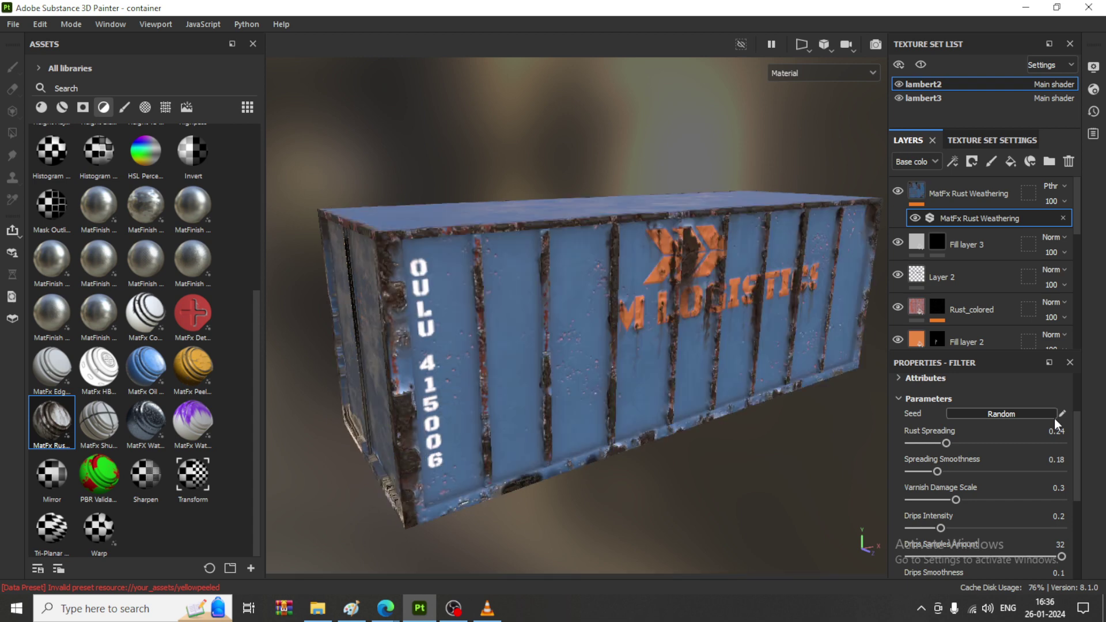
{"action": "left_click_drag", "start_coordinate": [826, 364], "coordinate": [807, 365], "text": "alt"}
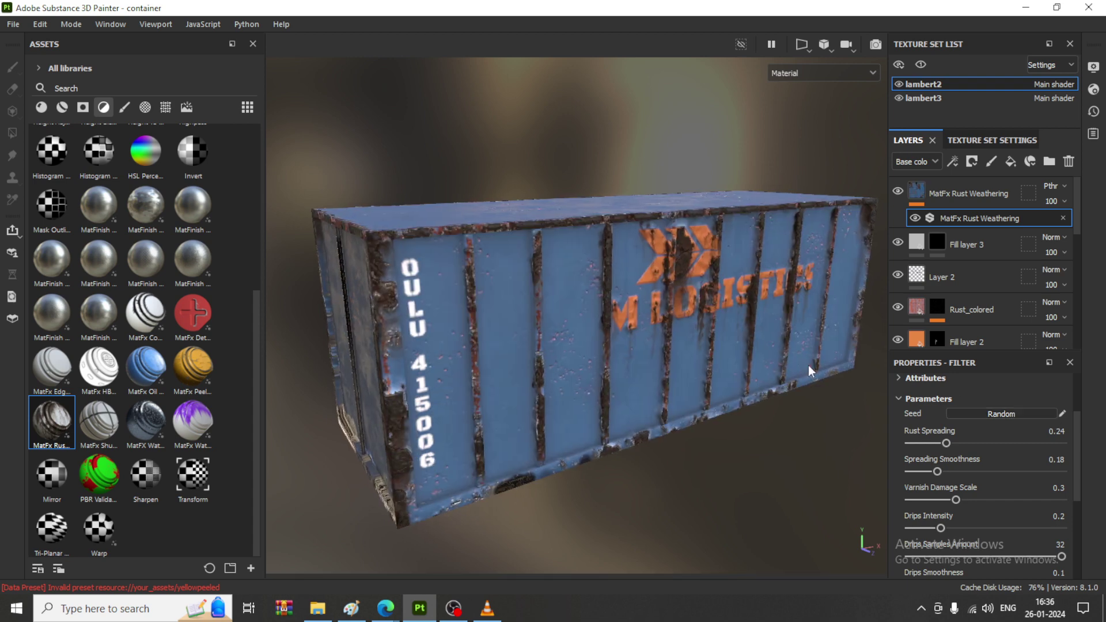